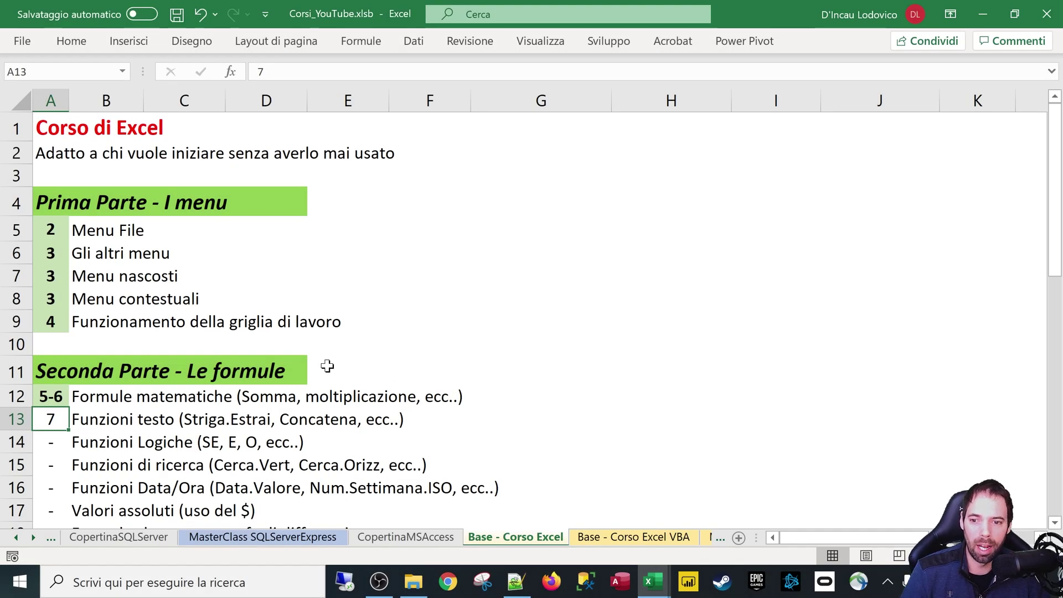
Switch to the Benvenuto in Excel1 workbook, glance at File's Apri and Nuovo pages, and return to the sheet
mouse_move(56, 422)
mouse_down()
mouse_move(387, 420)
mouse_move(54, 419)
mouse_up()
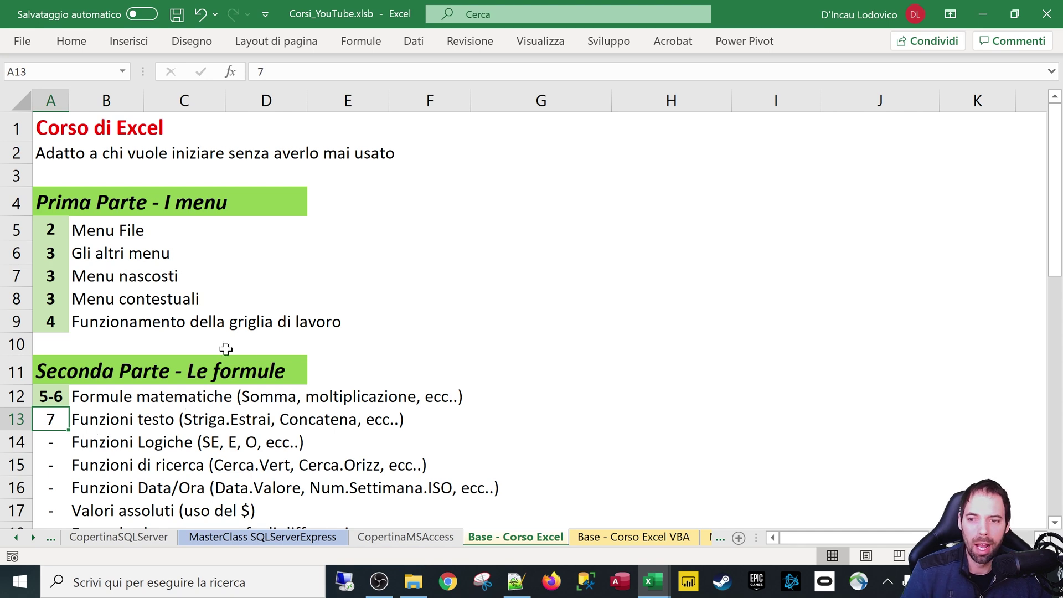
mouse_move(652, 581)
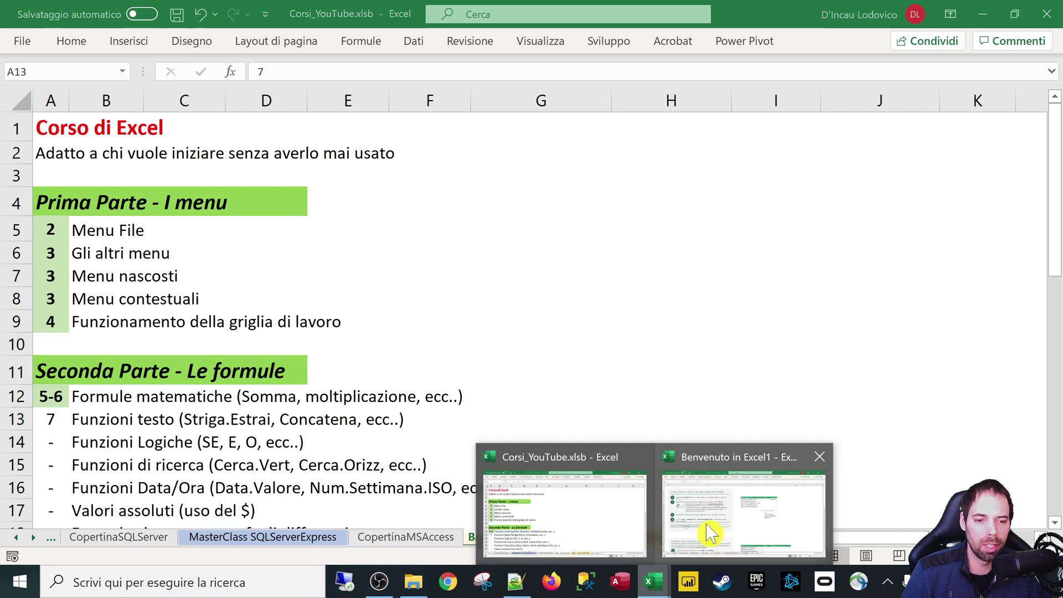
click(707, 520)
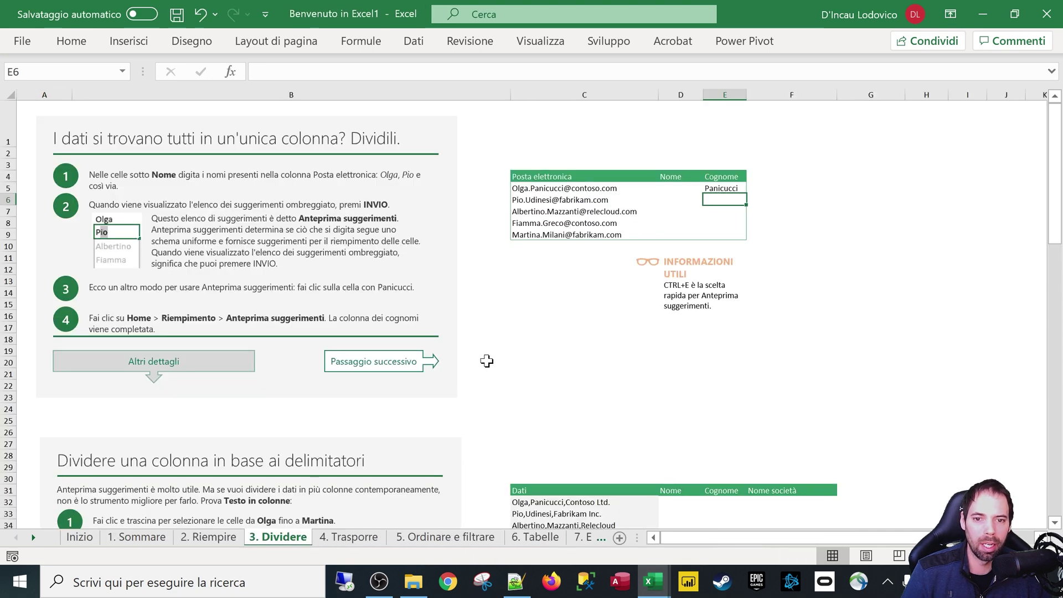
click(23, 41)
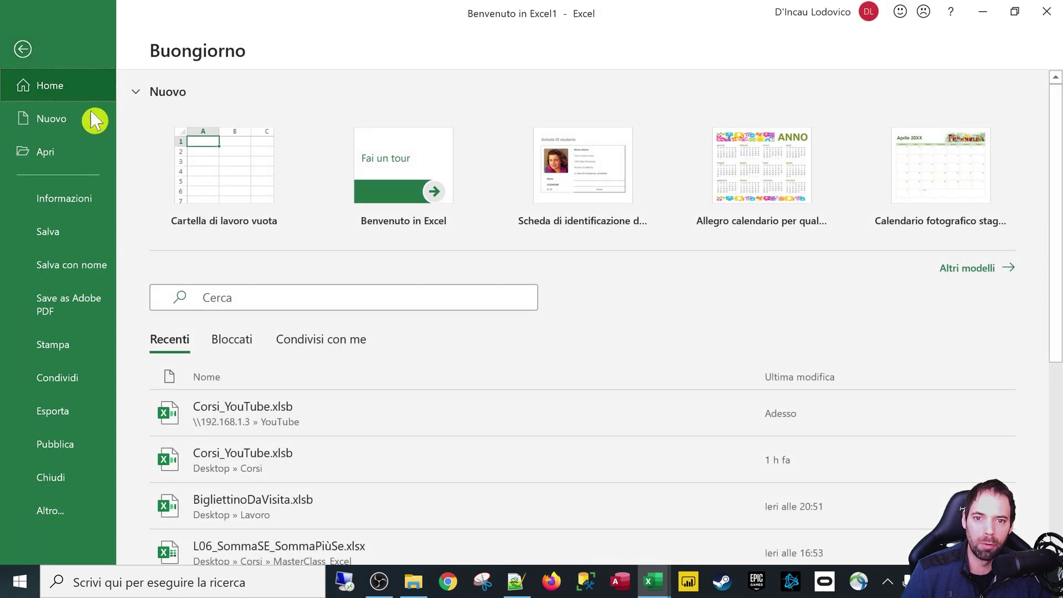
click(59, 149)
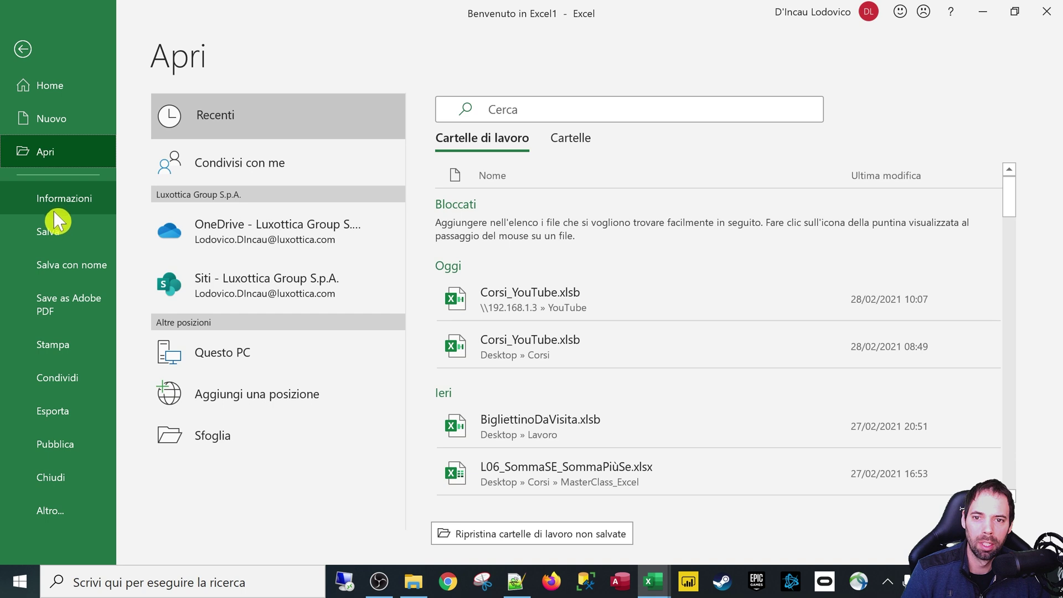
click(50, 118)
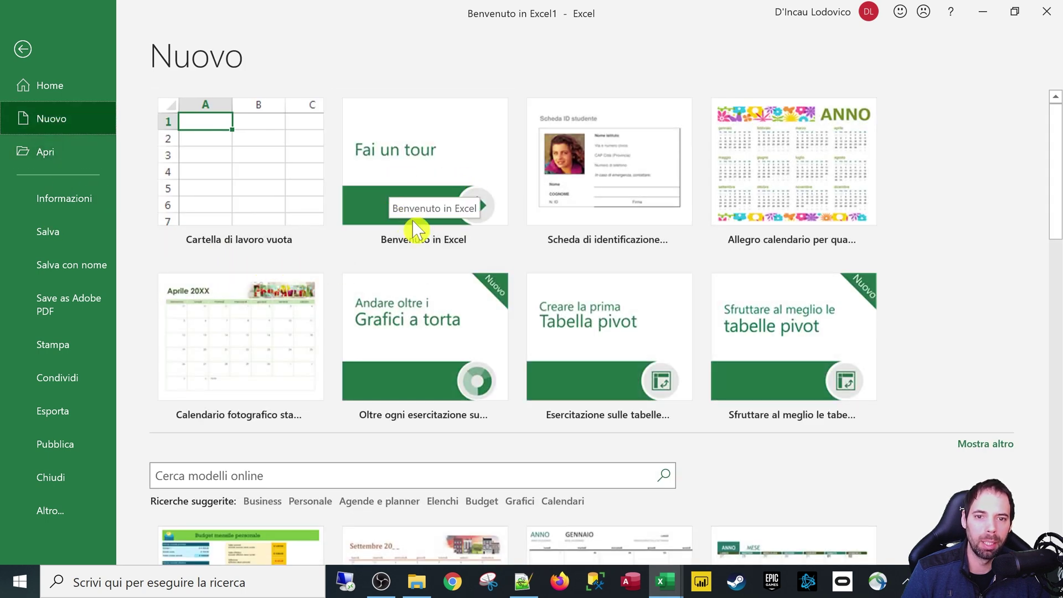
click(10, 55)
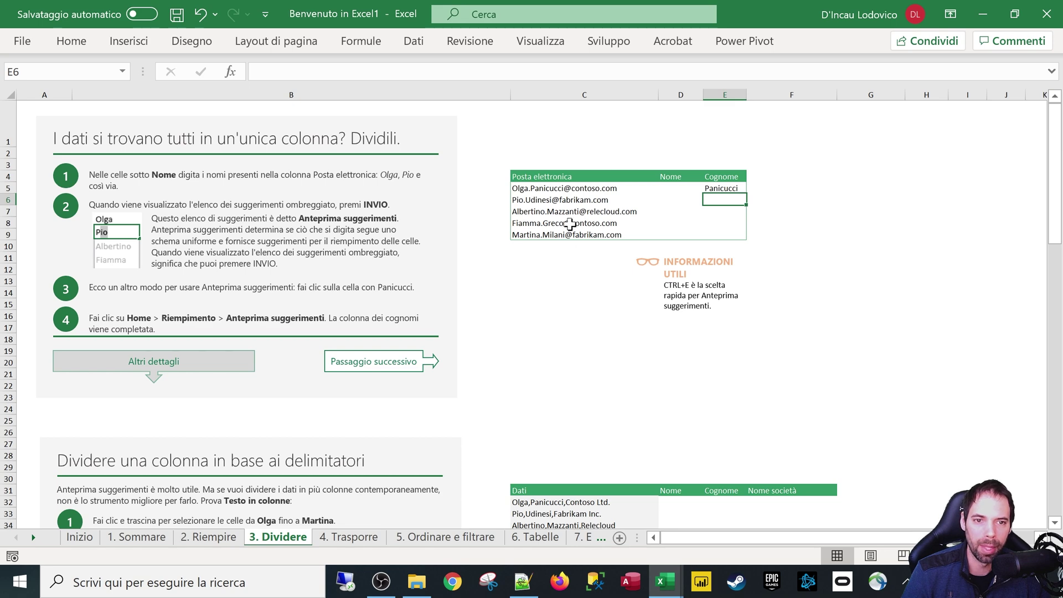
click(550, 186)
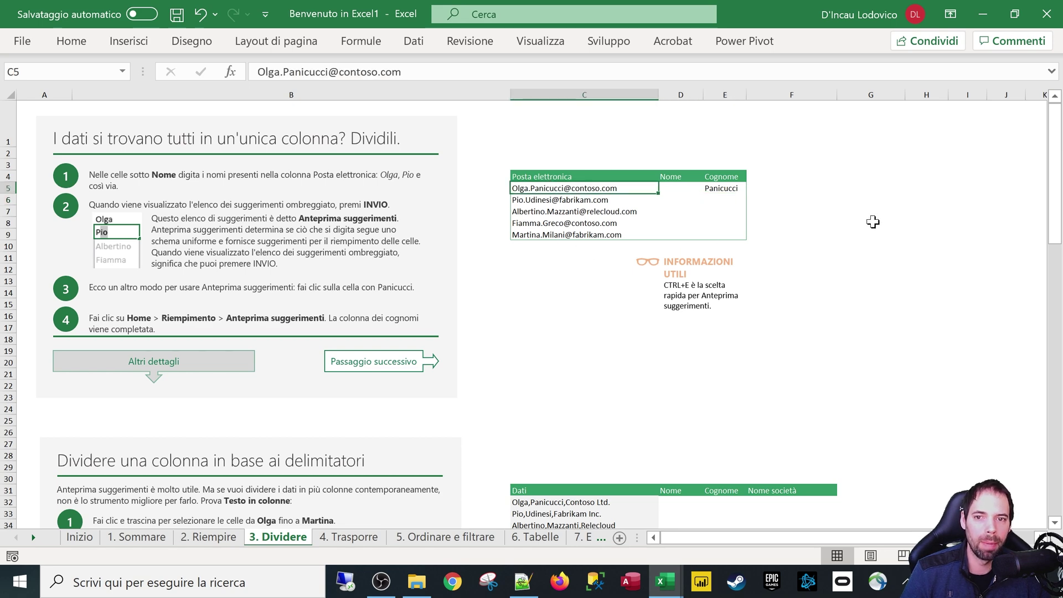
click(531, 349)
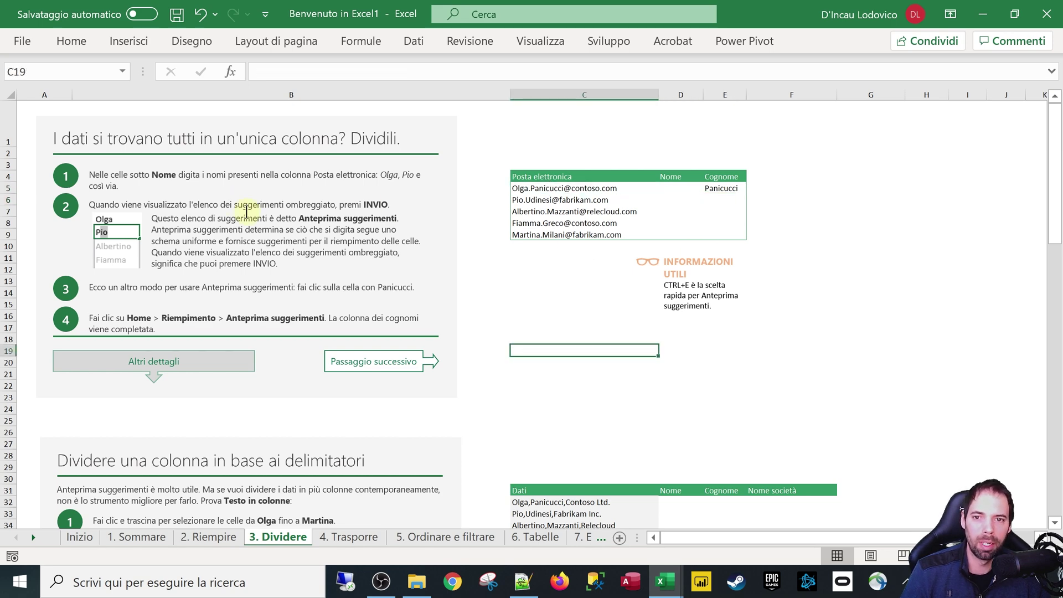
scroll(221, 227, down, 2)
scroll(238, 236, down, 2)
scroll(265, 288, down, 2)
scroll(254, 354, down, 10)
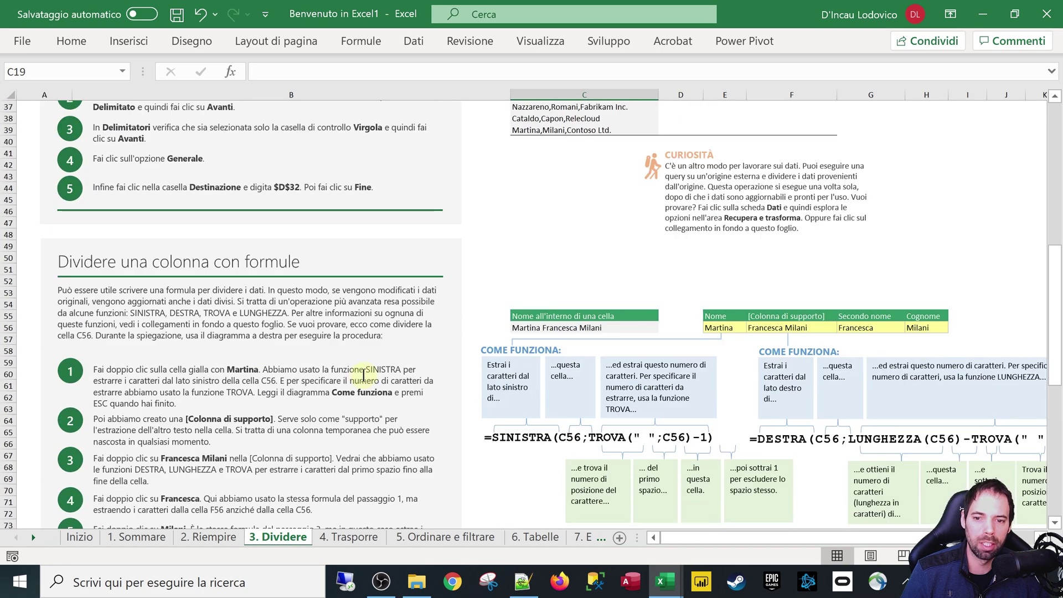
scroll(356, 380, down, 2)
scroll(371, 373, down, 5)
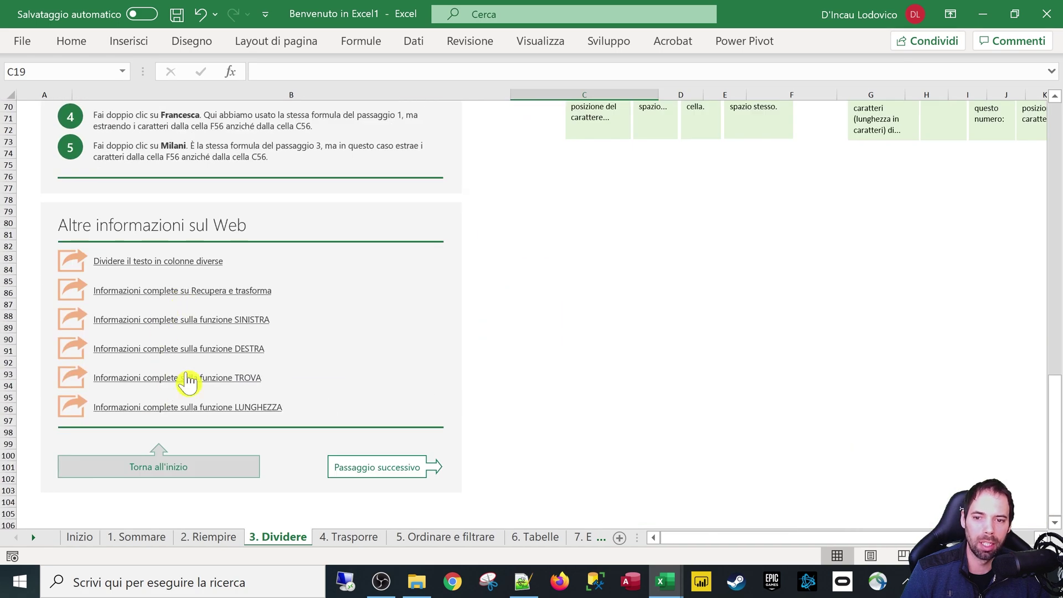
scroll(495, 331, up, 8)
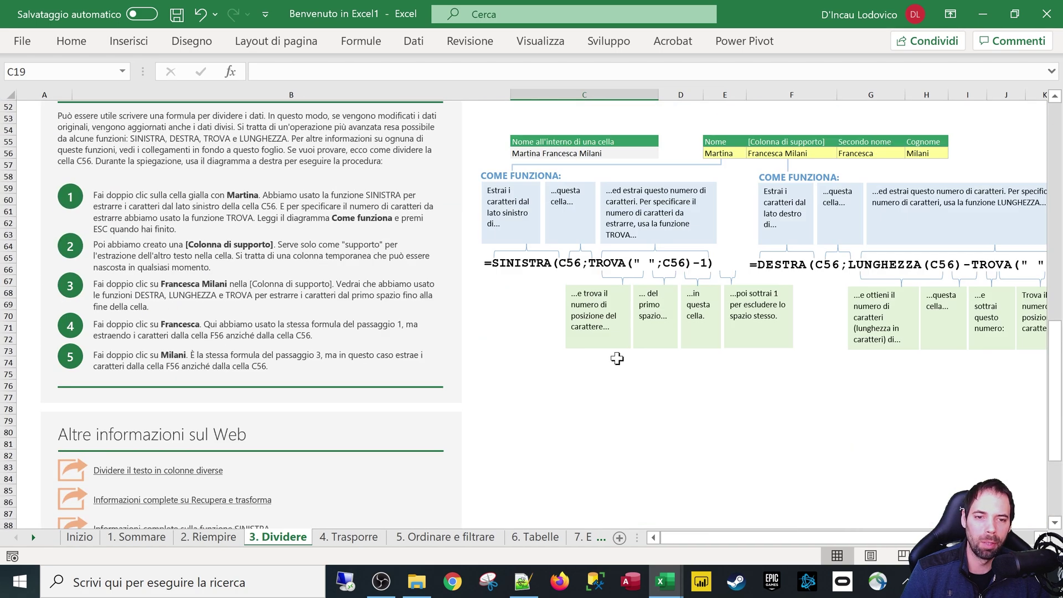
scroll(613, 358, up, 5)
scroll(657, 382, up, 10)
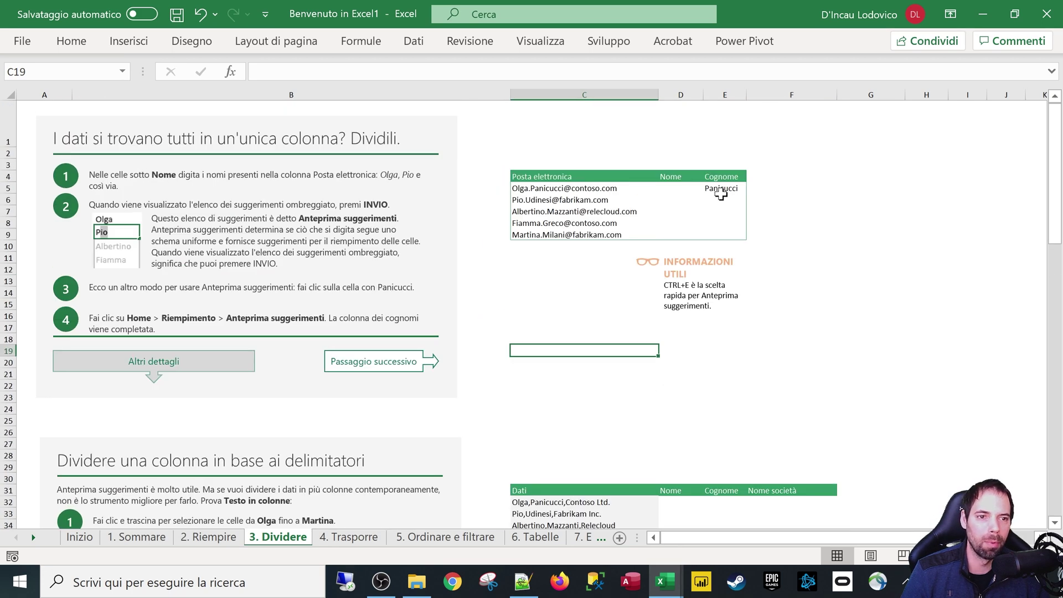
click(720, 194)
scroll(864, 249, up, 2)
scroll(867, 211, up, 2)
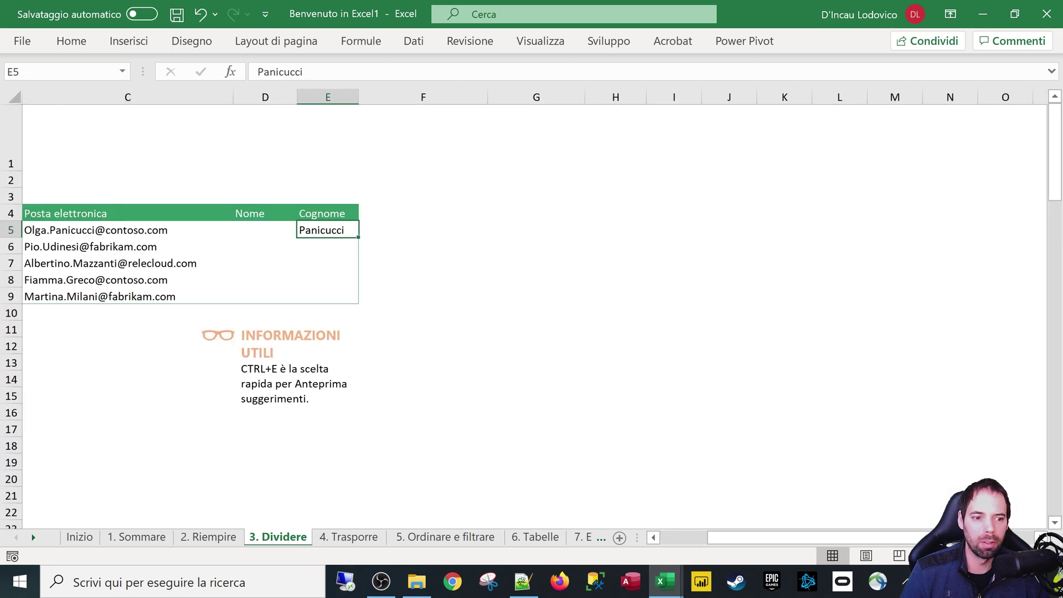
click(654, 537)
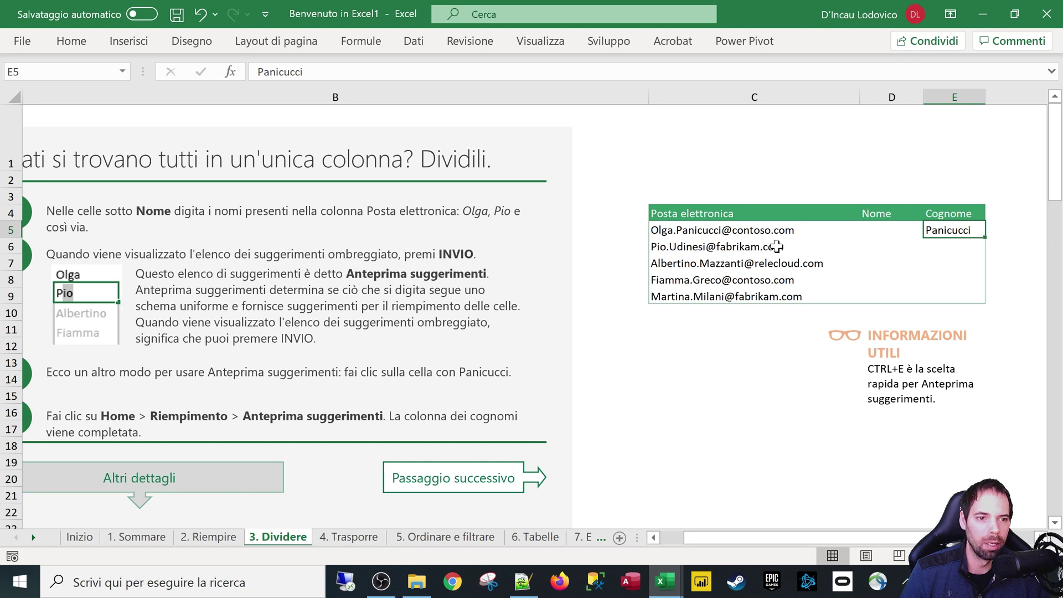
click(725, 232)
click(694, 242)
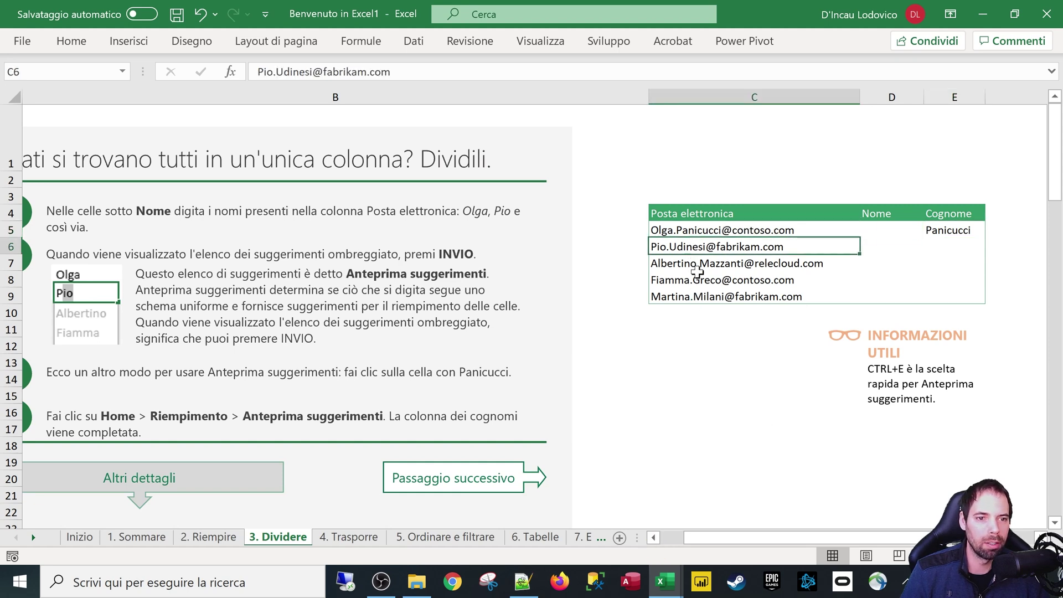
click(691, 265)
click(670, 232)
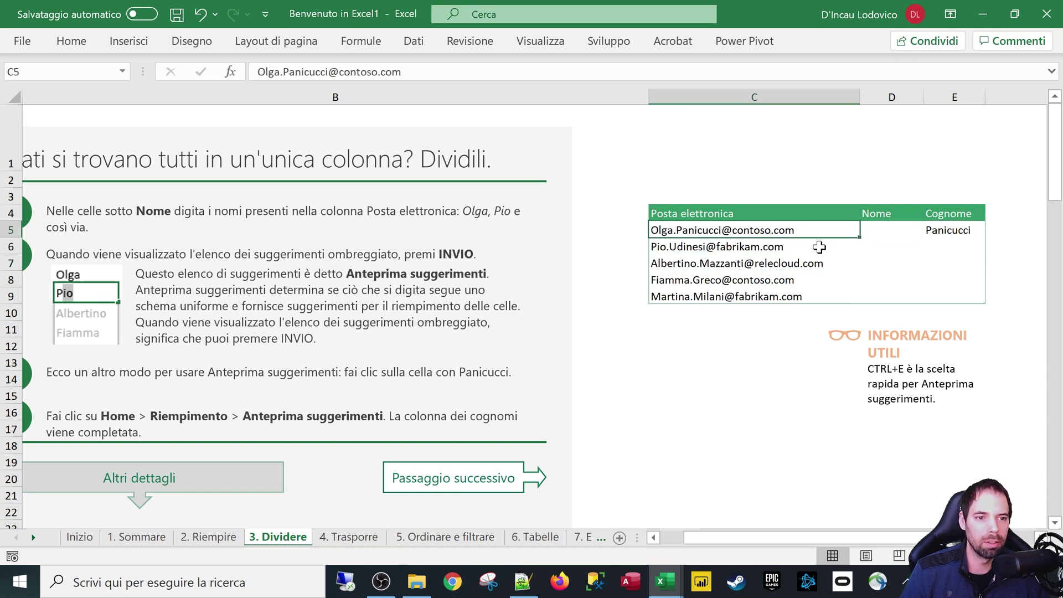
click(695, 243)
click(673, 235)
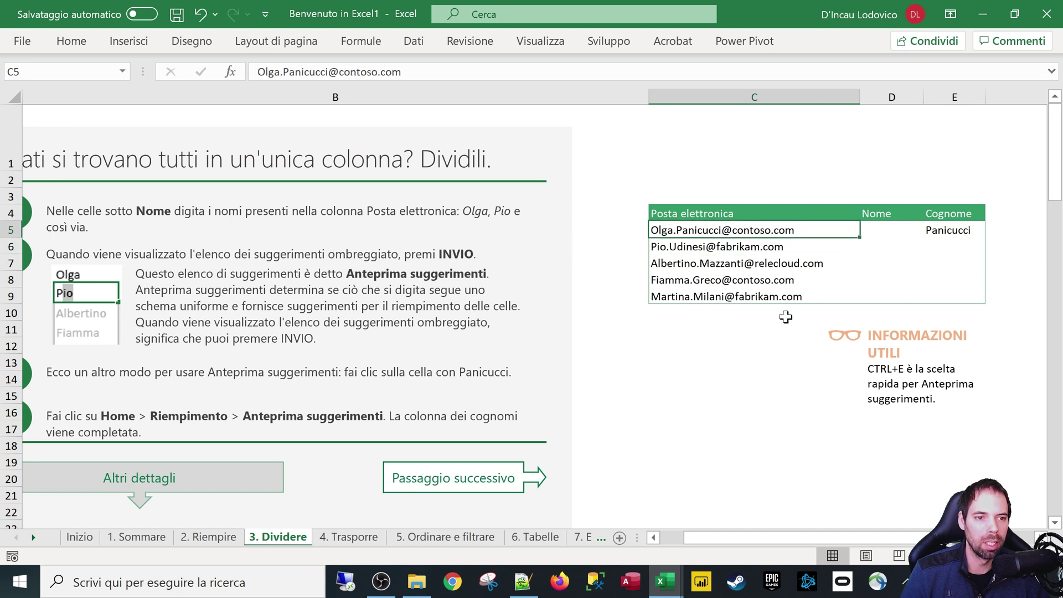
click(933, 231)
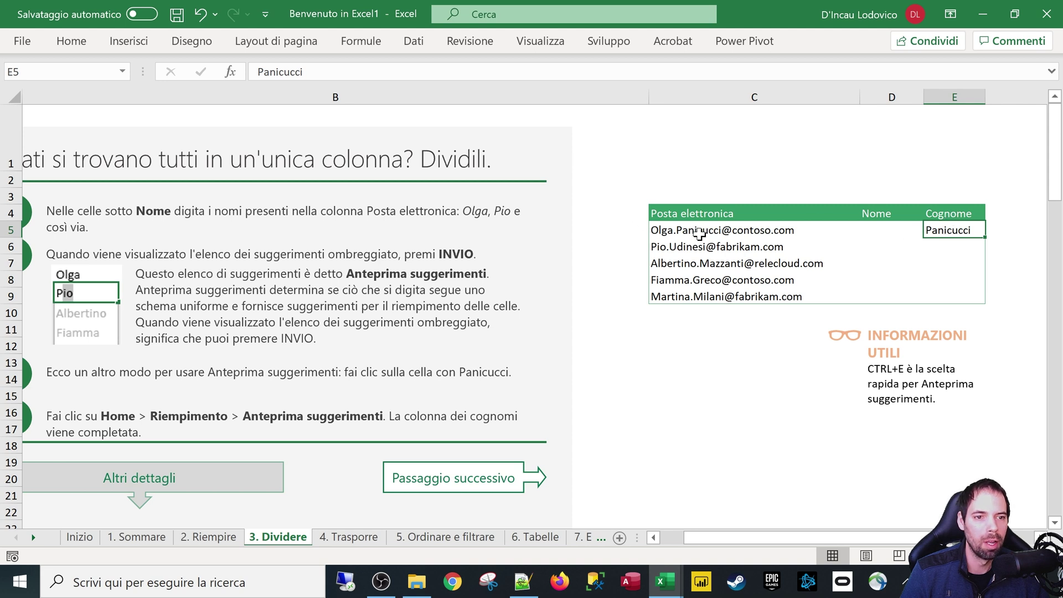
Type the example first name in D5 and Flash Fill the remaining Nome cells with Ctrl+E
click(890, 232)
text(Olga)
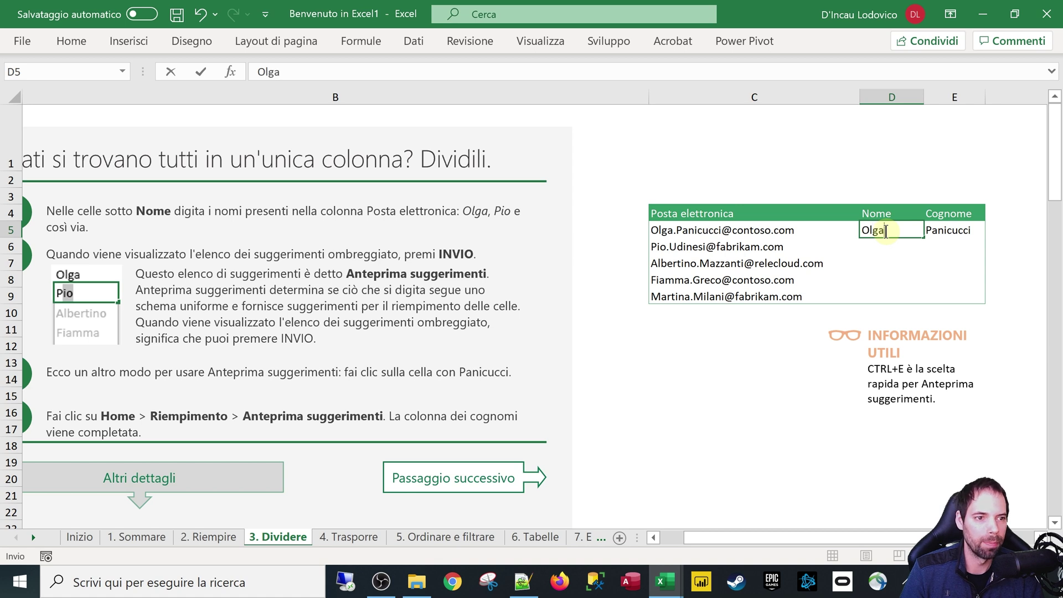
key(Return)
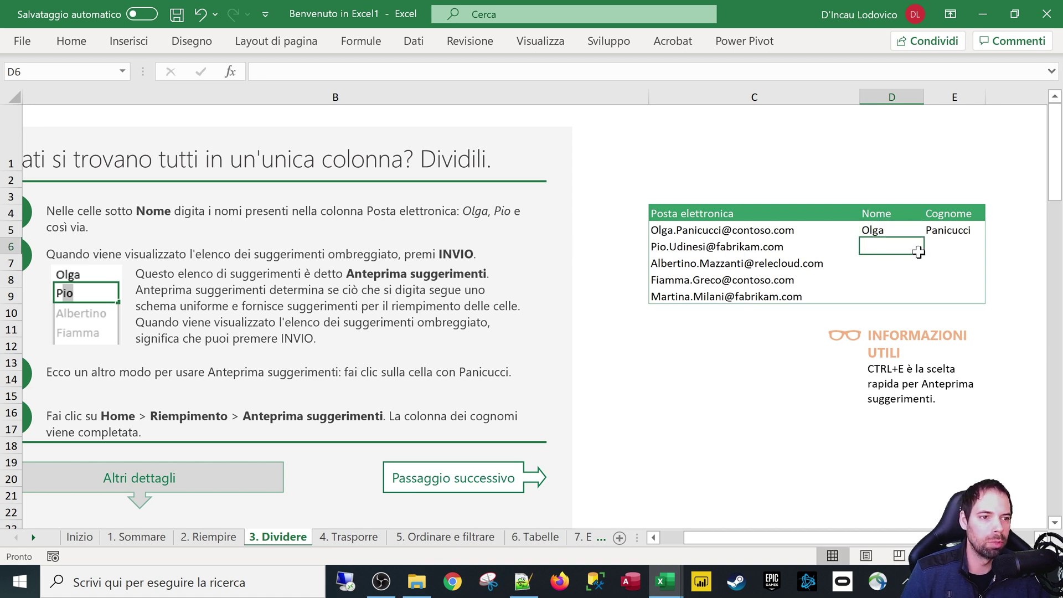
drag(893, 252, 894, 249)
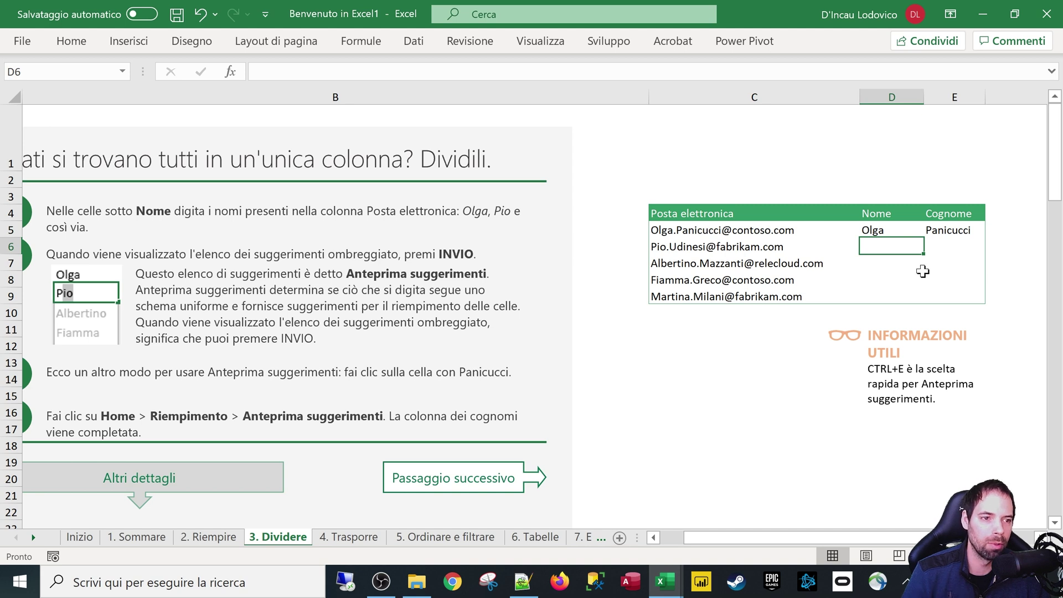
click(896, 230)
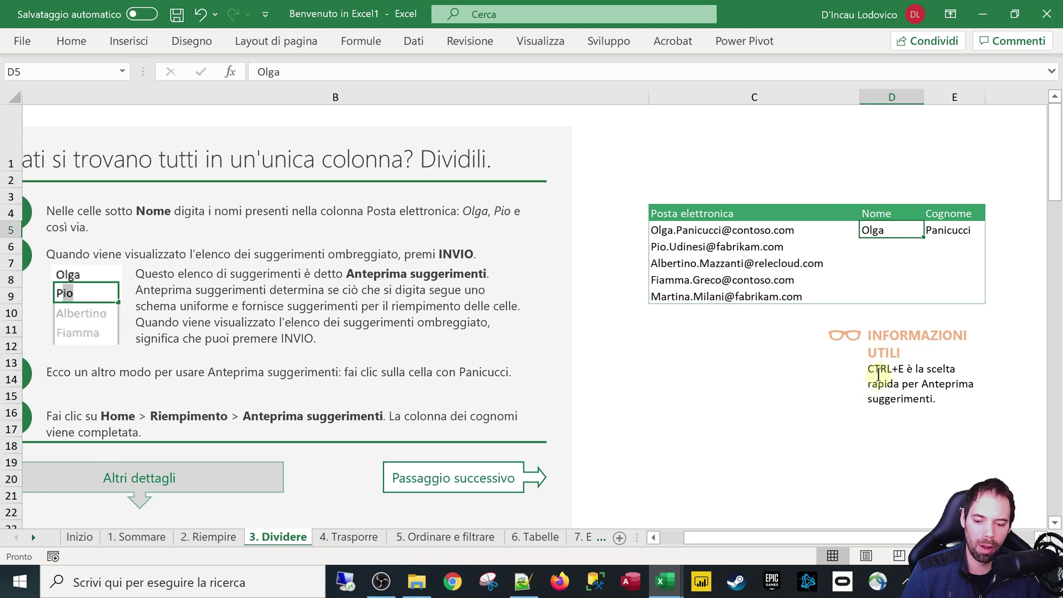
key(ctrl+e)
click(869, 251)
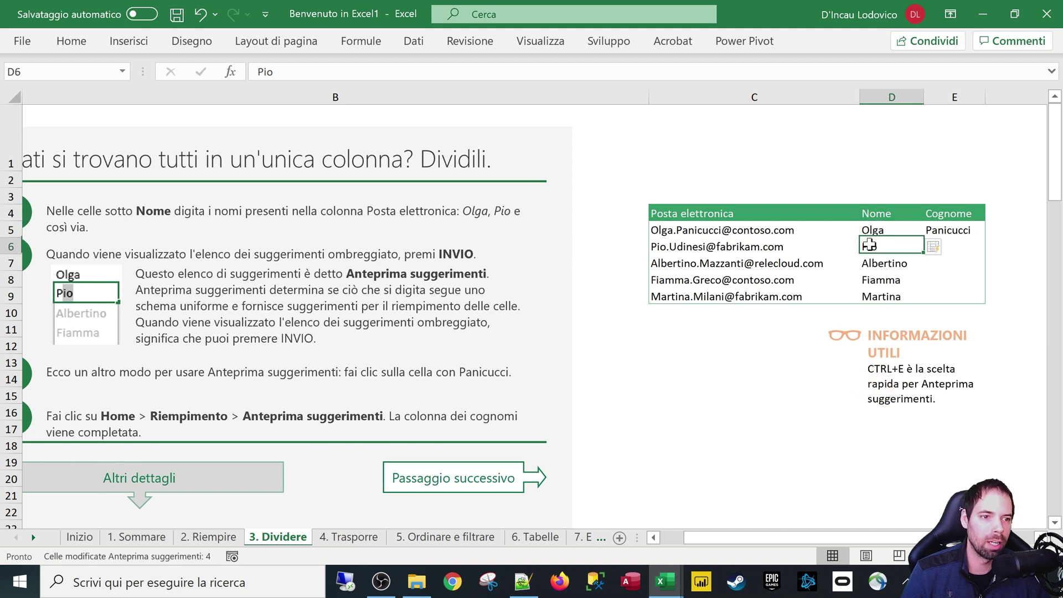
click(872, 265)
key(Up)
key(Up)
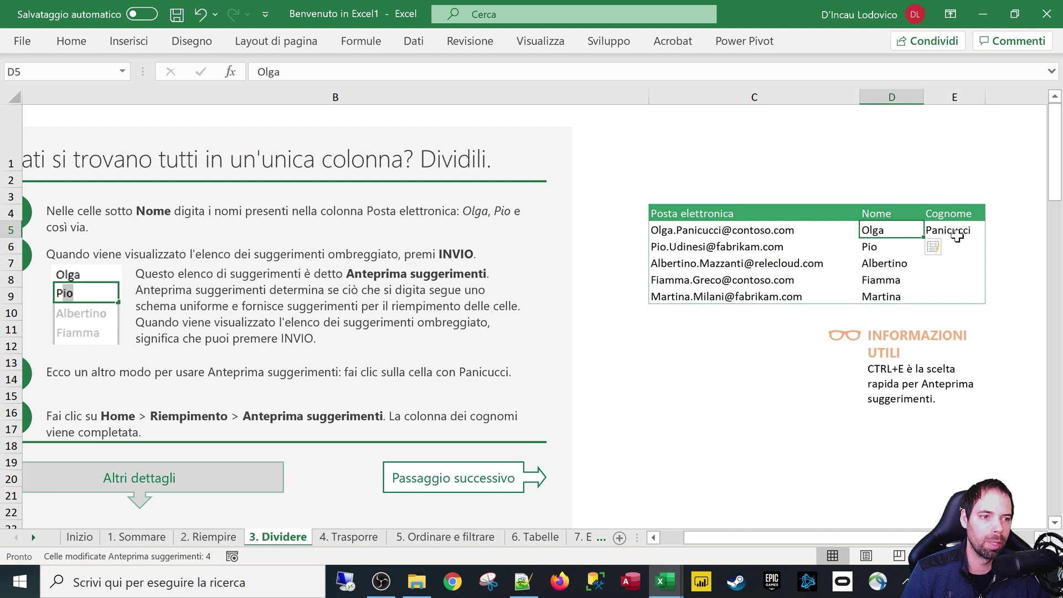
Flash Fill the Cognome column from the E5 example and check the filled surnames
click(957, 235)
key(ctrl+e)
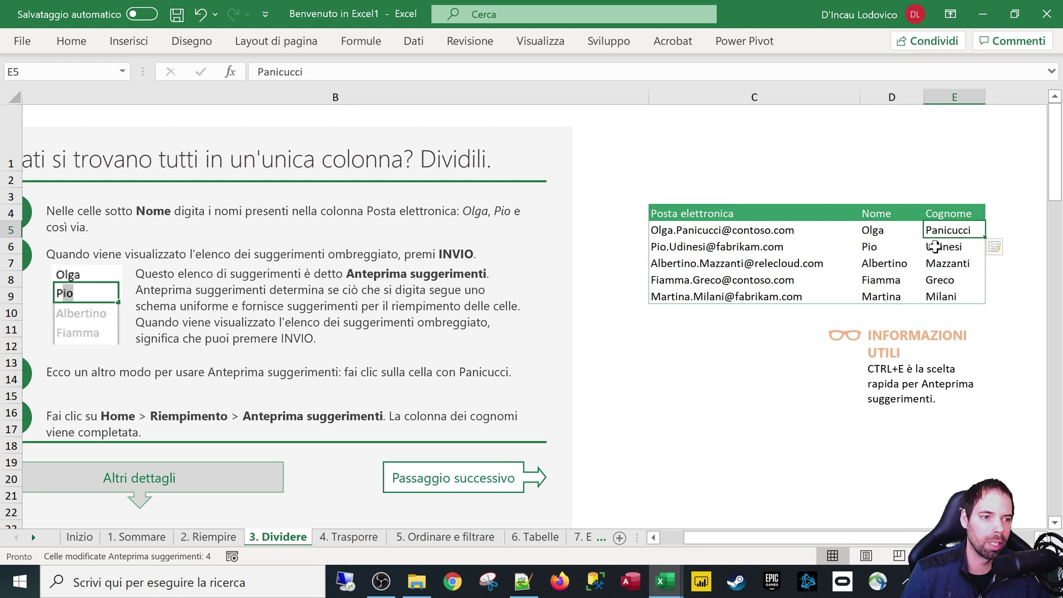
drag(935, 247, 947, 294)
click(933, 247)
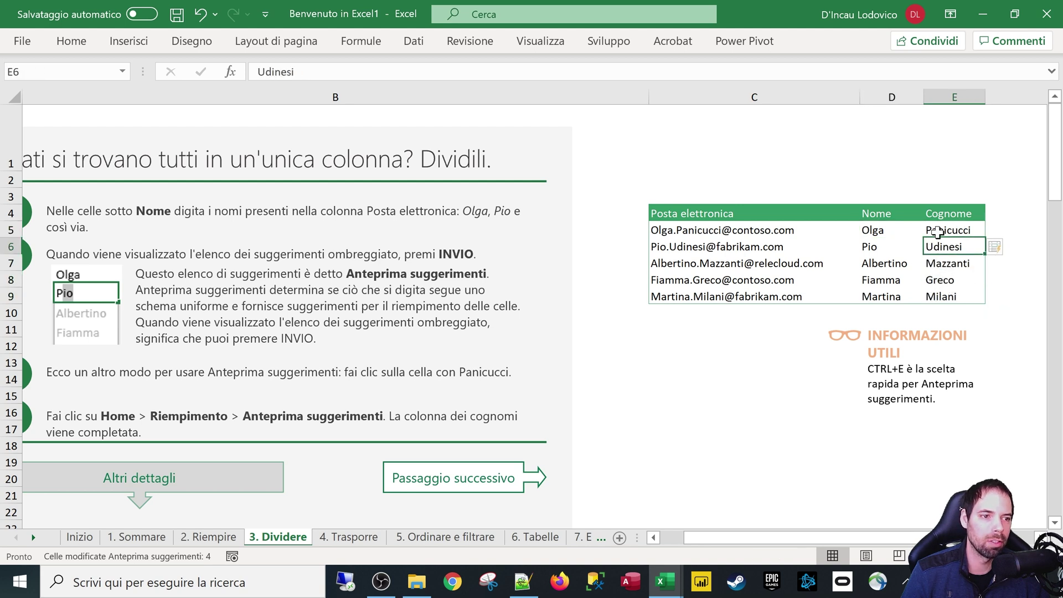
click(936, 231)
click(936, 249)
click(936, 231)
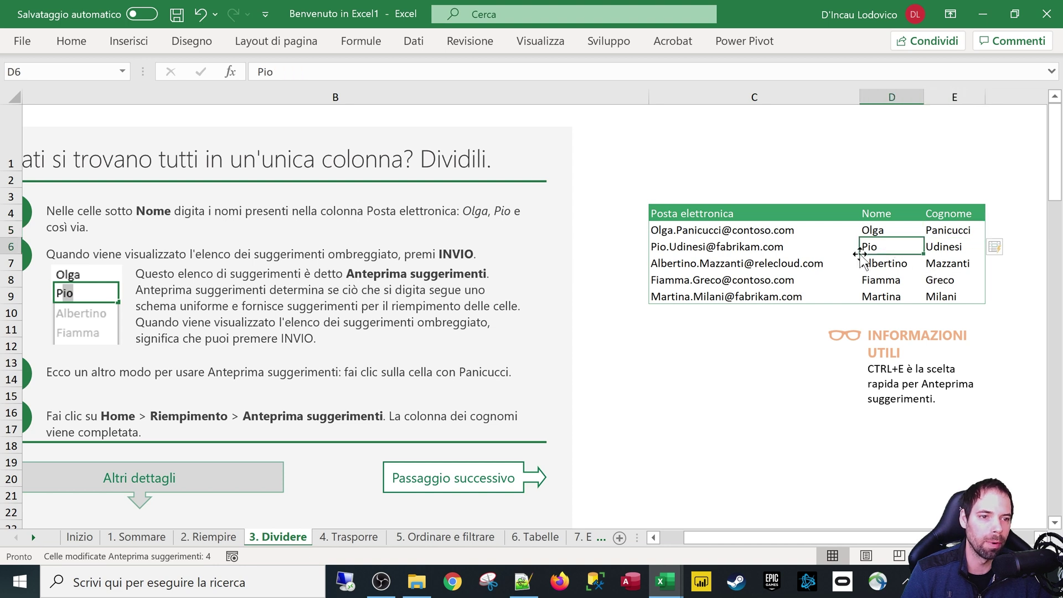
click(666, 231)
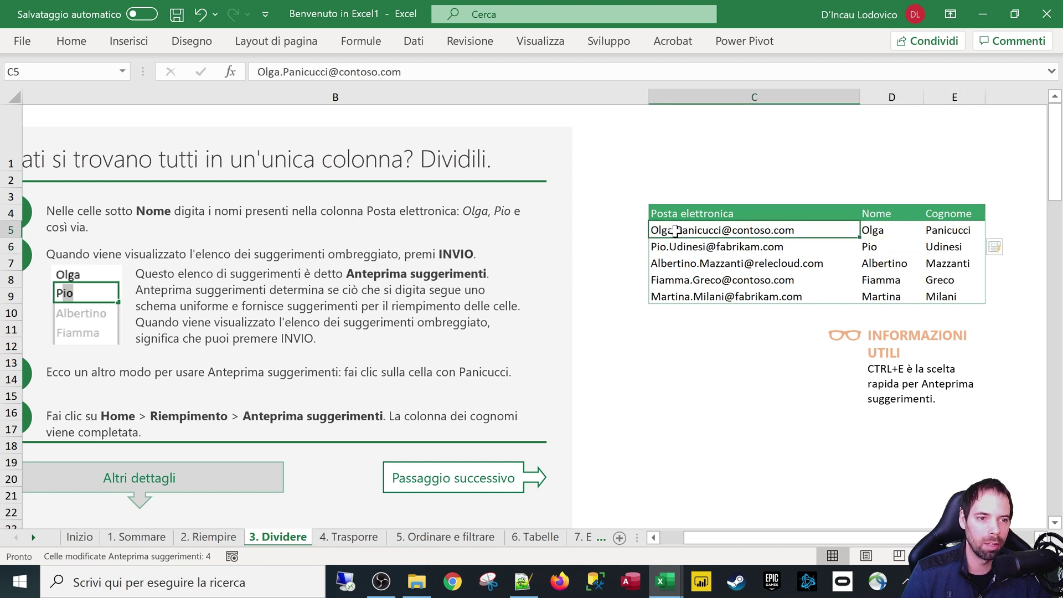
click(675, 343)
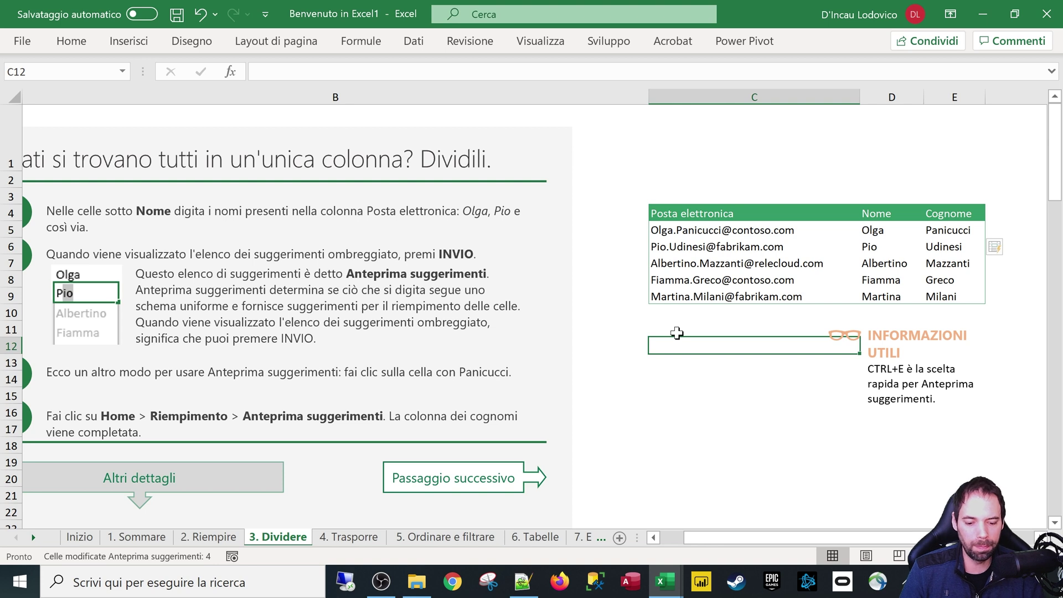
Enter the test formula =SINISTRA(C5;4) in C12
text(=sinistr)
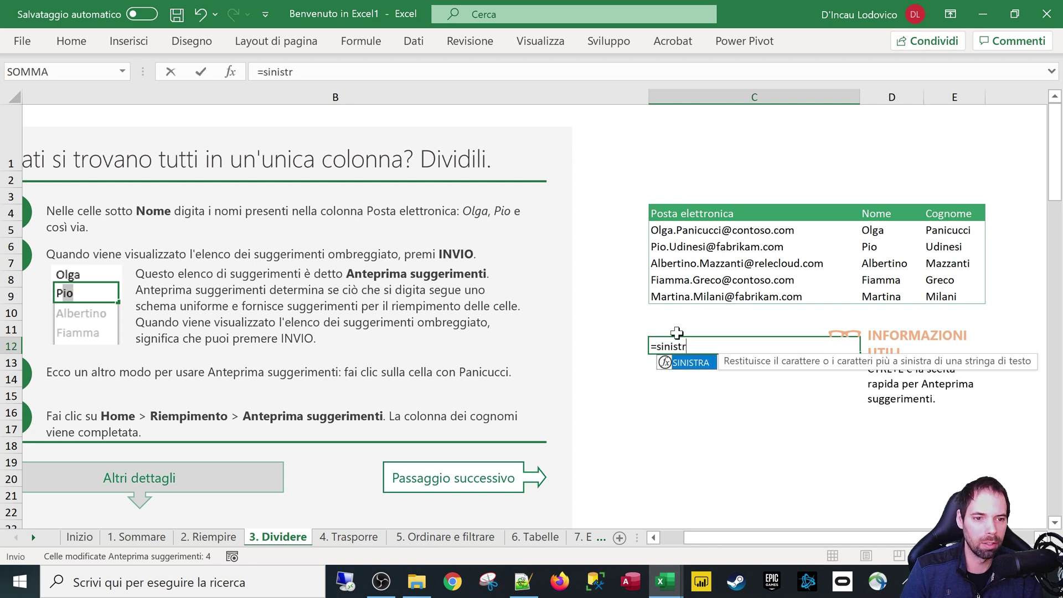
text(()
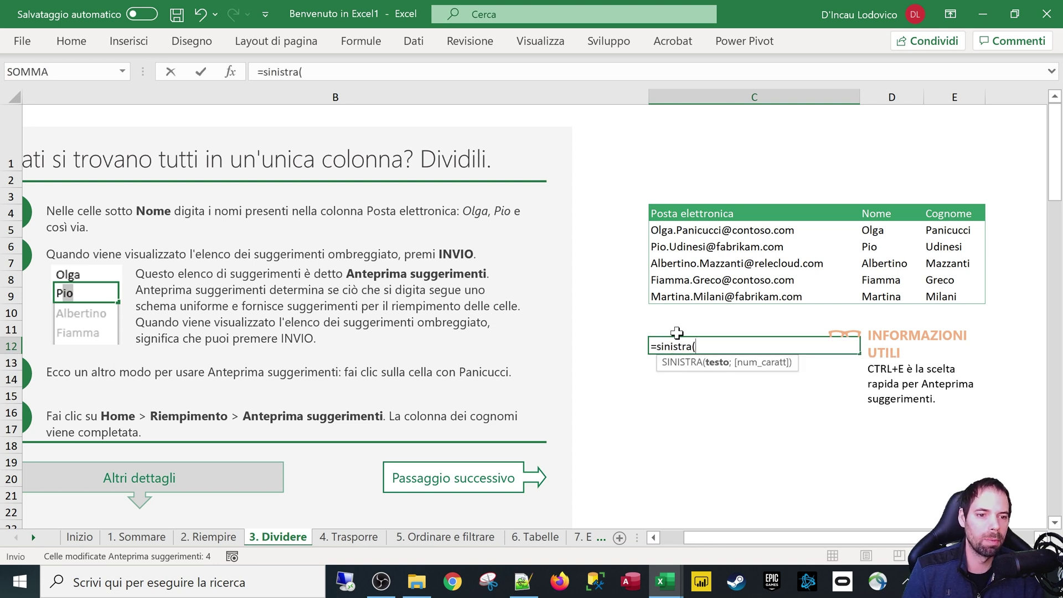
click(689, 232)
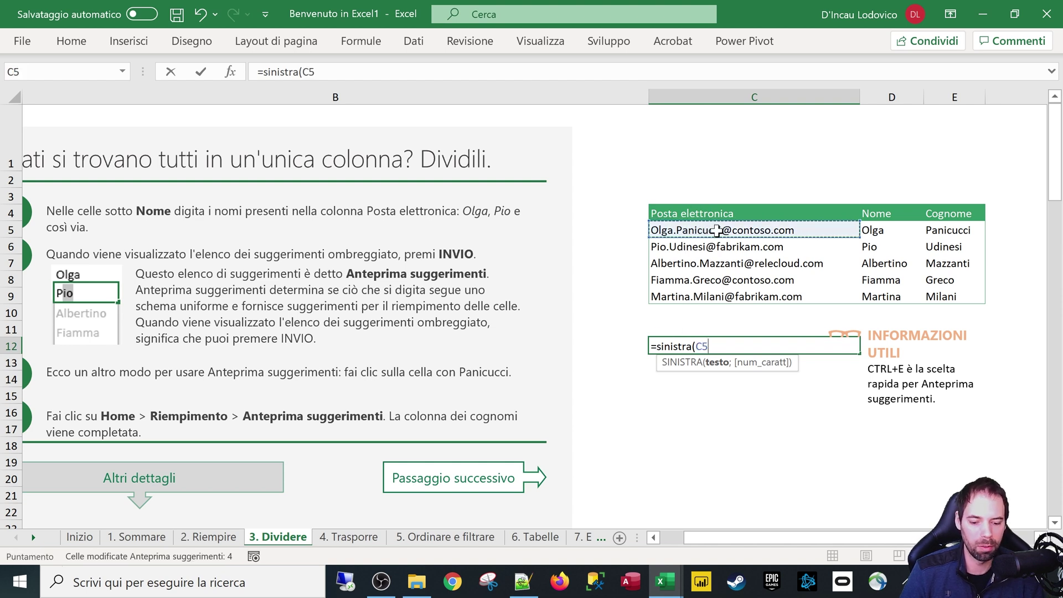
text(;4)
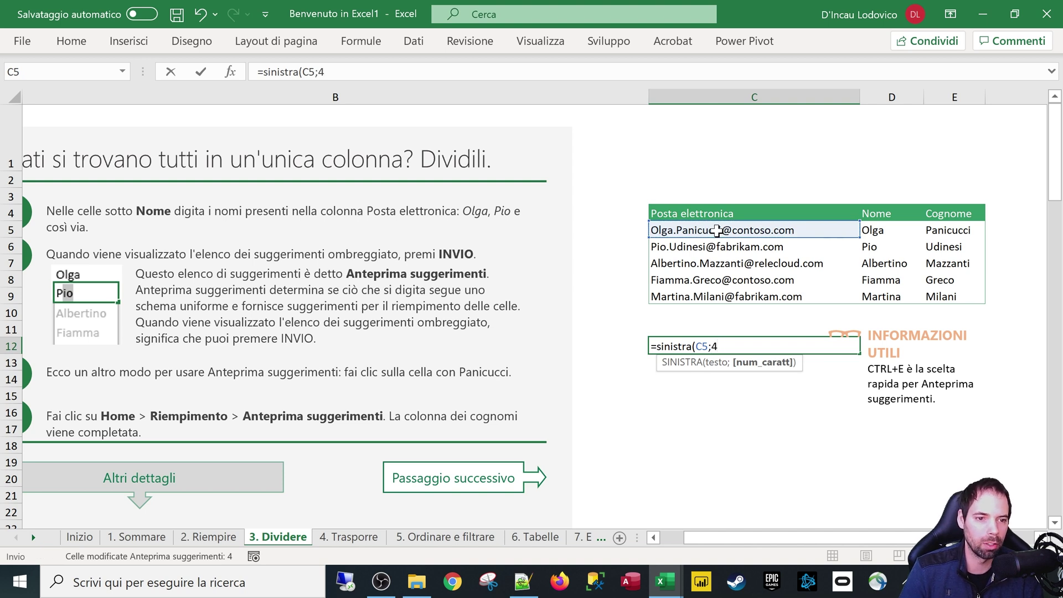
key(Return)
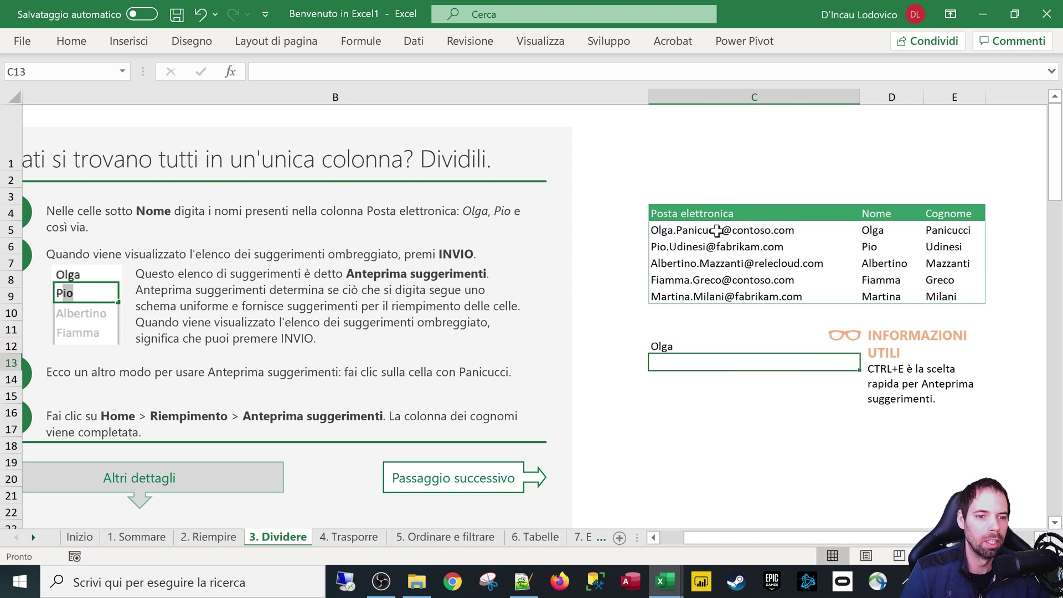
click(729, 349)
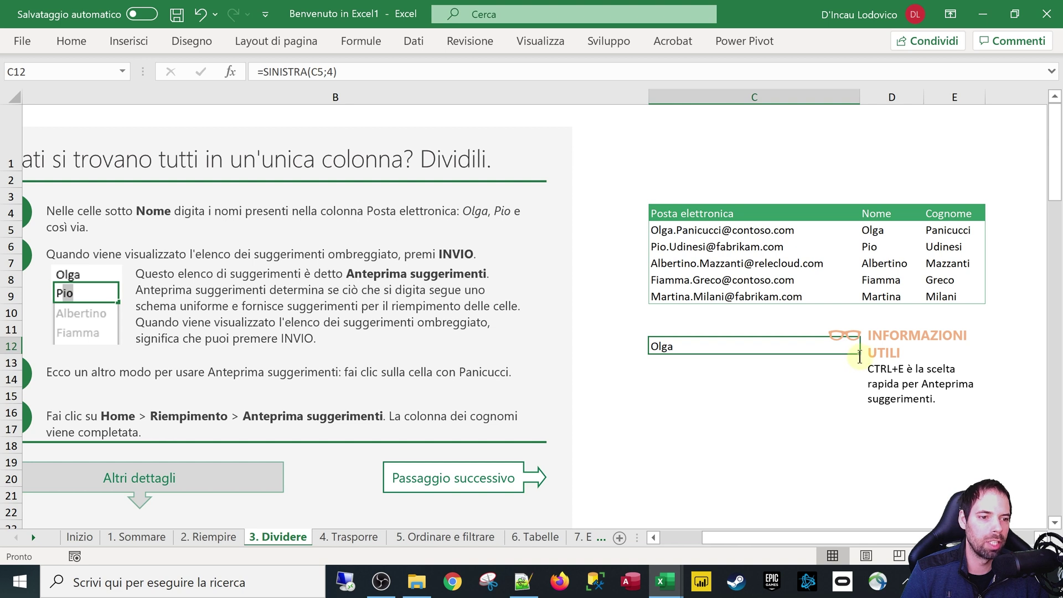
Move the tip box aside and fill the SINISTRA formula down to C16, checking the copies
click(878, 350)
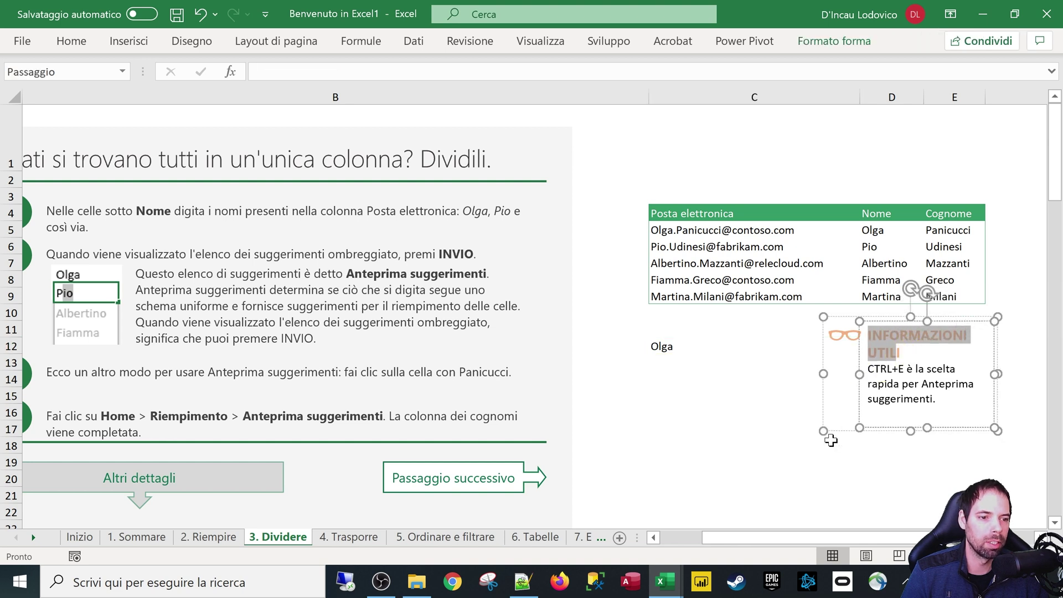
drag(841, 438, 918, 436)
click(690, 348)
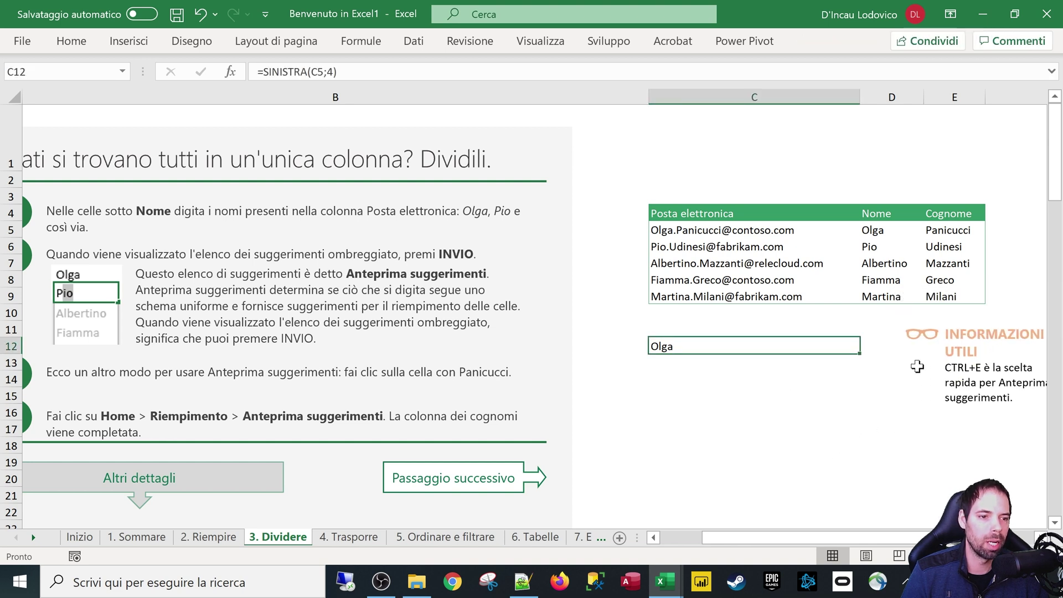
drag(857, 357, 792, 413)
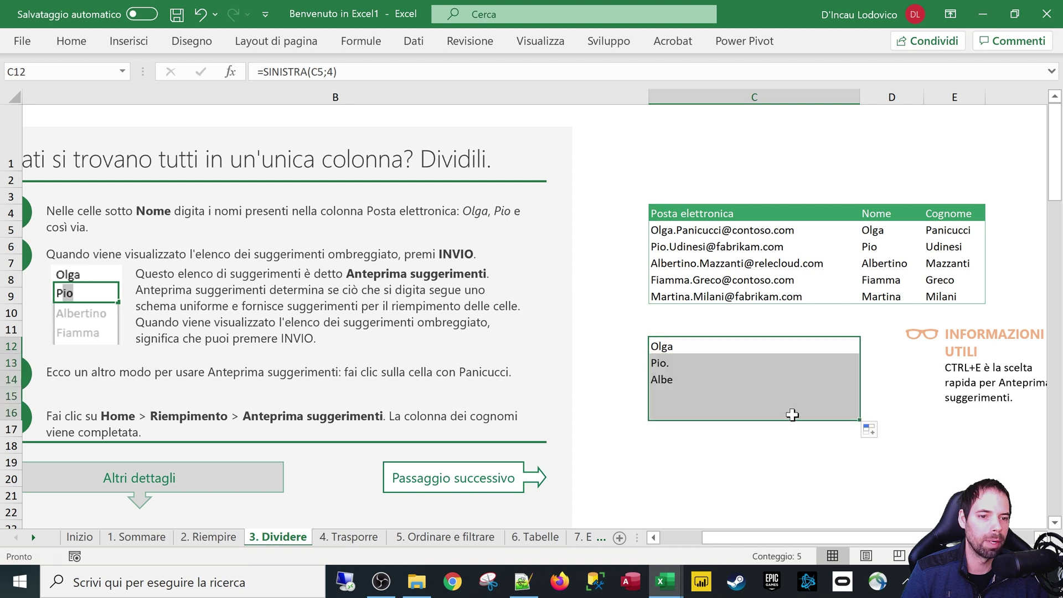
click(667, 362)
click(671, 382)
key(Down)
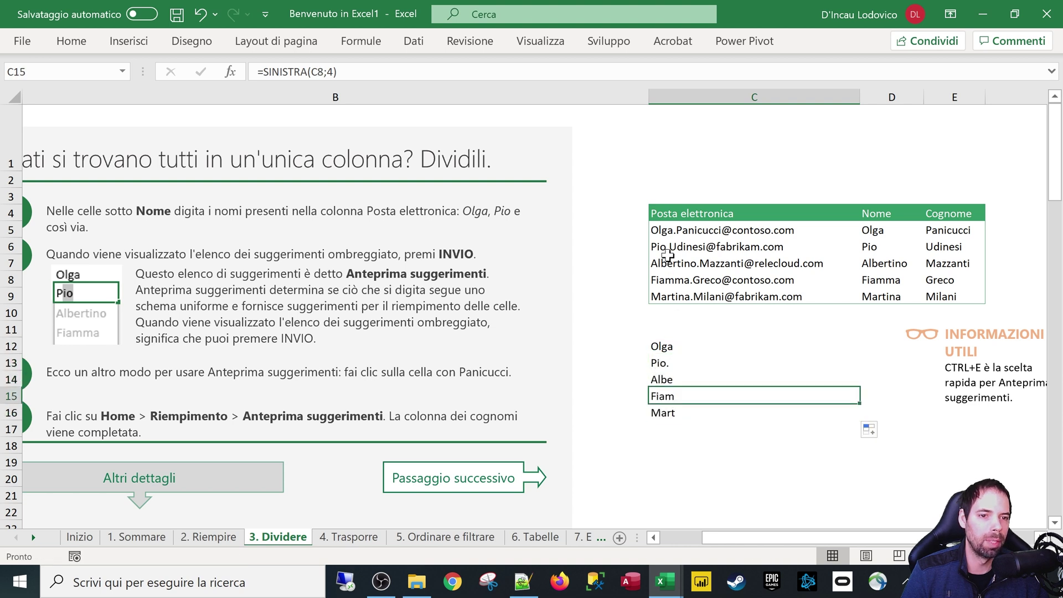
click(680, 410)
Delete the test results in C12:C17 and move the Informazioni utili tip box under the table
click(678, 373)
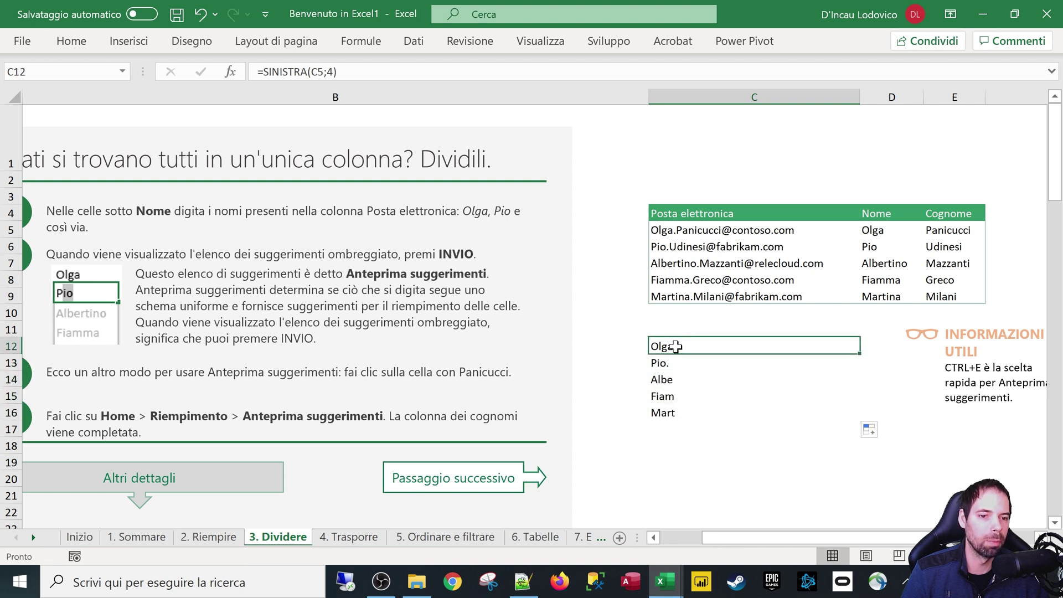
drag(676, 346, 689, 424)
key(Delete)
click(962, 351)
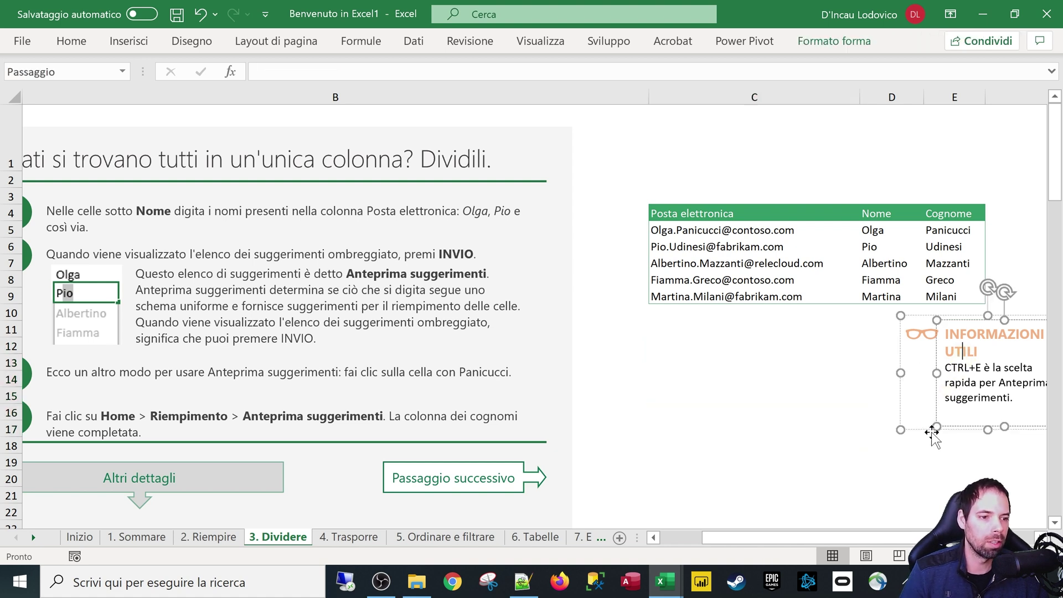
drag(926, 430, 822, 430)
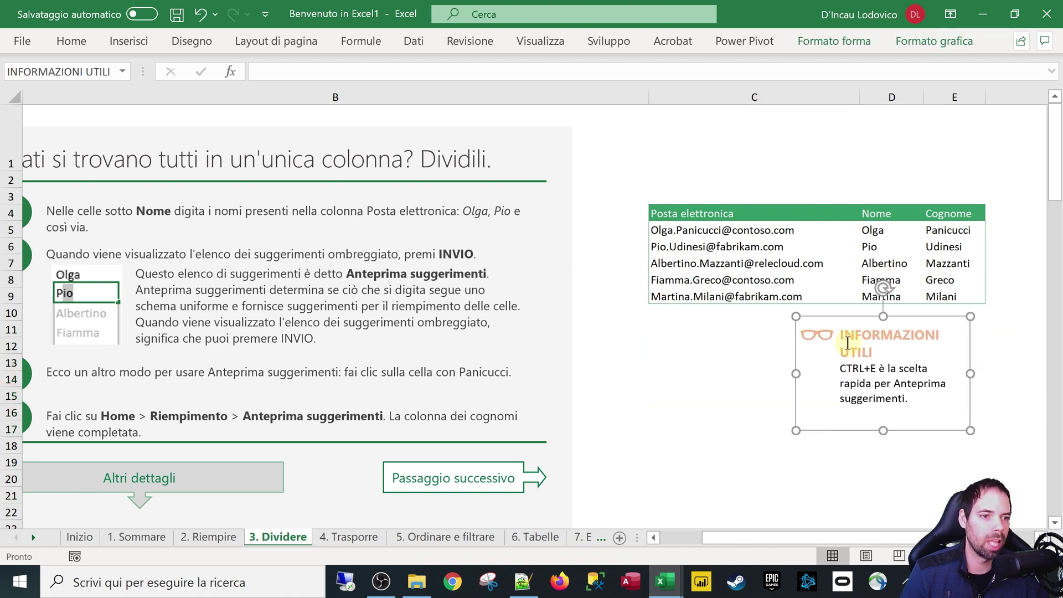
Select the filled first names in column D from Olga down to Martina
drag(877, 231, 874, 302)
click(883, 227)
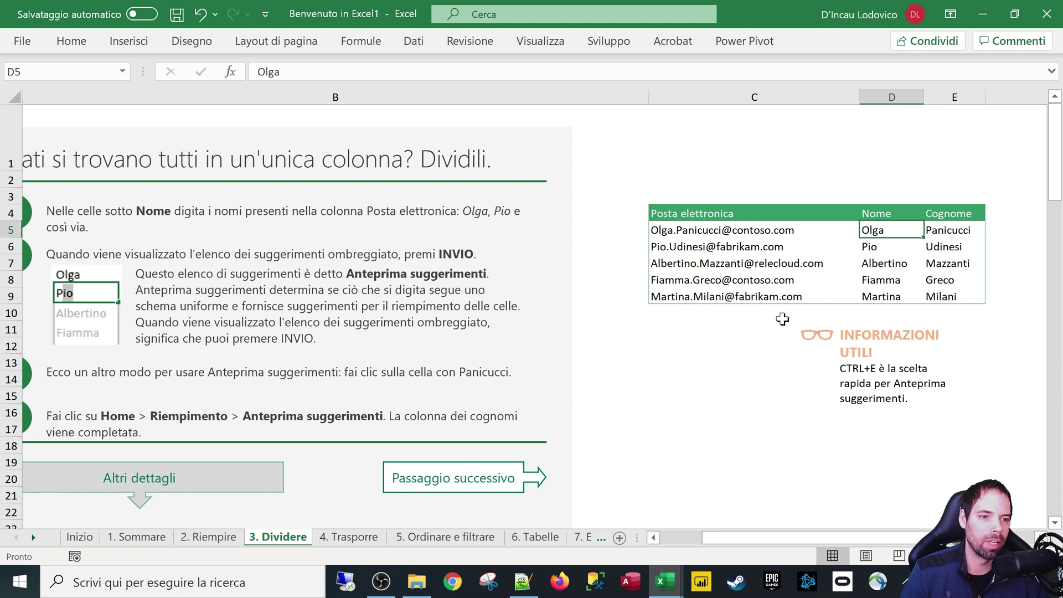
drag(878, 250, 880, 297)
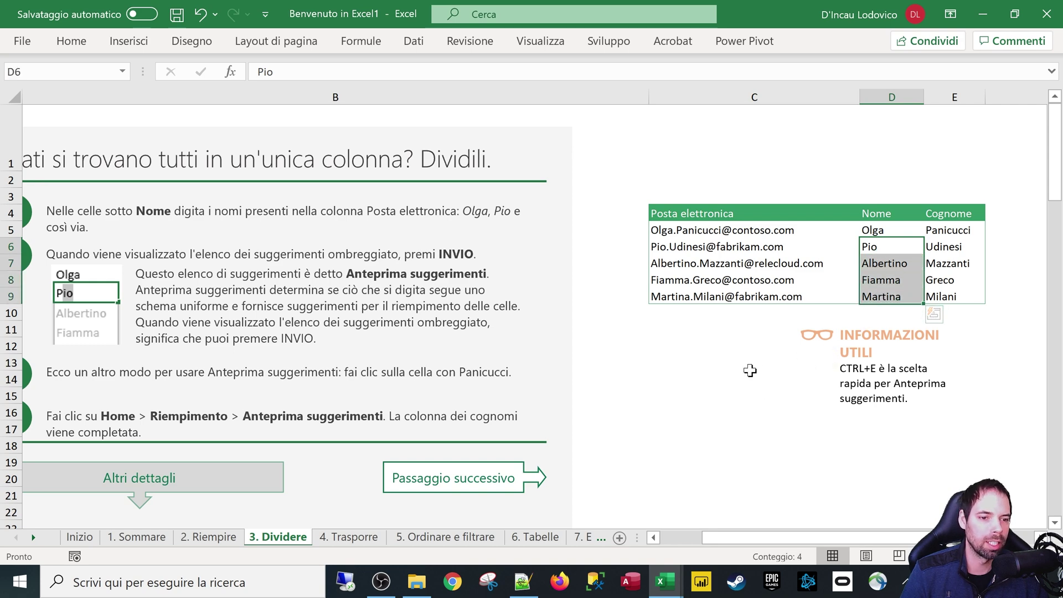
Scroll to the delimiter-splitting section, narrow column B, and select the first Dati entry in C32
scroll(749, 370, down, 2)
scroll(754, 367, down, 2)
scroll(776, 346, down, 1)
scroll(771, 344, down, 1)
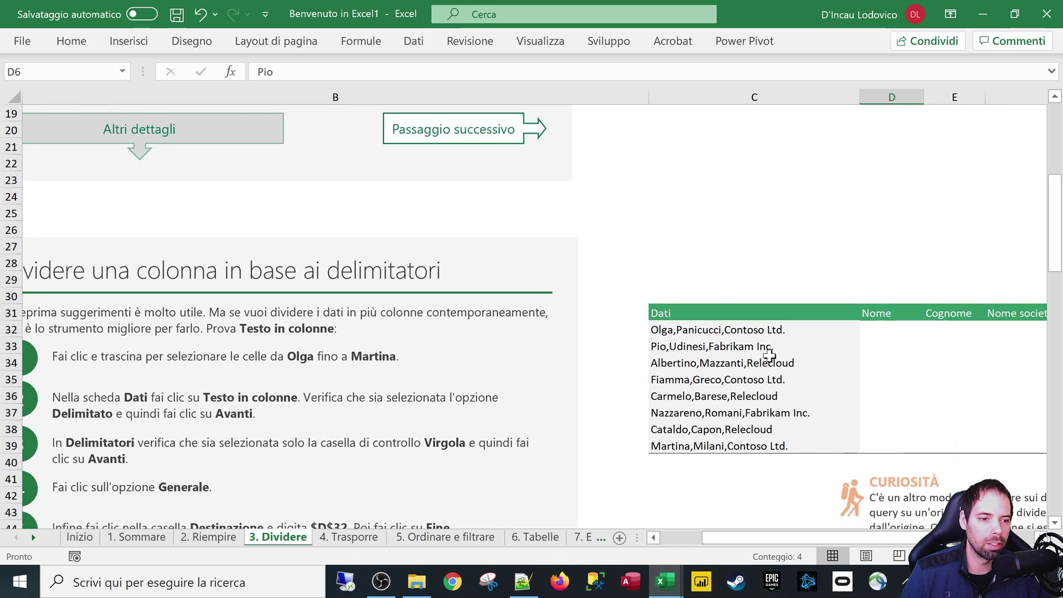
scroll(769, 355, down, 1)
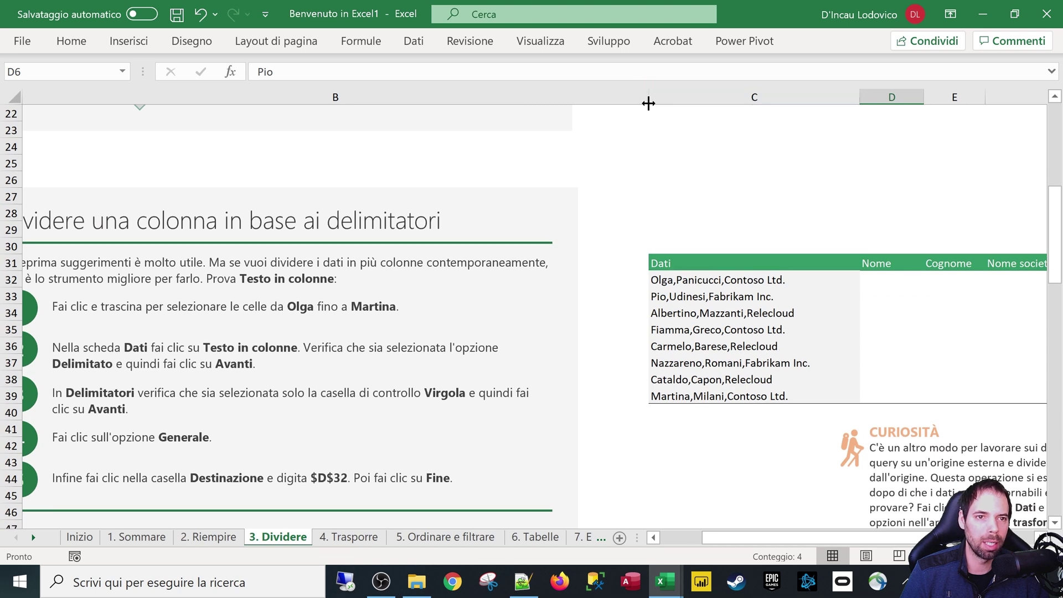
mouse_move(649, 102)
mouse_down()
mouse_move(546, 105)
mouse_move(599, 105)
mouse_up()
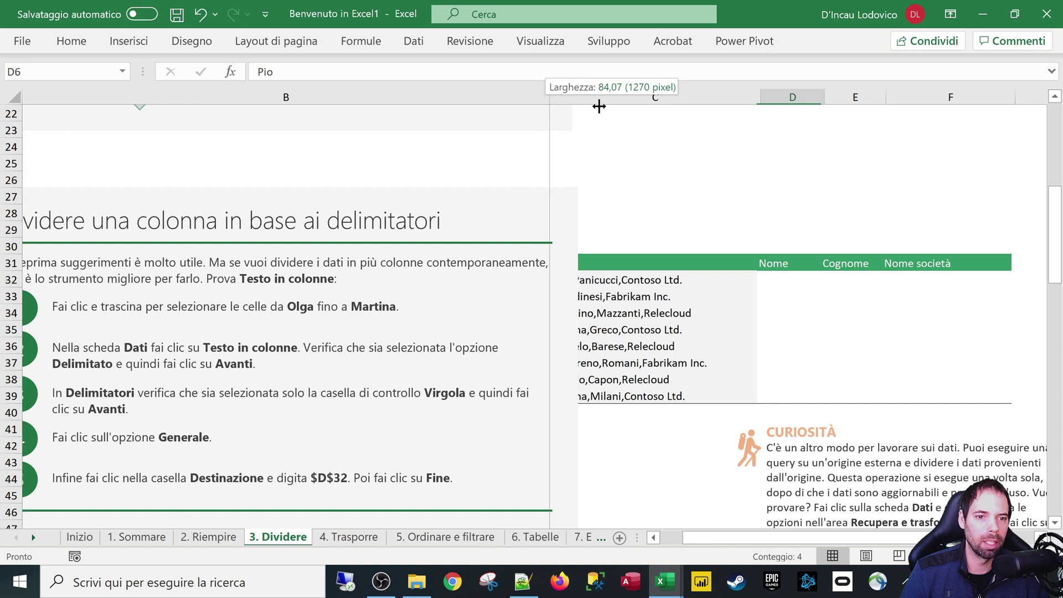
click(683, 282)
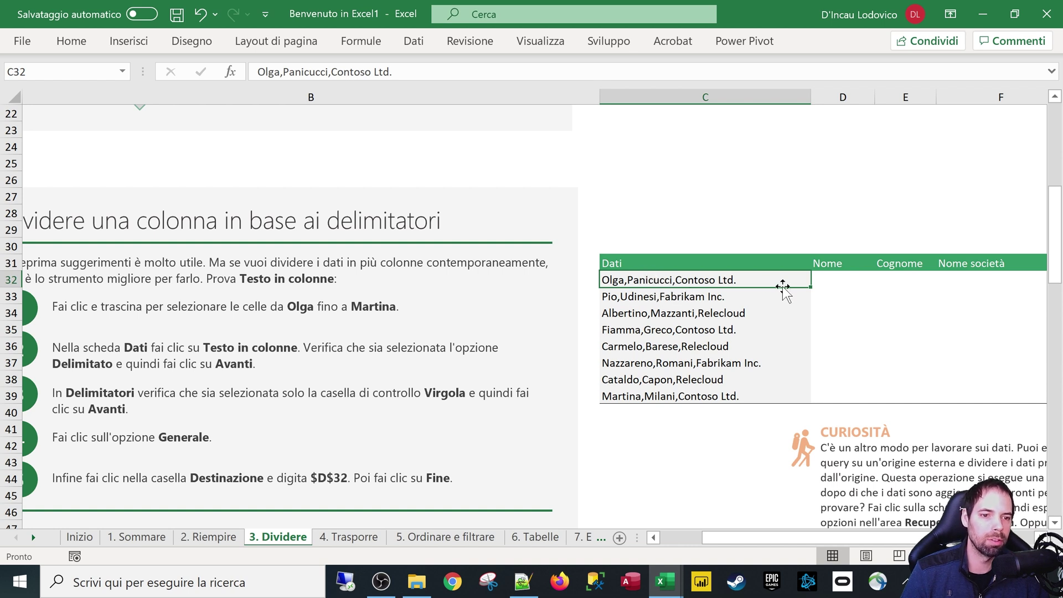
click(1040, 535)
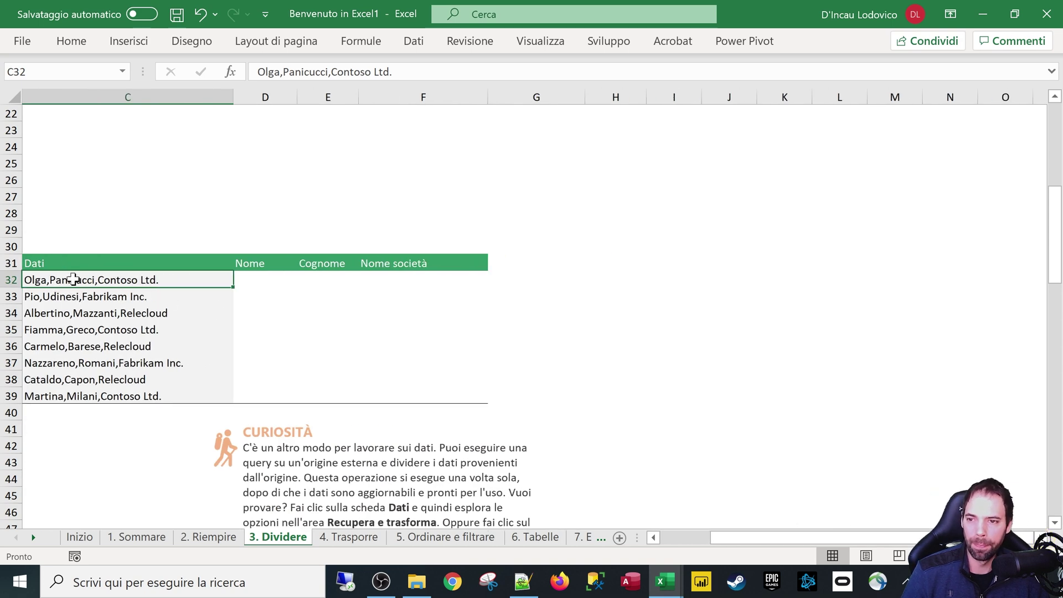
click(272, 264)
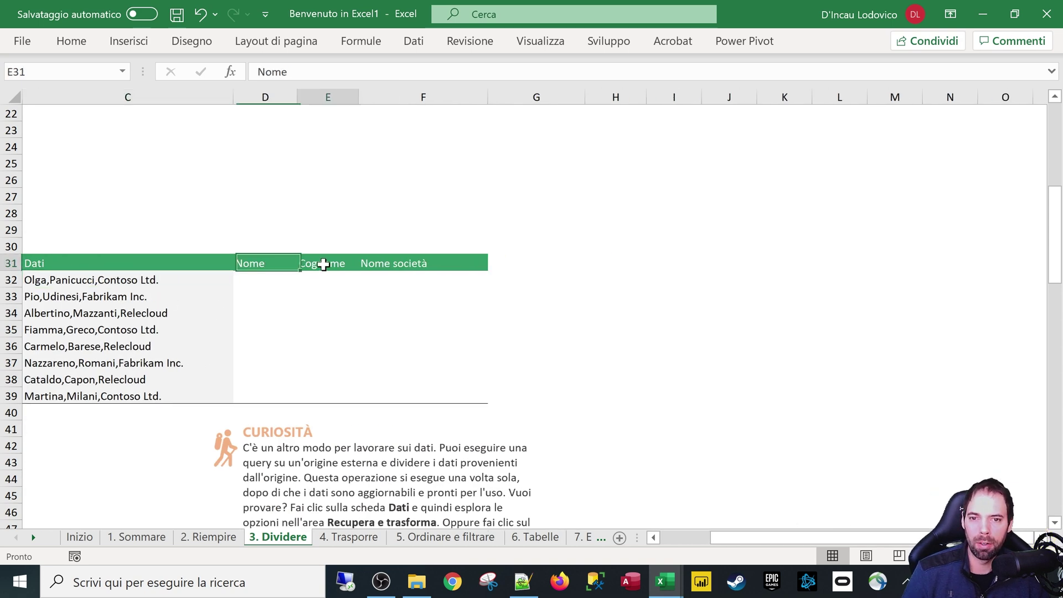
click(321, 263)
click(421, 264)
mouse_move(252, 280)
mouse_down()
mouse_move(439, 379)
mouse_move(449, 400)
mouse_up()
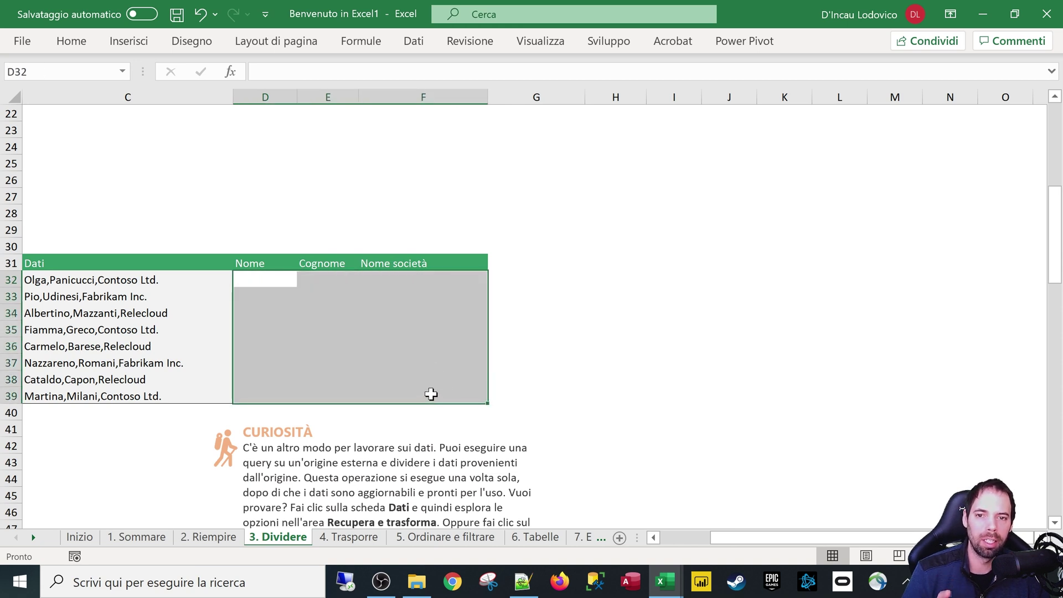
click(295, 339)
click(130, 278)
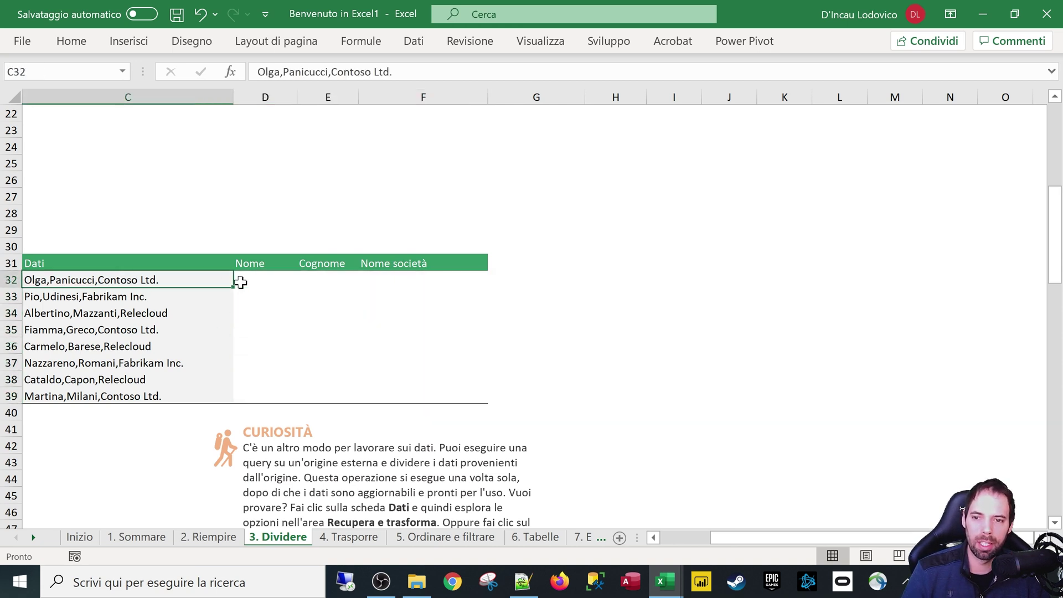
click(252, 279)
text(Olga)
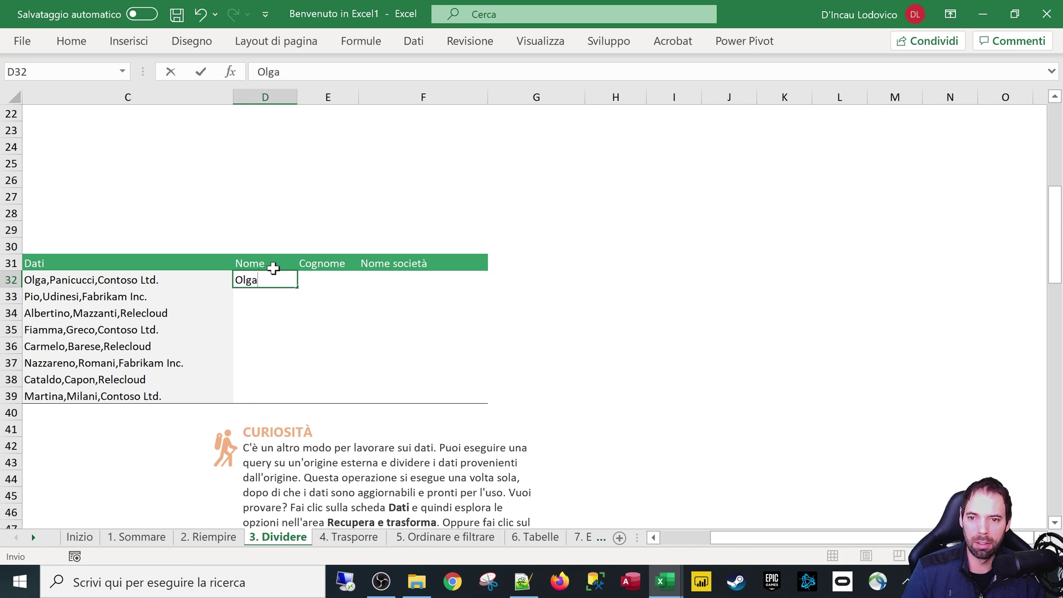
key(ctrl+Return)
key(ctrl+0)
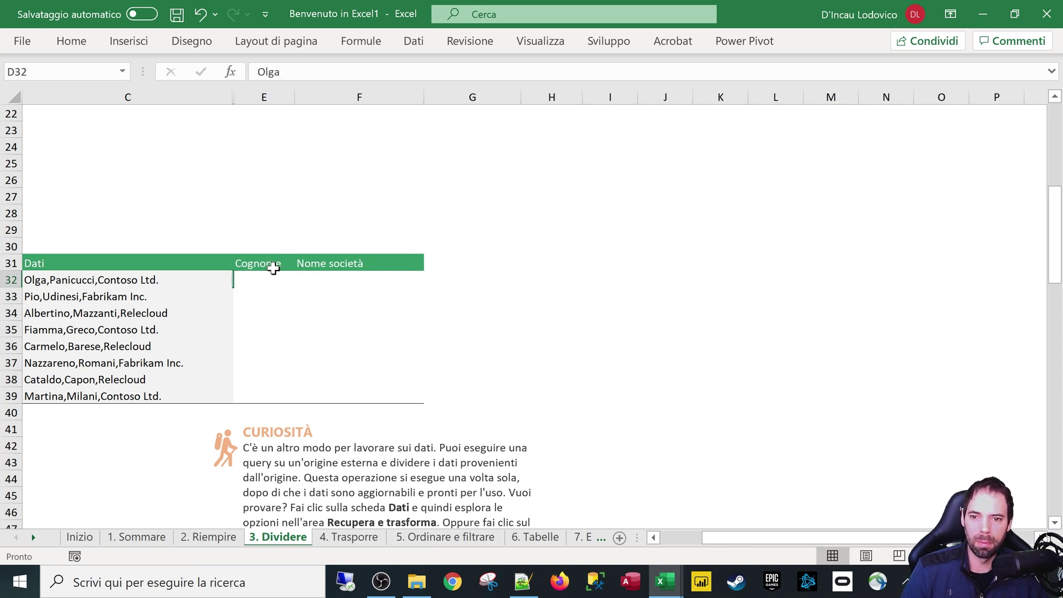
key(ctrl+e)
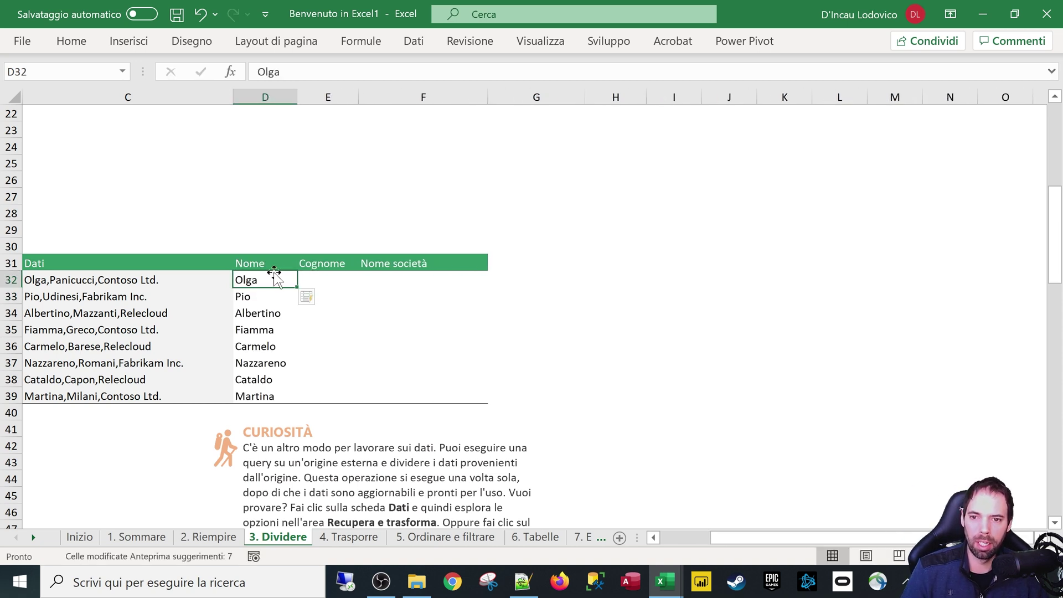
click(268, 311)
click(325, 283)
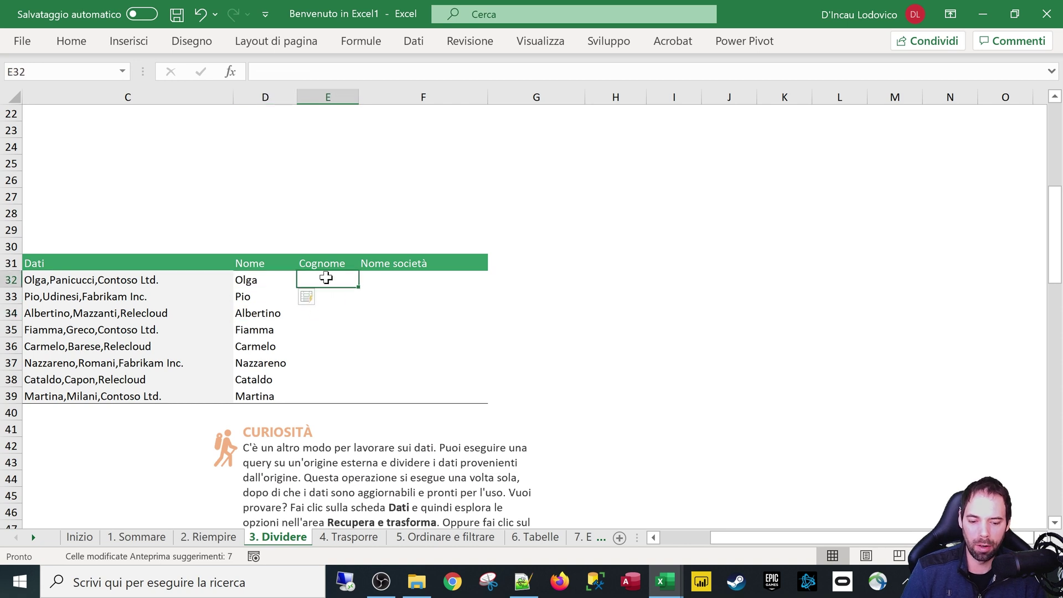
text(Panicucci)
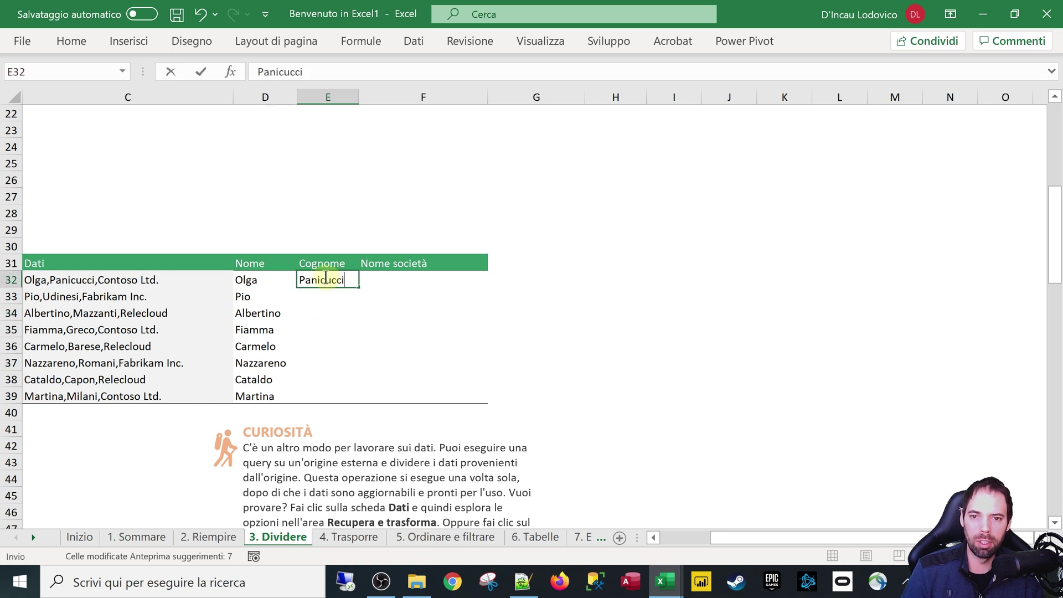
key(Return)
click(325, 278)
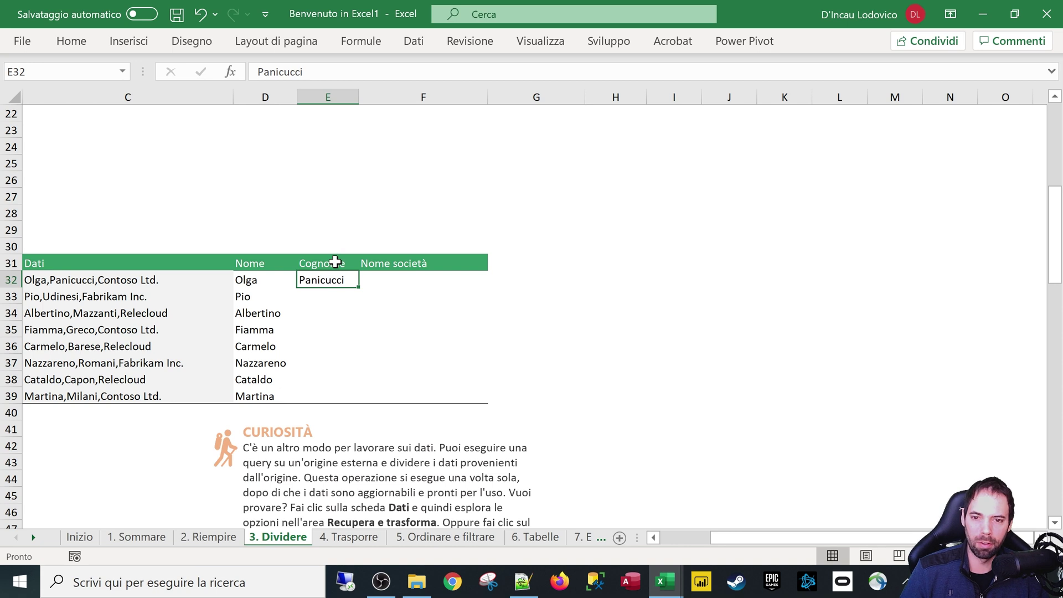
key(ctrl+e)
click(320, 314)
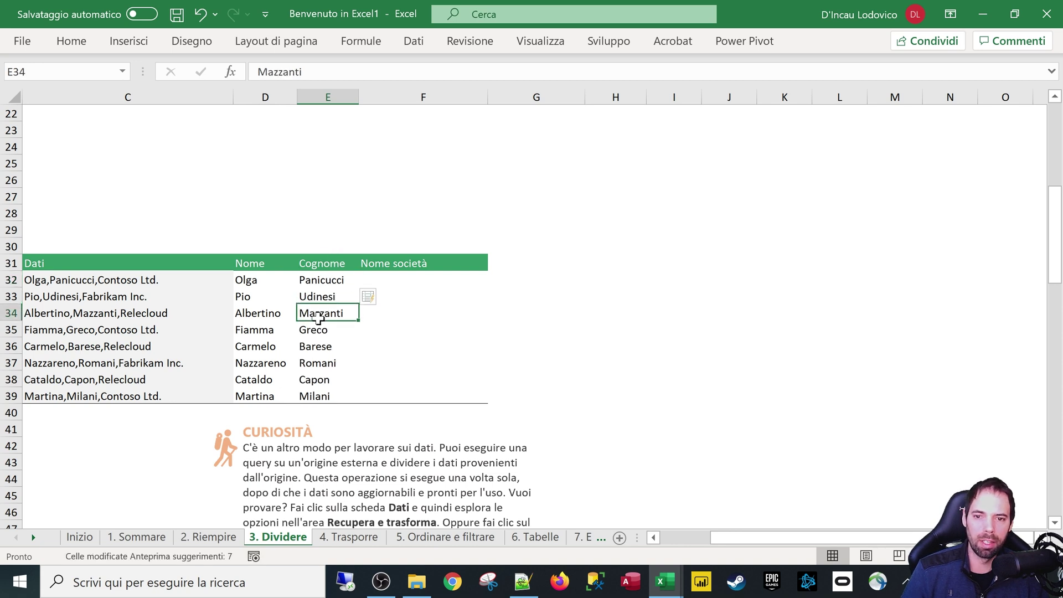
key(ctrl+z)
key(ctrl+z)
key(ctrl+z)
key(ctrl+z)
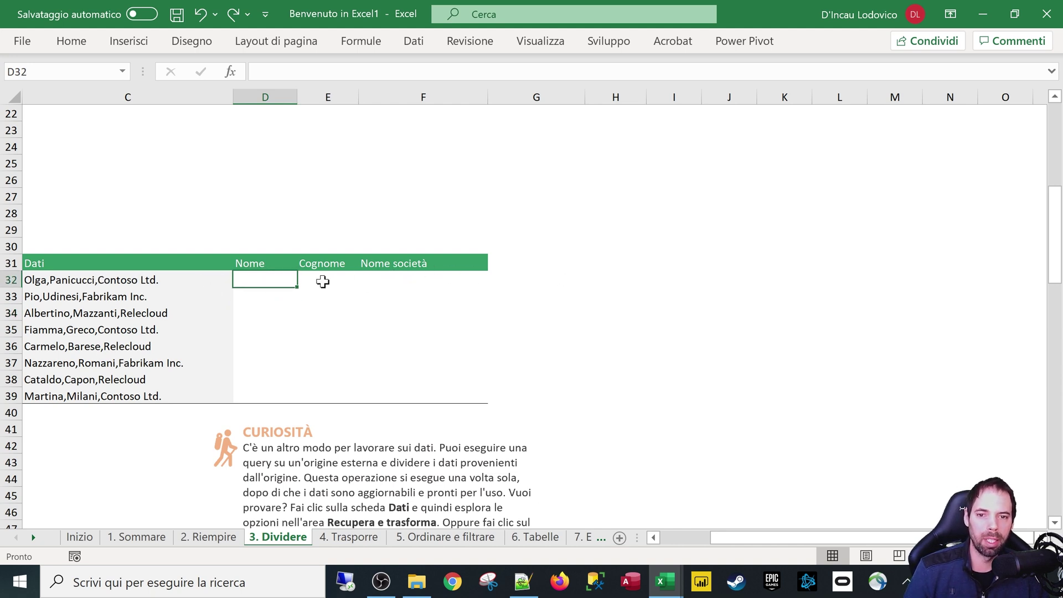
Select the eight Dati entries in C32:C39 and bring up the Dati ribbon tab
key(Right)
key(Right)
key(Right)
key(Right)
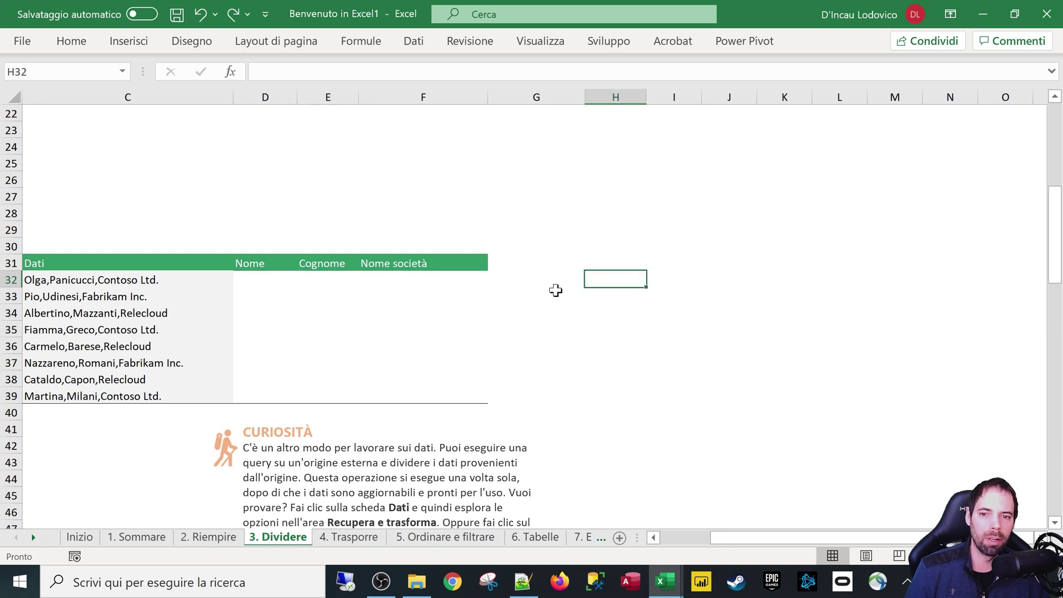
click(252, 281)
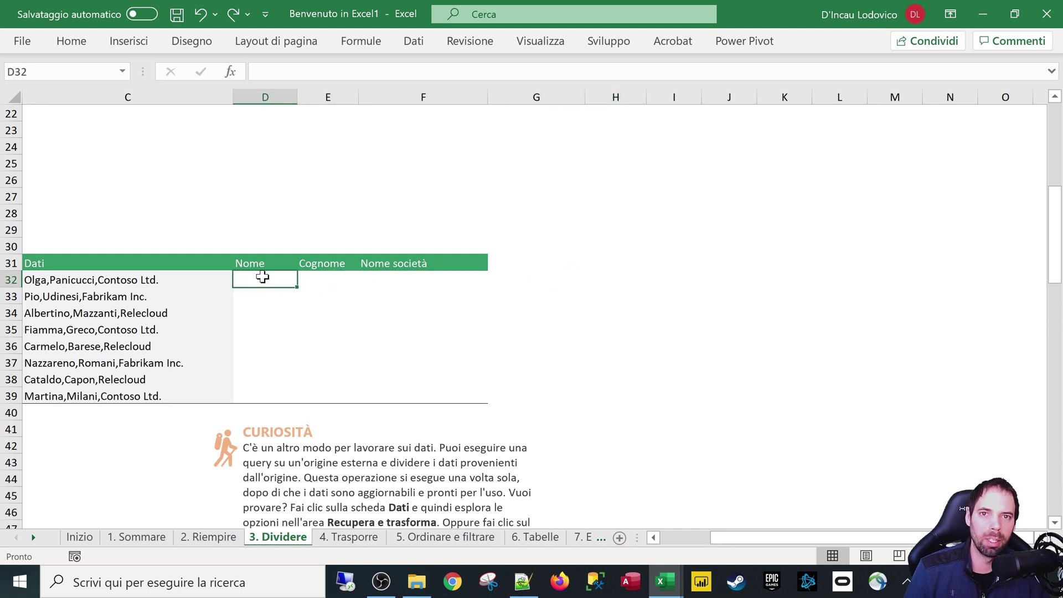
click(315, 278)
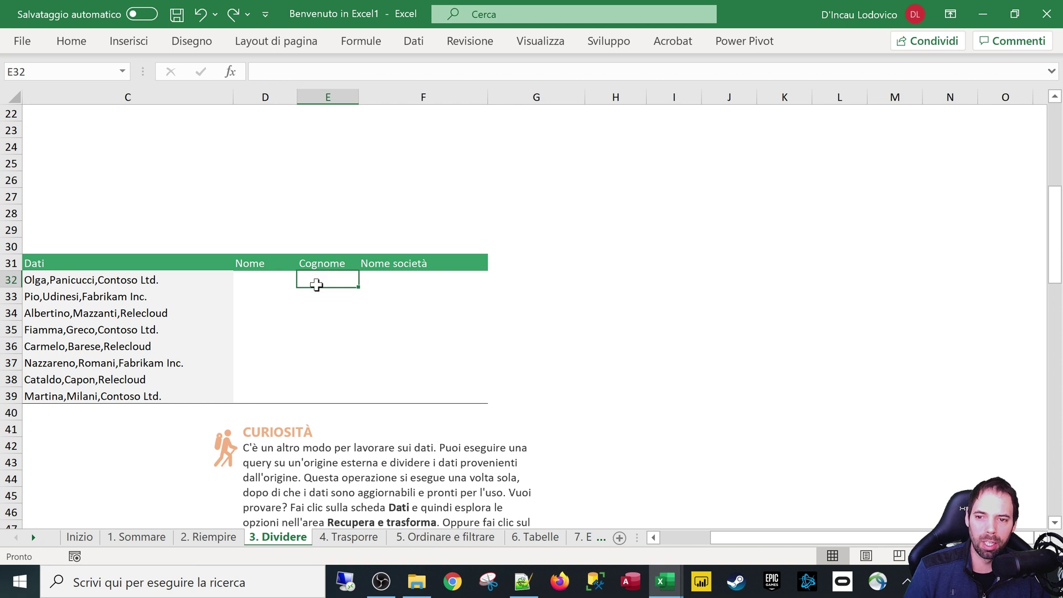
click(246, 283)
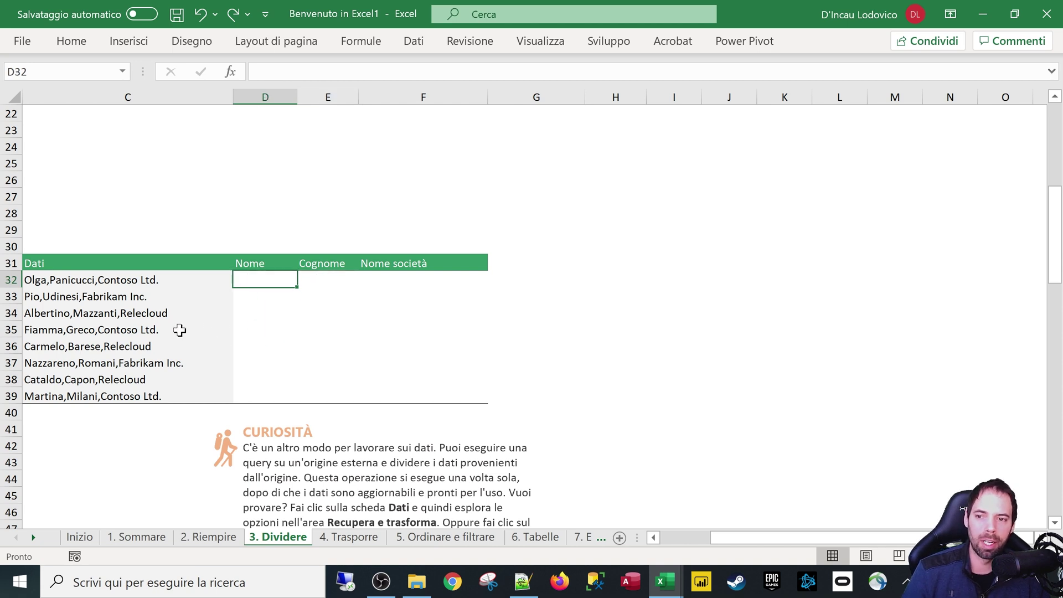
click(37, 274)
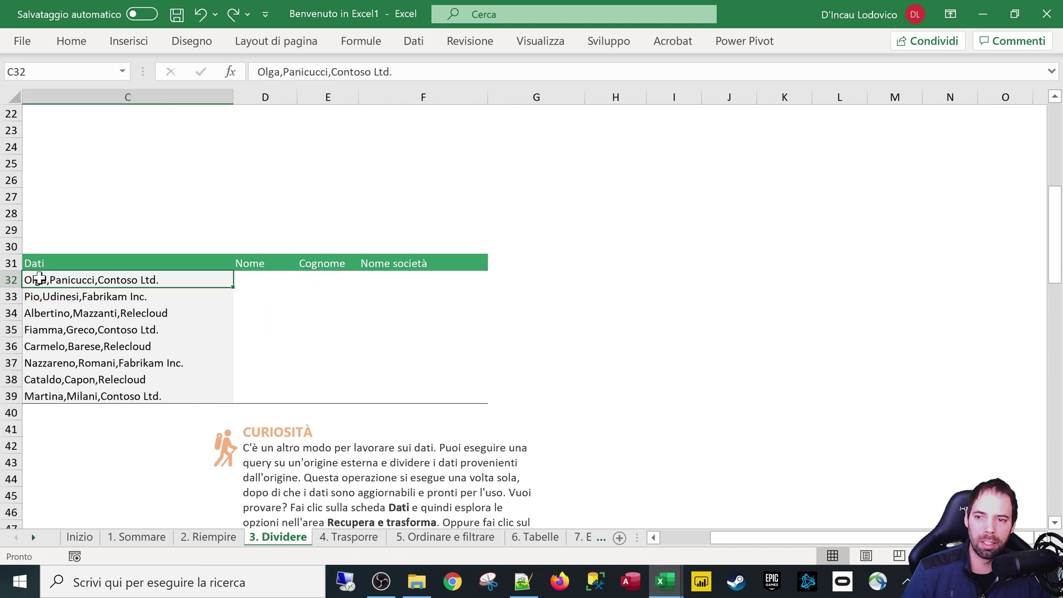
drag(39, 276, 72, 398)
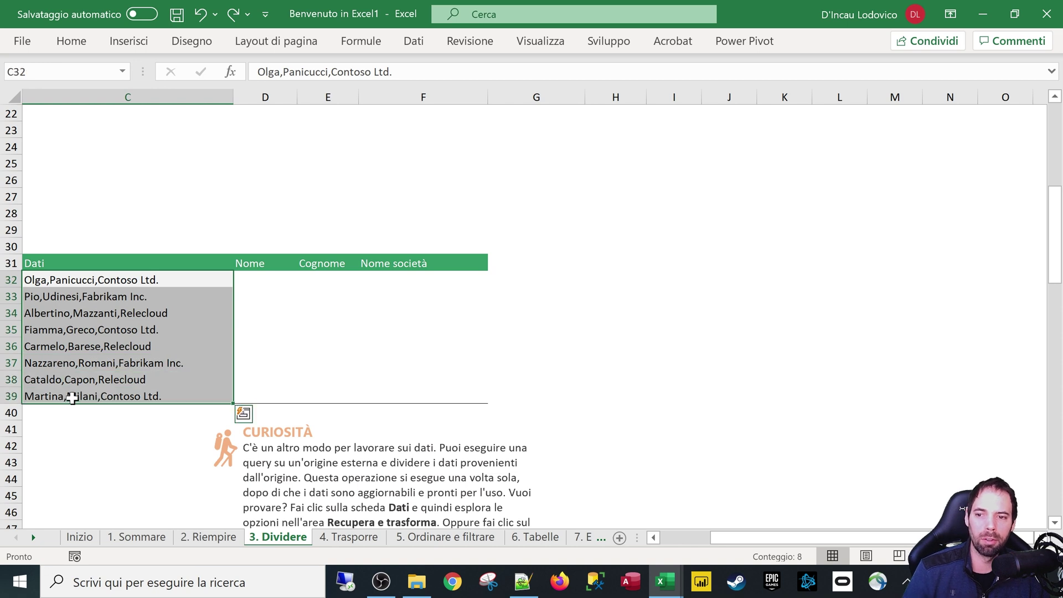
drag(95, 316, 95, 402)
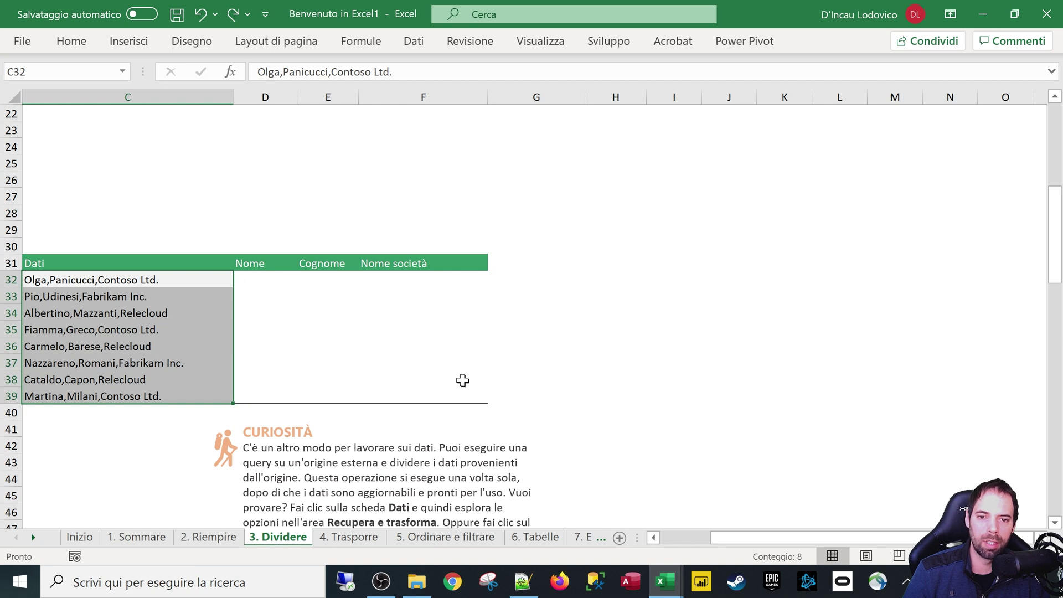
click(414, 41)
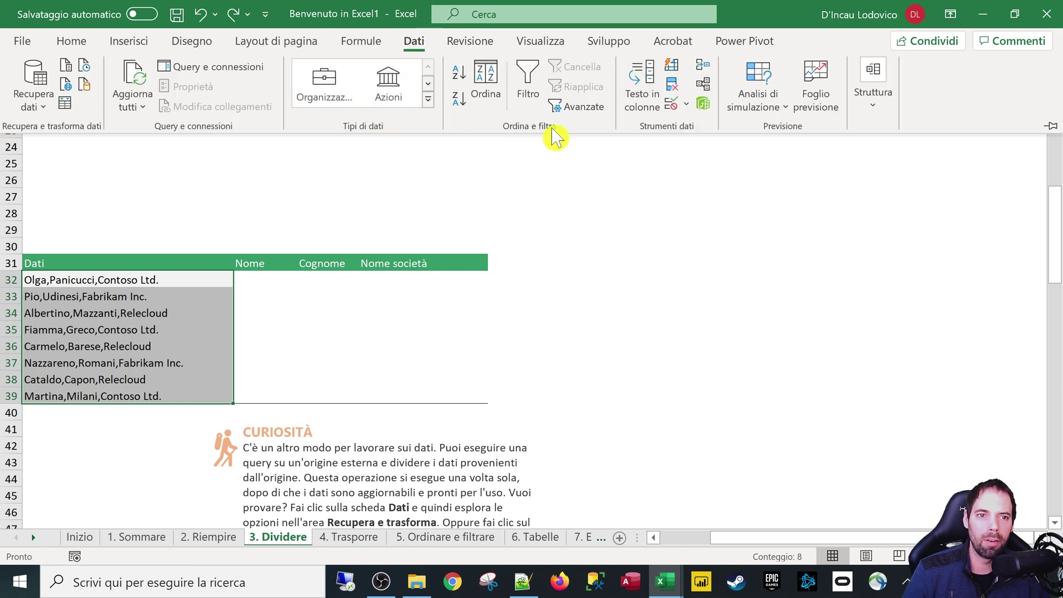
Launch Testo in colonne, move the wizard aside, keep Delimitato and advance to step 2
click(641, 89)
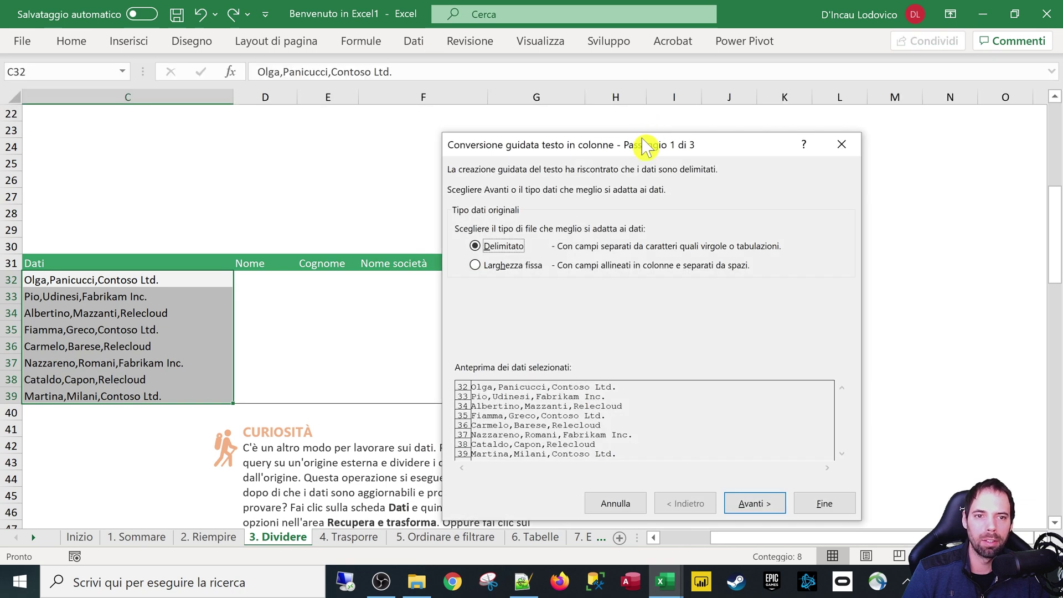
drag(644, 143, 541, 75)
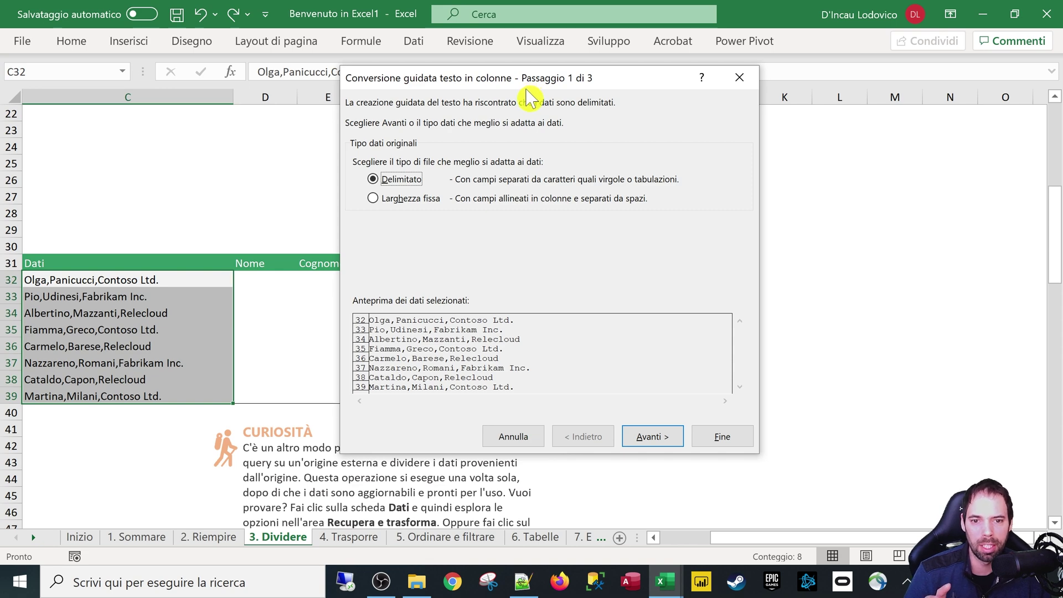
drag(528, 81, 524, 94)
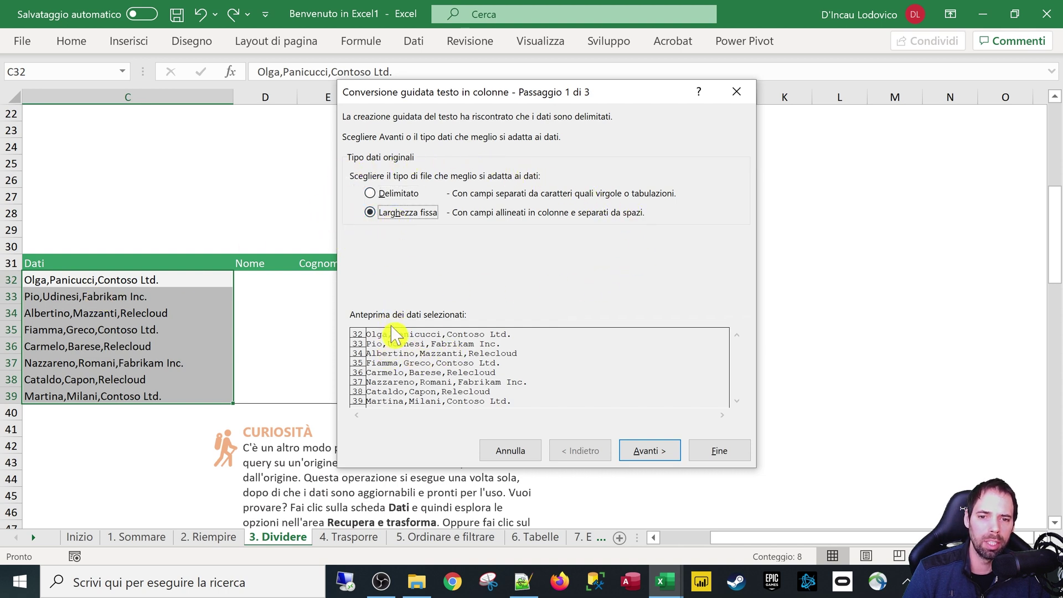
click(390, 193)
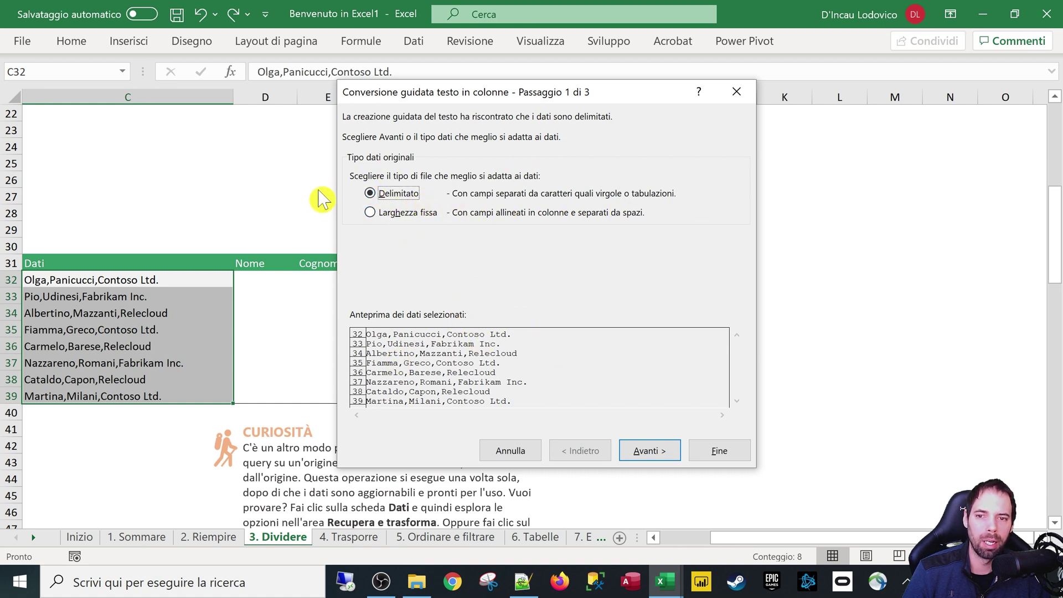
click(655, 452)
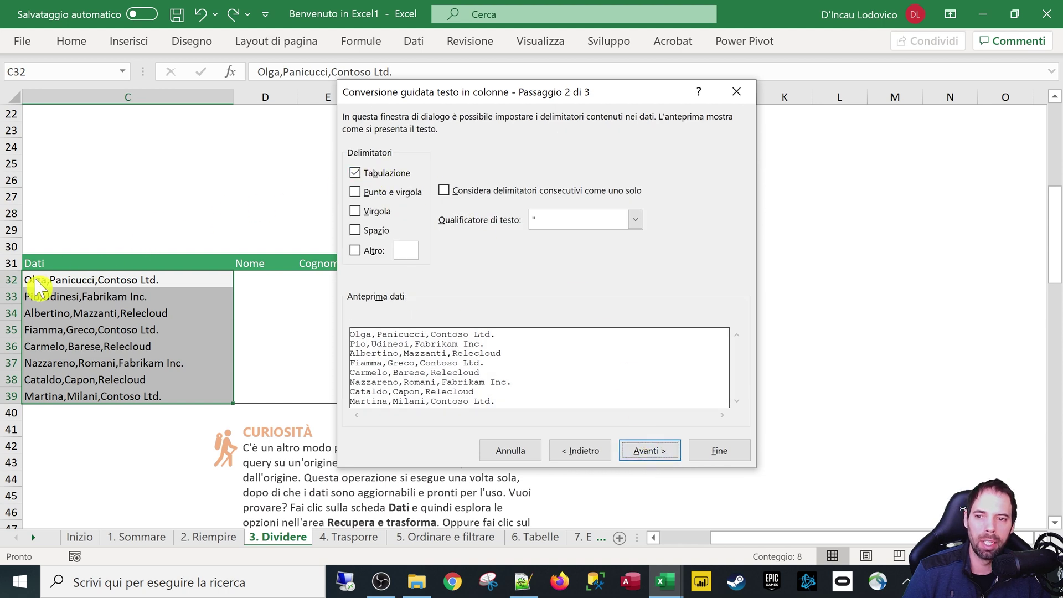
Make Virgola the only delimiter, unticking Tabulazione after briefly trying semicolon
click(381, 176)
click(375, 213)
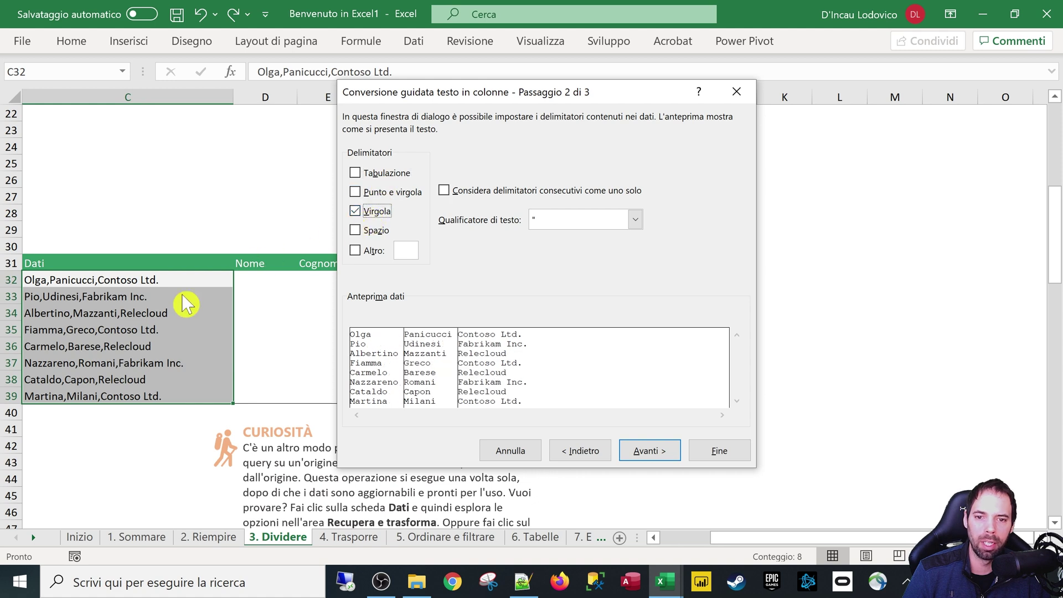
click(368, 210)
click(377, 172)
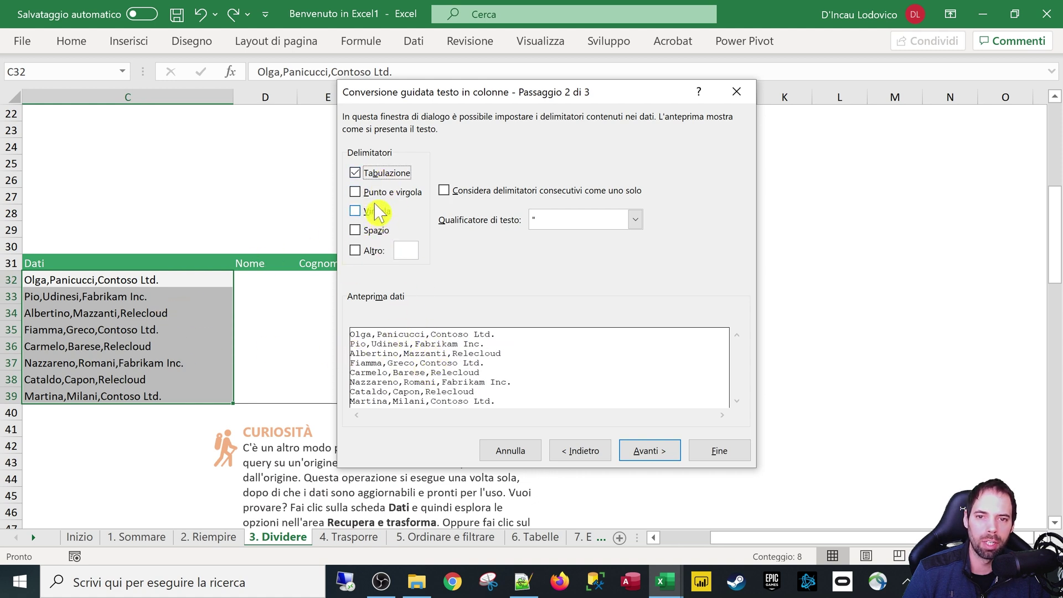
click(378, 194)
click(382, 174)
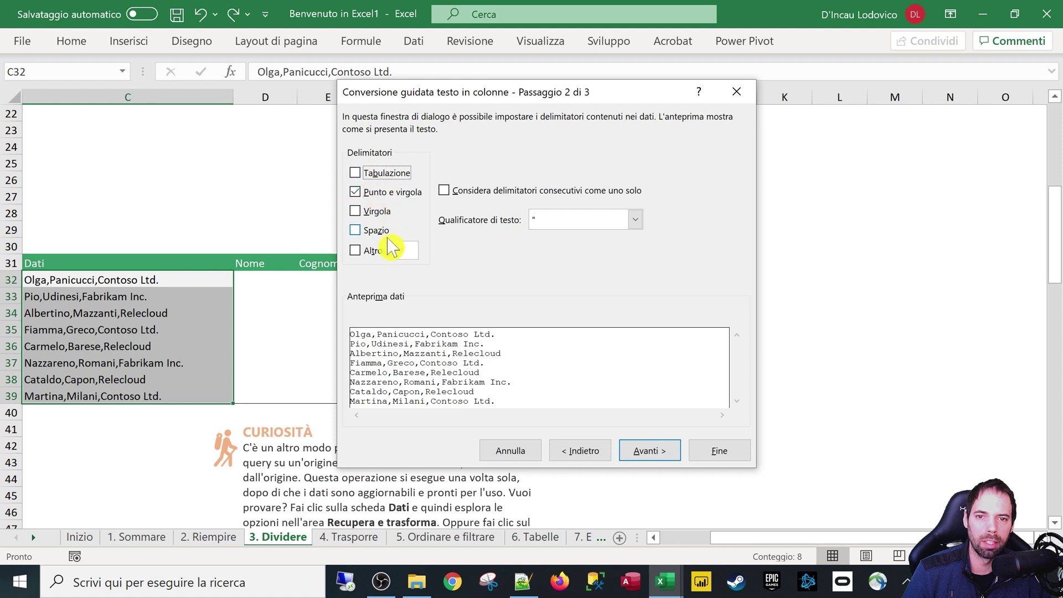
click(394, 194)
click(381, 212)
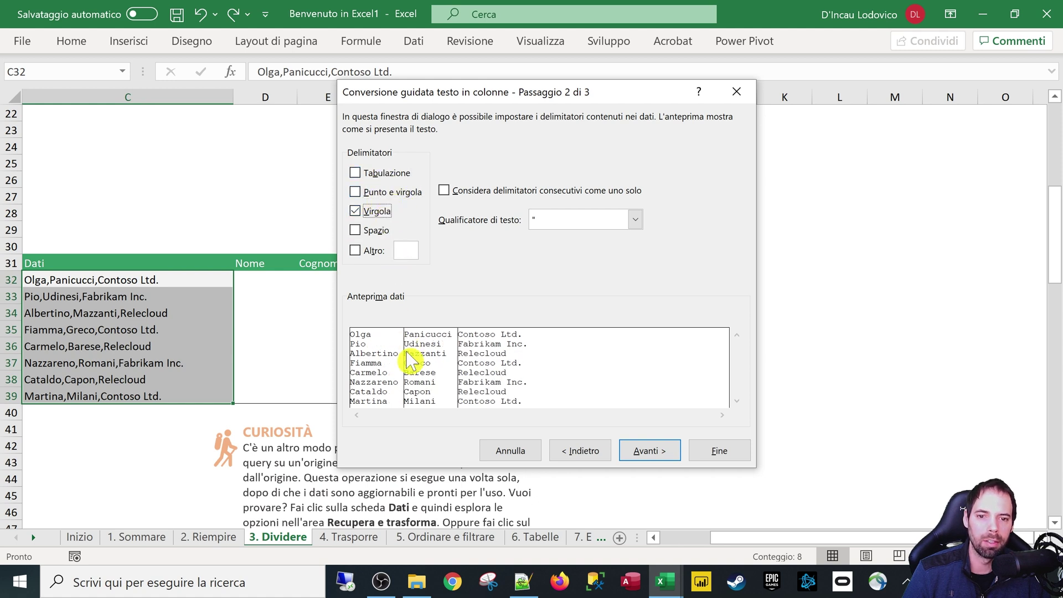
click(376, 215)
click(380, 213)
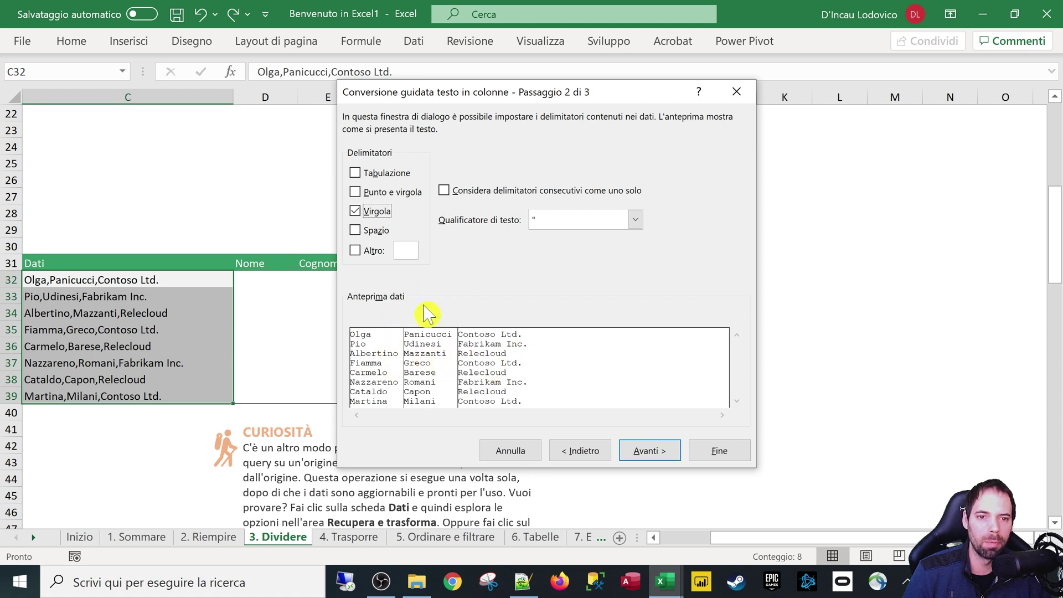
Set the text qualifier to {nessuno} after briefly reverting to the double quote
click(640, 220)
click(587, 273)
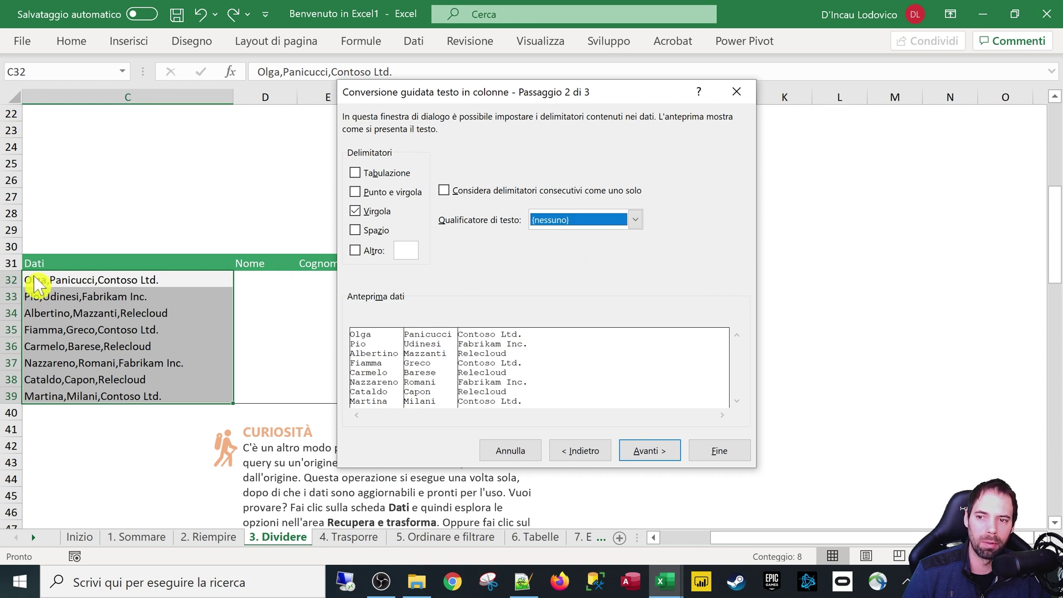
click(562, 219)
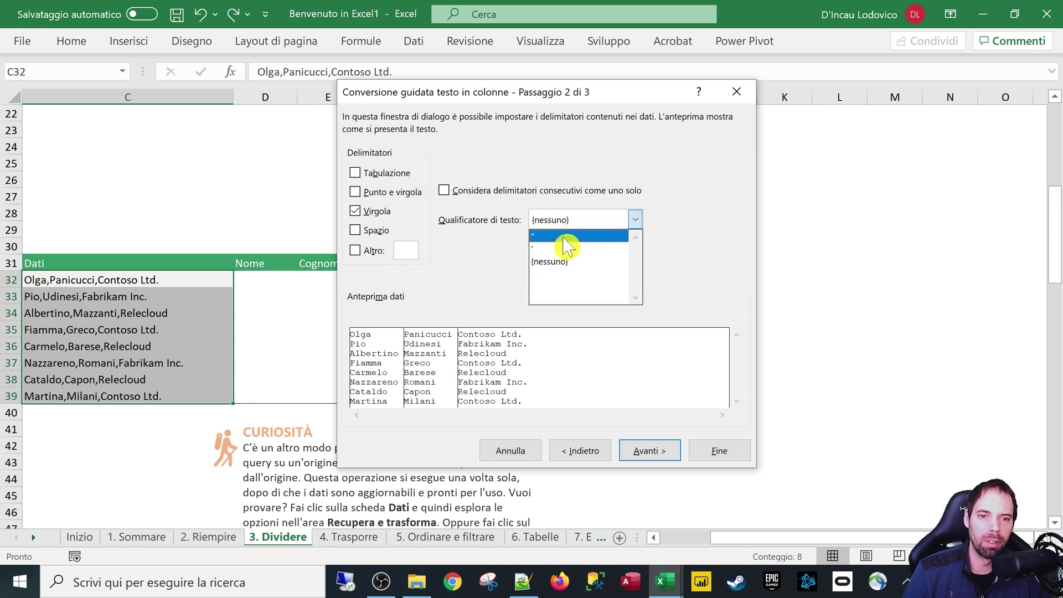
click(559, 230)
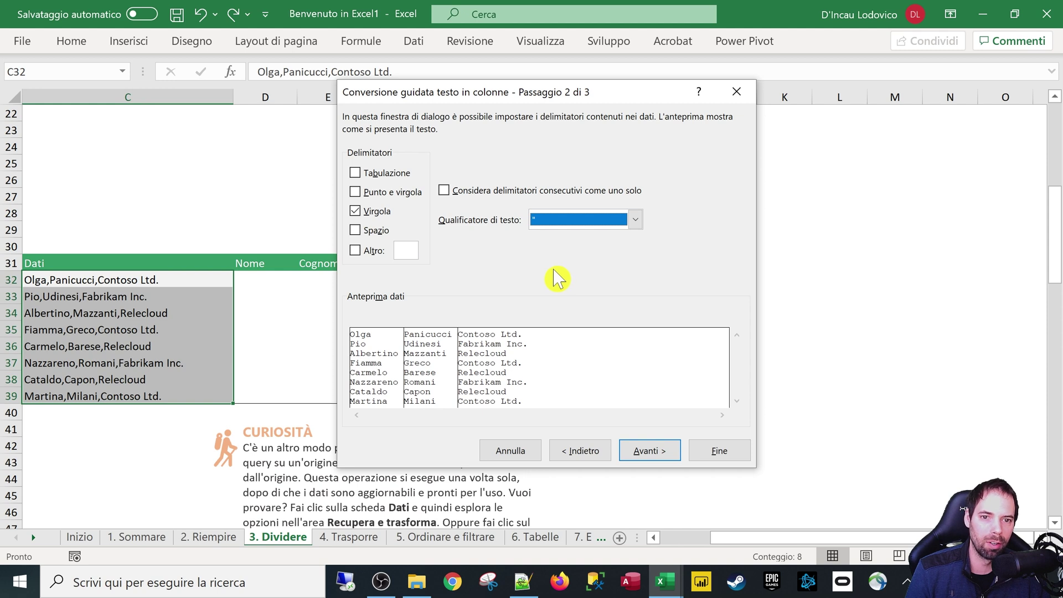
click(634, 219)
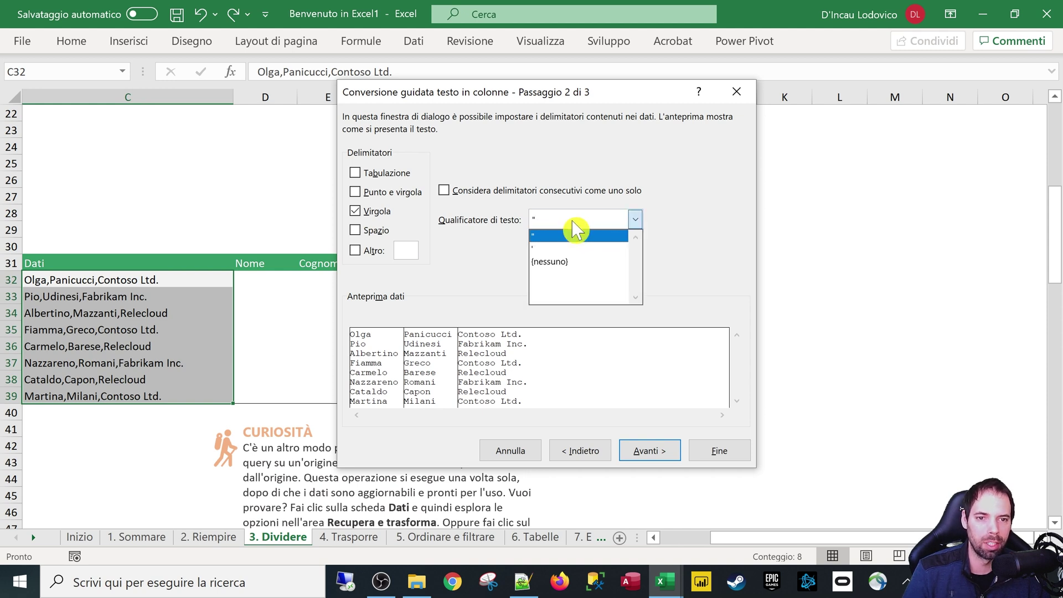
click(573, 262)
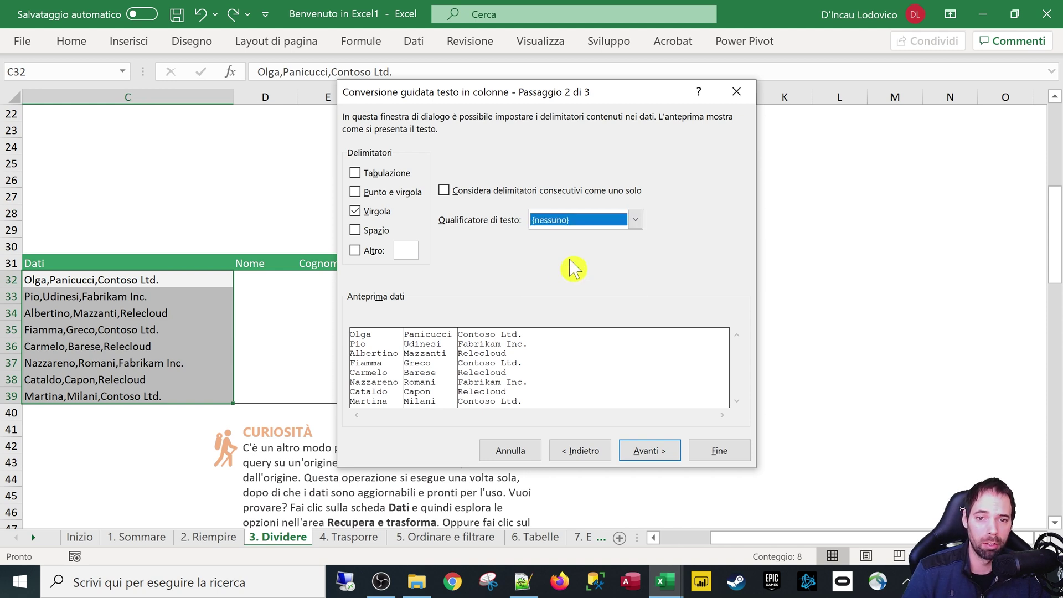
Try a custom @ delimiter under Altro, untick it, and move on to step 3
click(409, 252)
text(@)
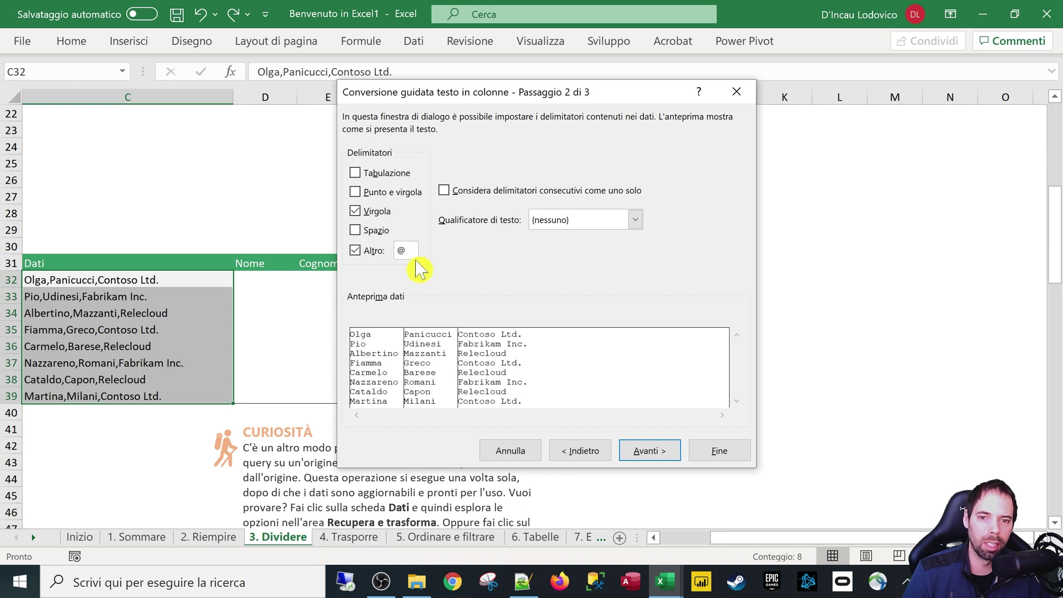
double_click(400, 250)
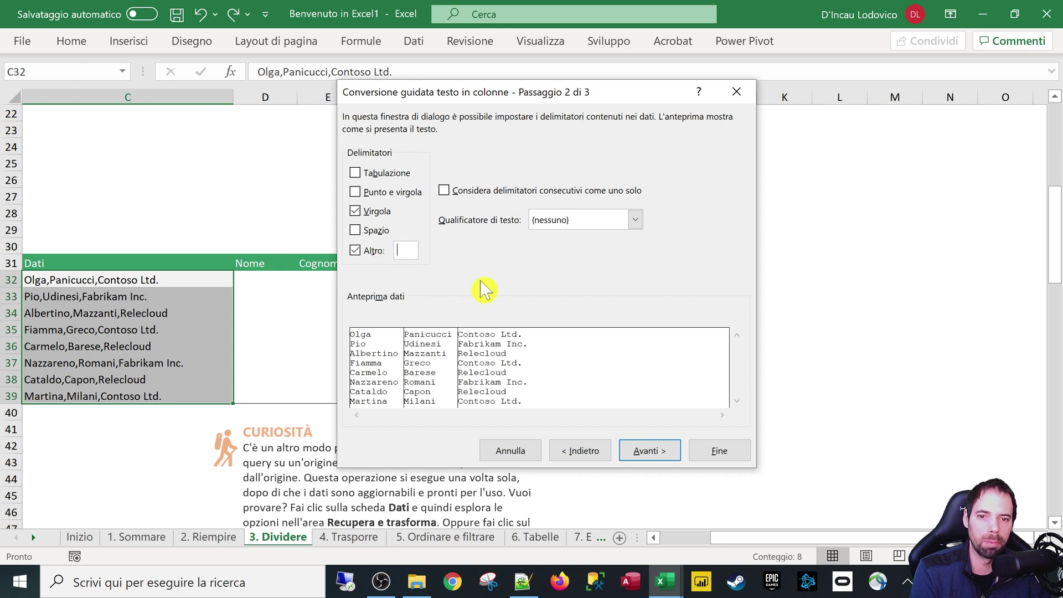
click(375, 251)
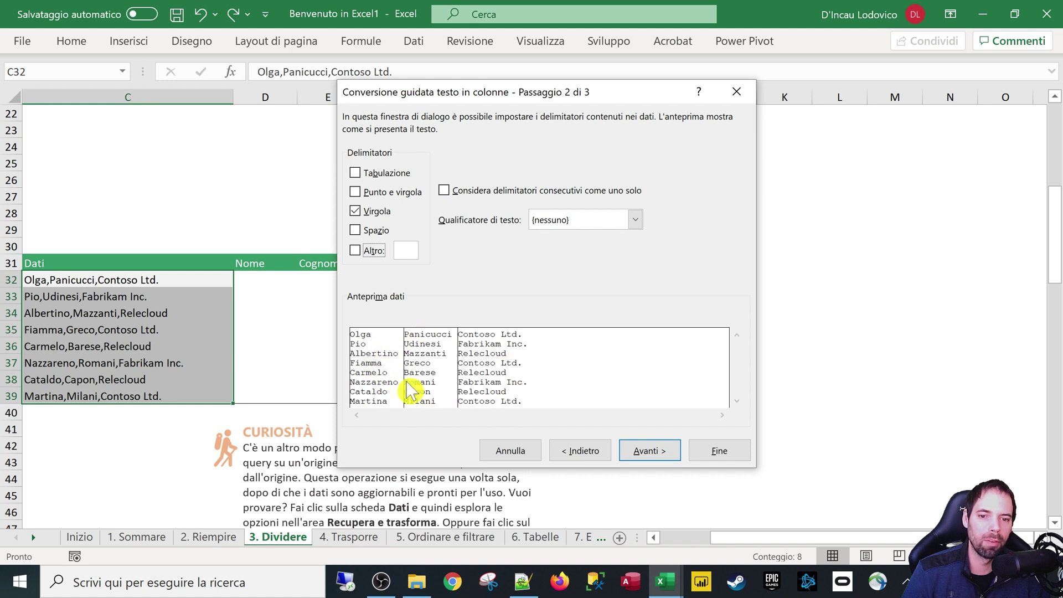
click(647, 455)
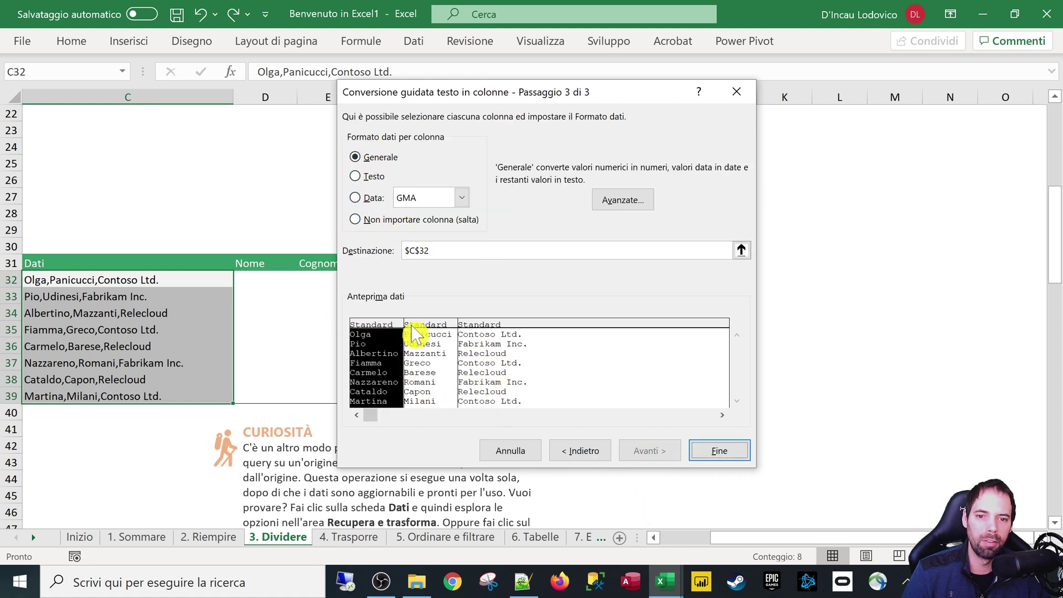
click(423, 335)
click(482, 335)
click(426, 335)
click(391, 332)
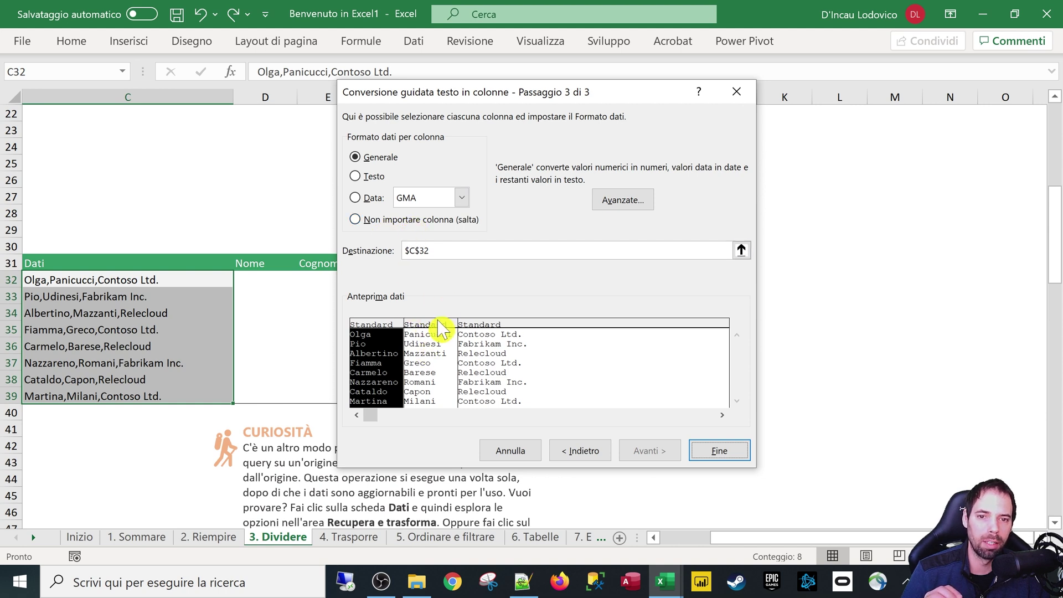
click(406, 219)
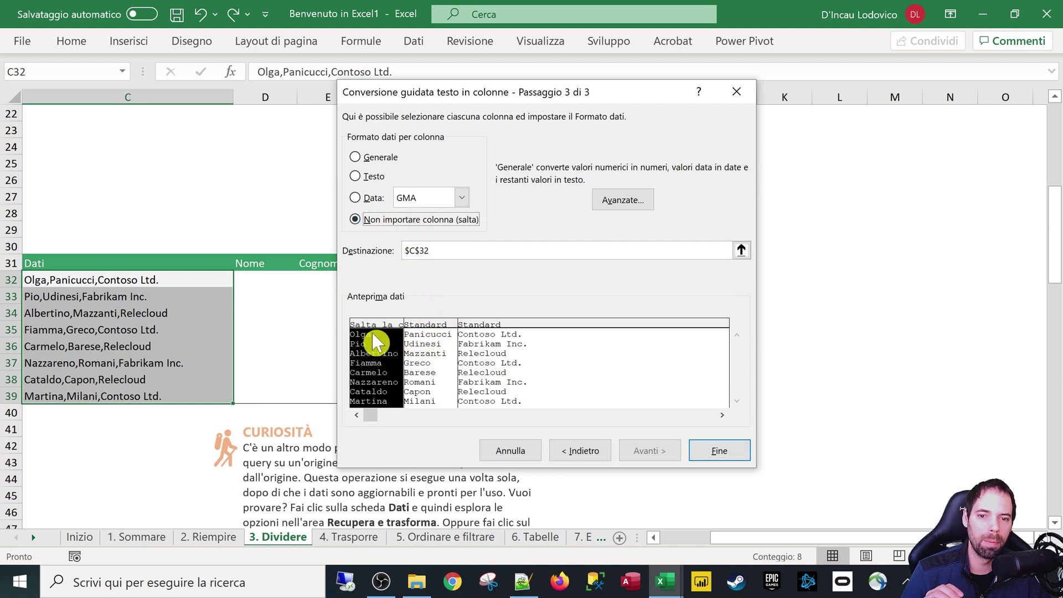
click(422, 335)
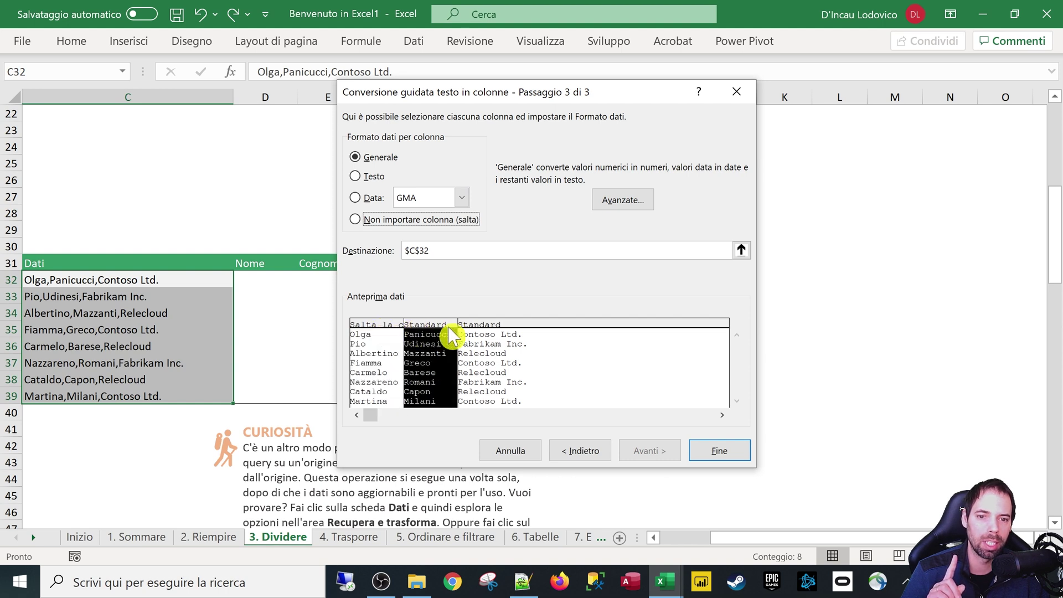
drag(490, 332, 423, 332)
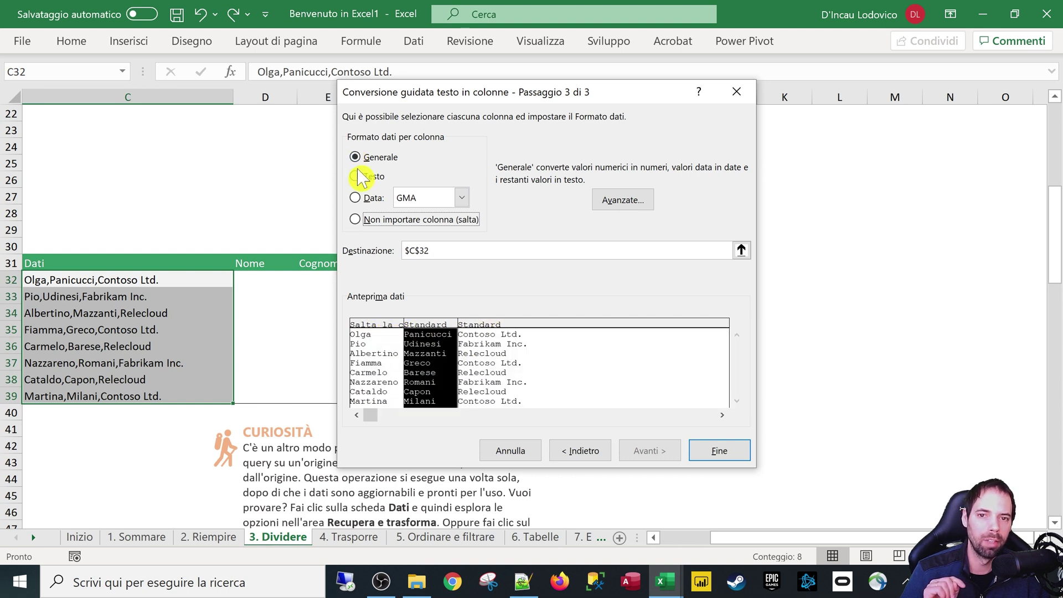
drag(499, 332, 435, 329)
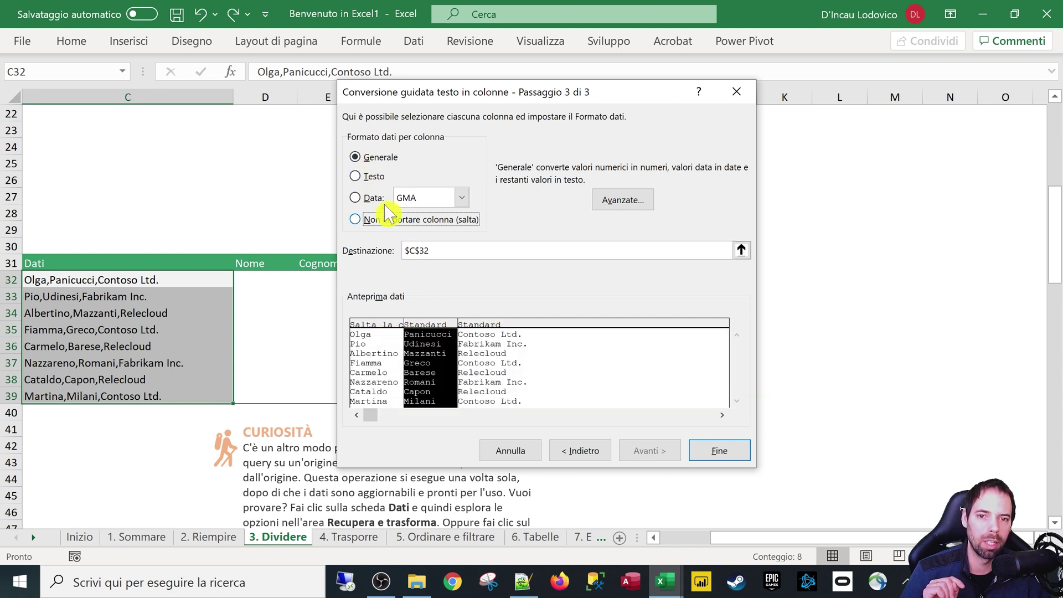
click(378, 328)
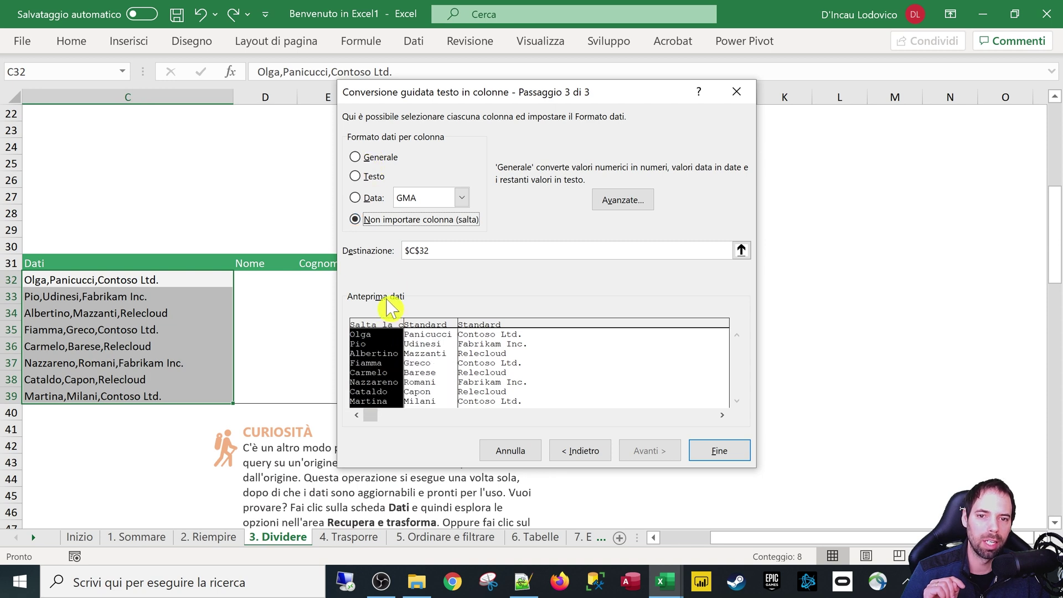
click(368, 157)
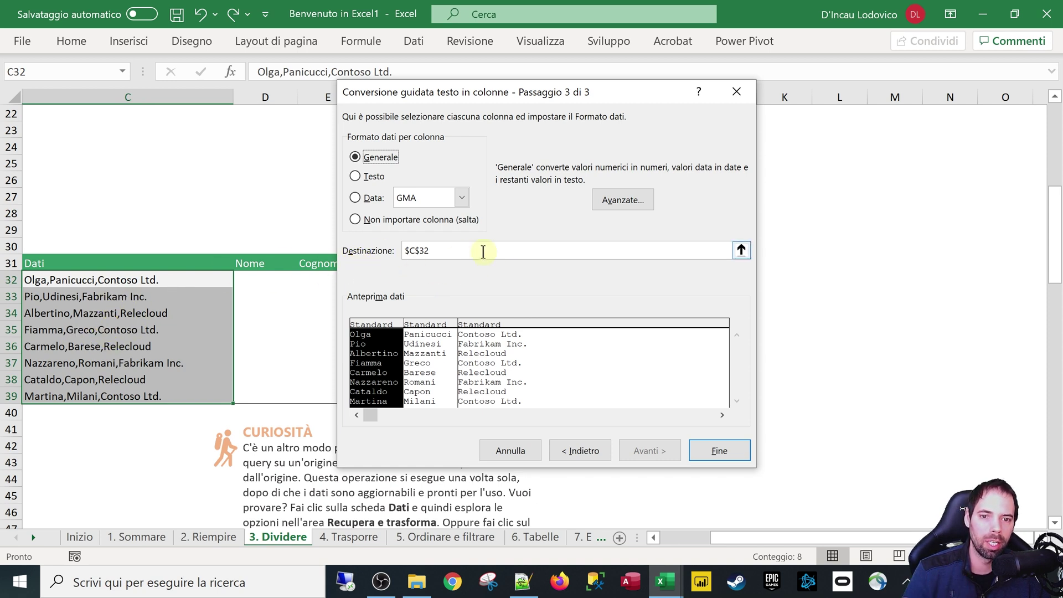
Set the split destination to $D$32 and finish the text-to-columns wizard
click(741, 250)
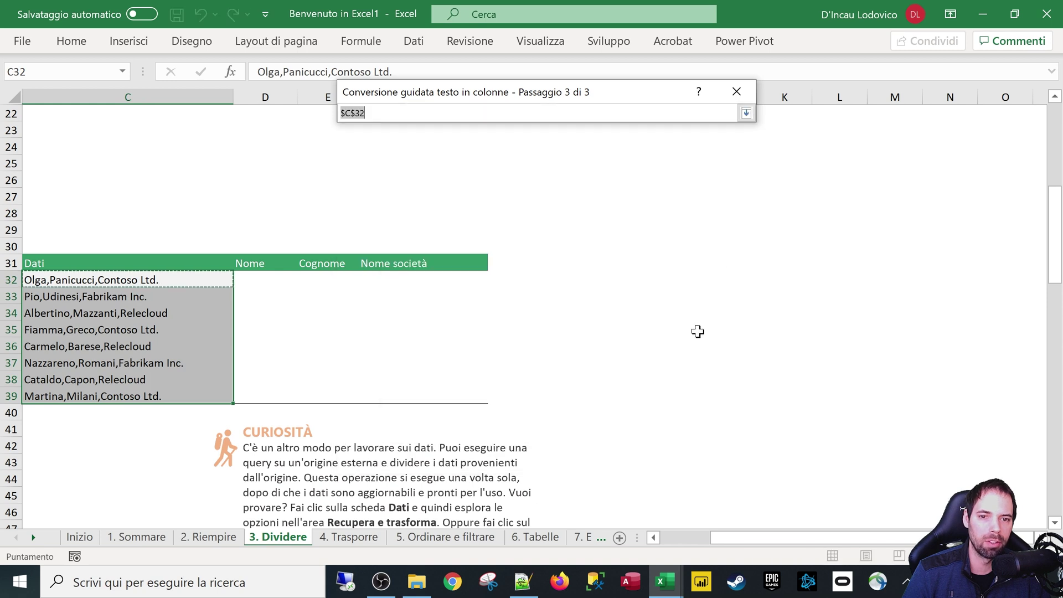
click(255, 280)
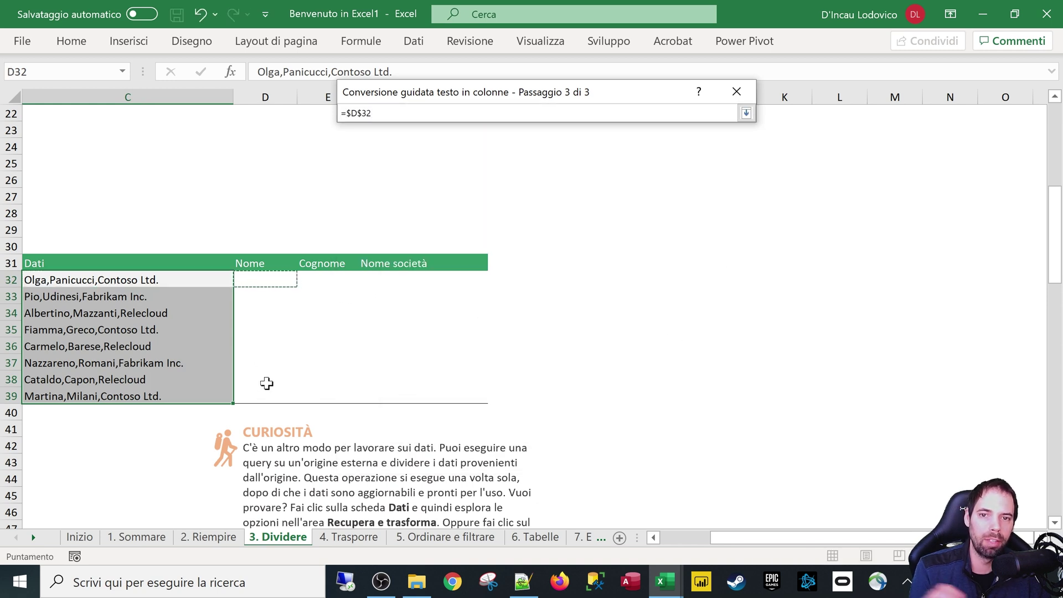
click(746, 113)
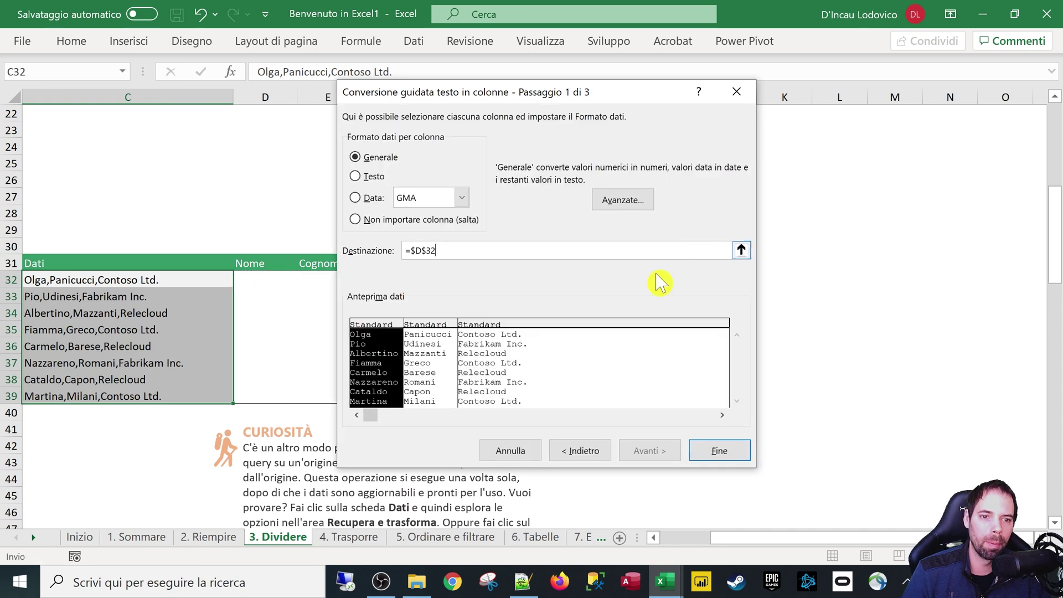
click(720, 451)
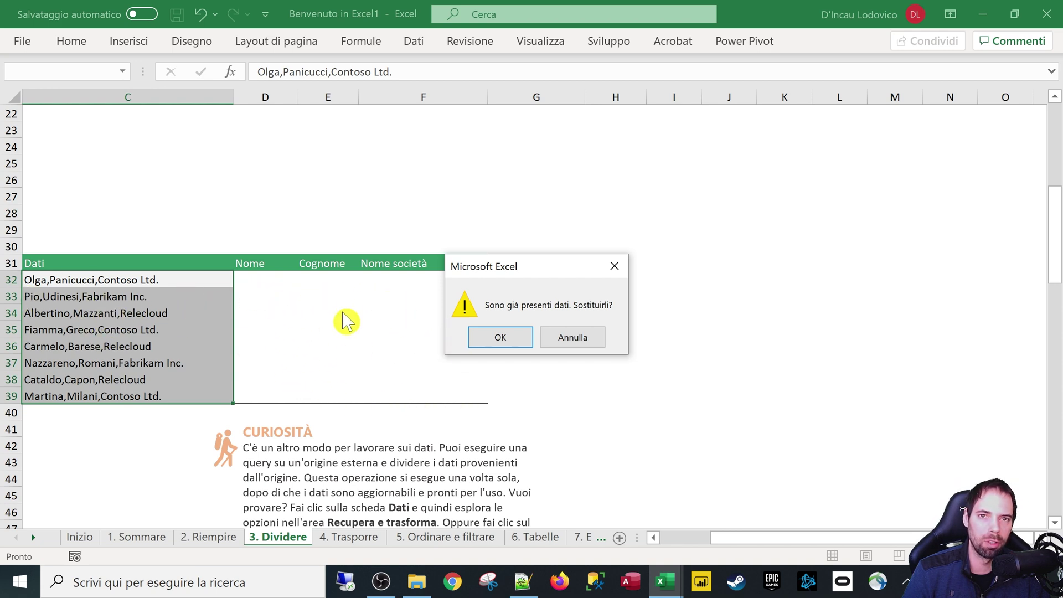
Confirm replacing existing data, then compare the split results in D32:F39 with the originals in C32:C39
click(500, 337)
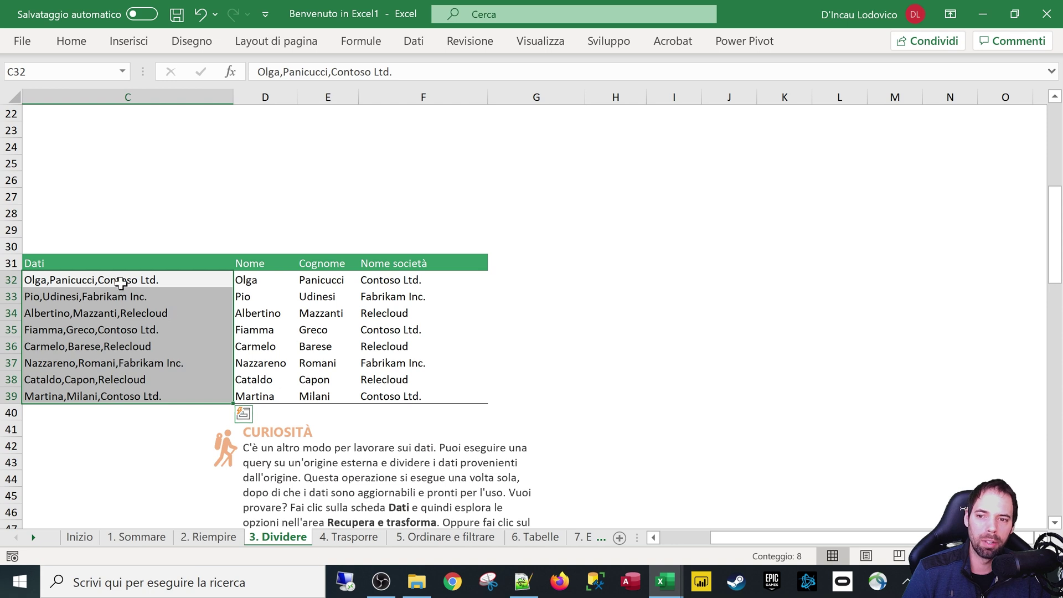
drag(121, 283, 119, 394)
drag(263, 279, 416, 400)
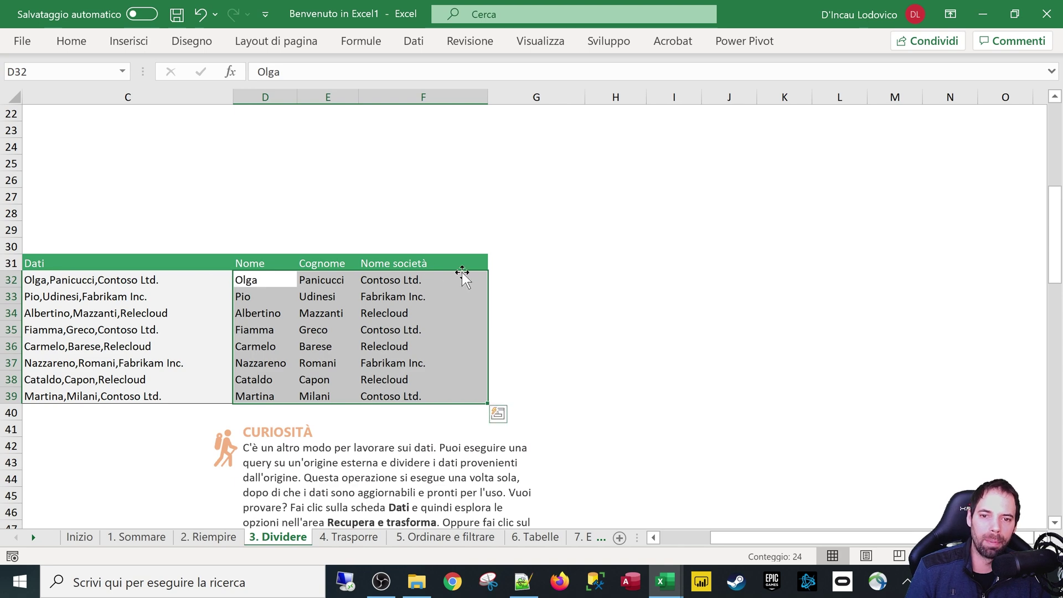
scroll(388, 261, up, 3)
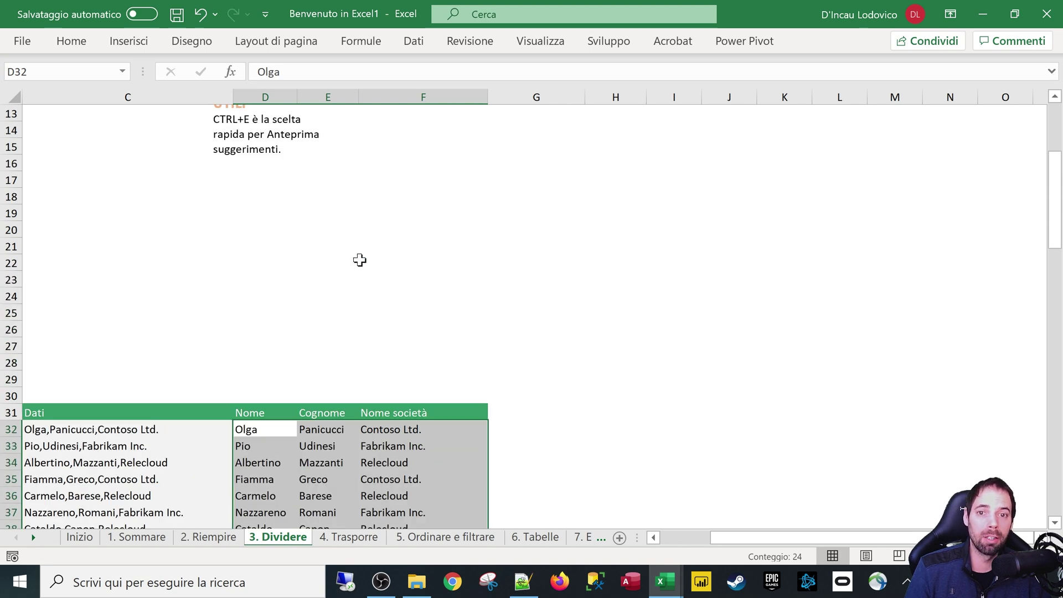
scroll(332, 255, up, 3)
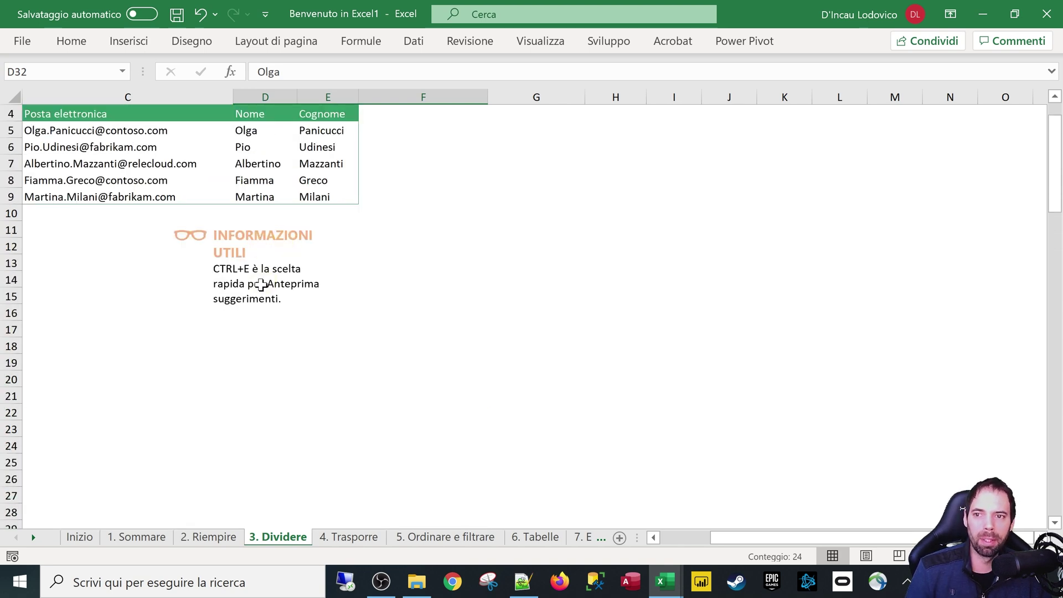
scroll(257, 277, down, 3)
scroll(254, 268, down, 2)
click(241, 332)
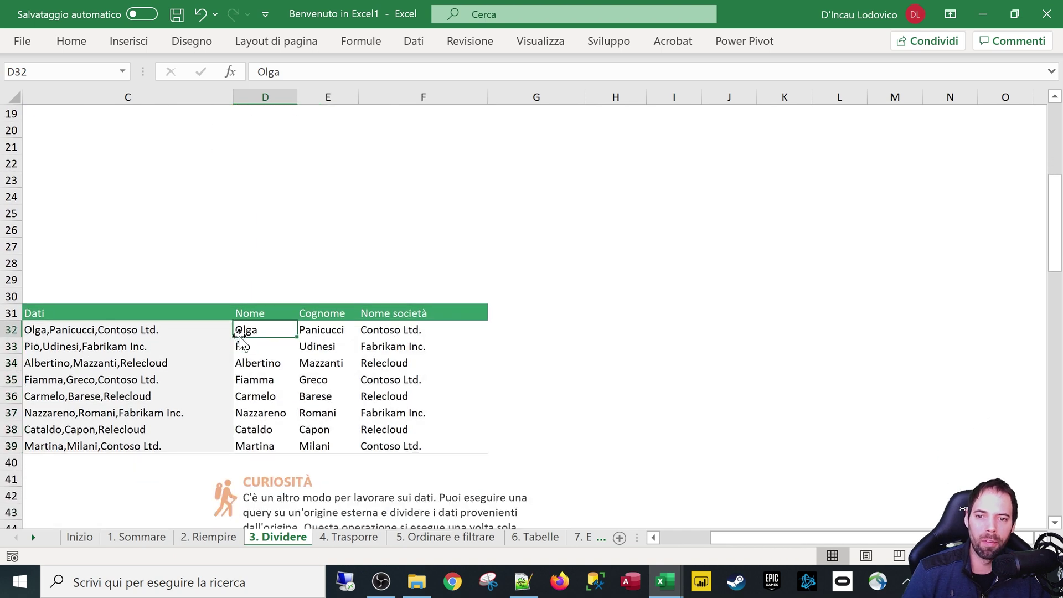
drag(135, 330, 102, 446)
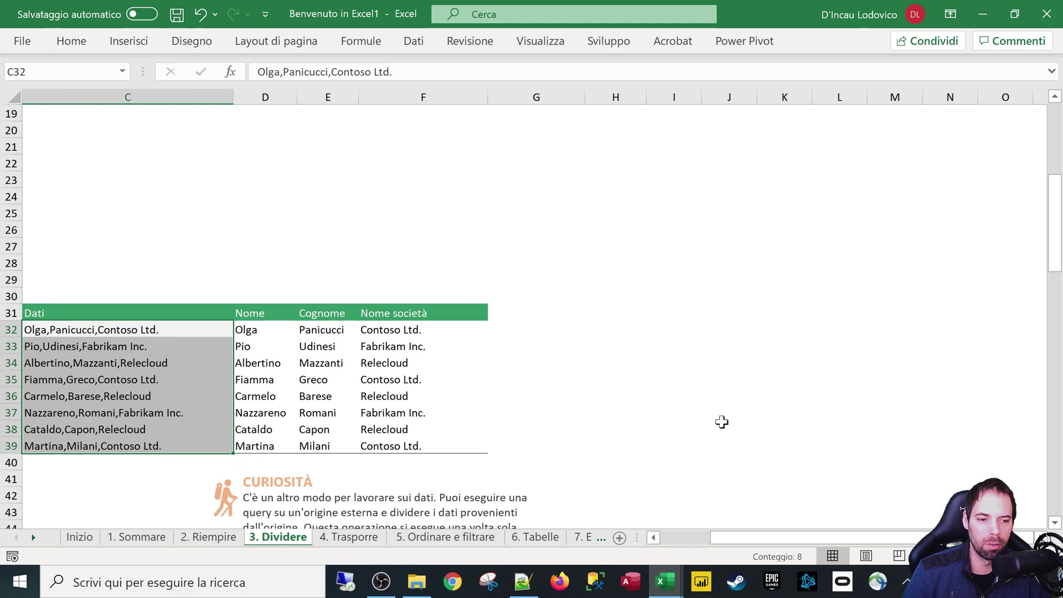
drag(746, 540, 738, 540)
Scroll to the 'Dividere una colonna con formule' section and select cell C52
scroll(842, 358, down, 3)
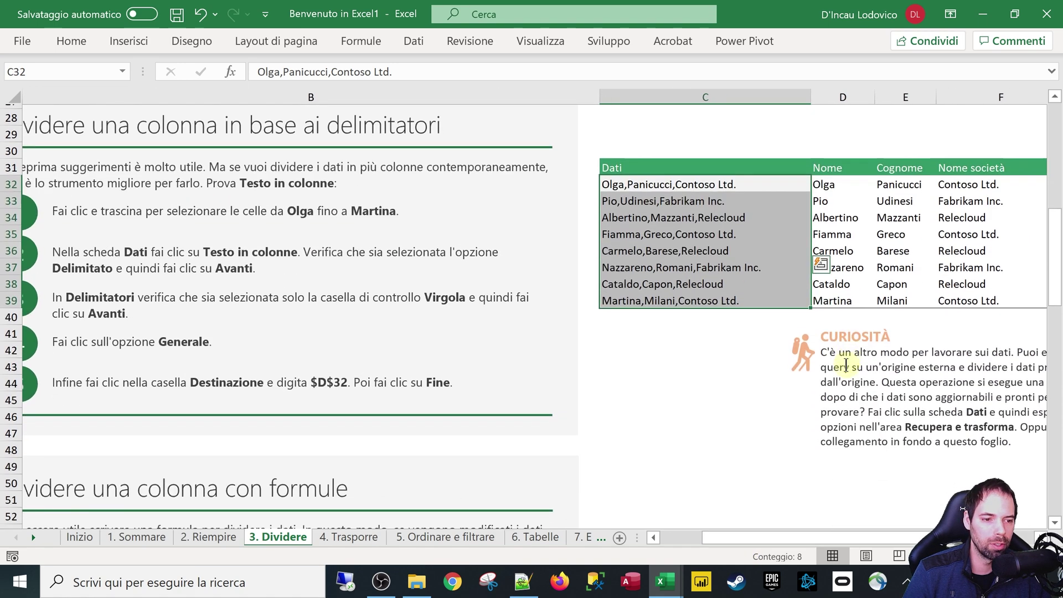
scroll(842, 357, down, 2)
scroll(842, 358, down, 3)
scroll(827, 354, down, 1)
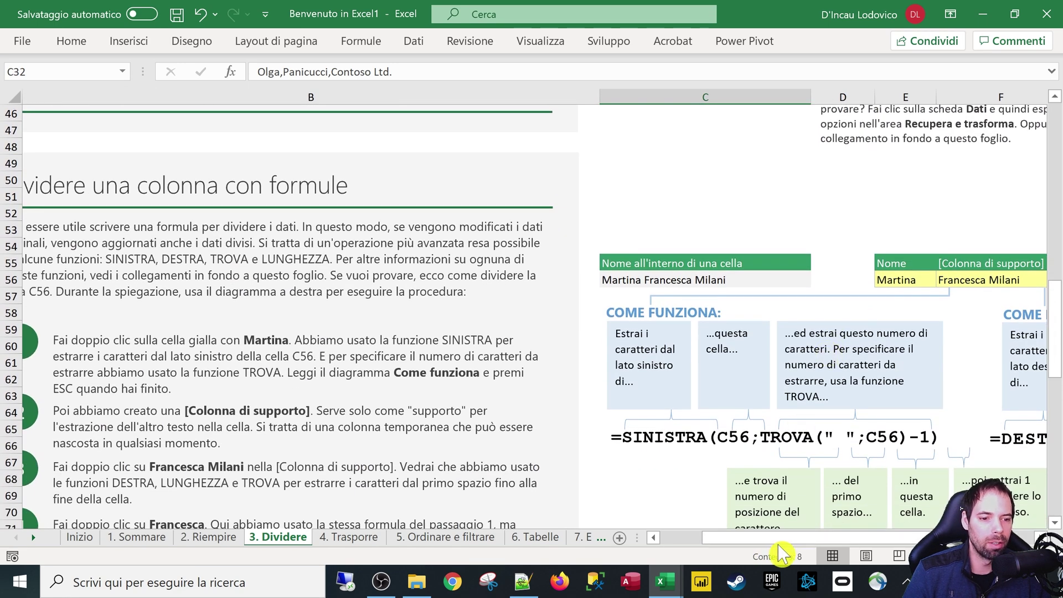
scroll(804, 540, right, 3)
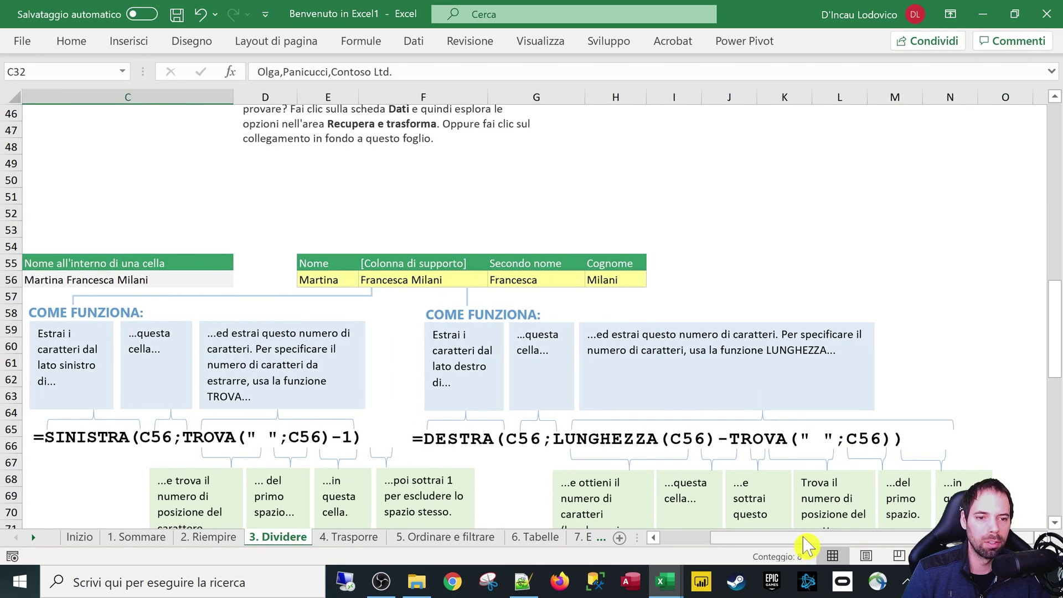
scroll(127, 388, down, 4)
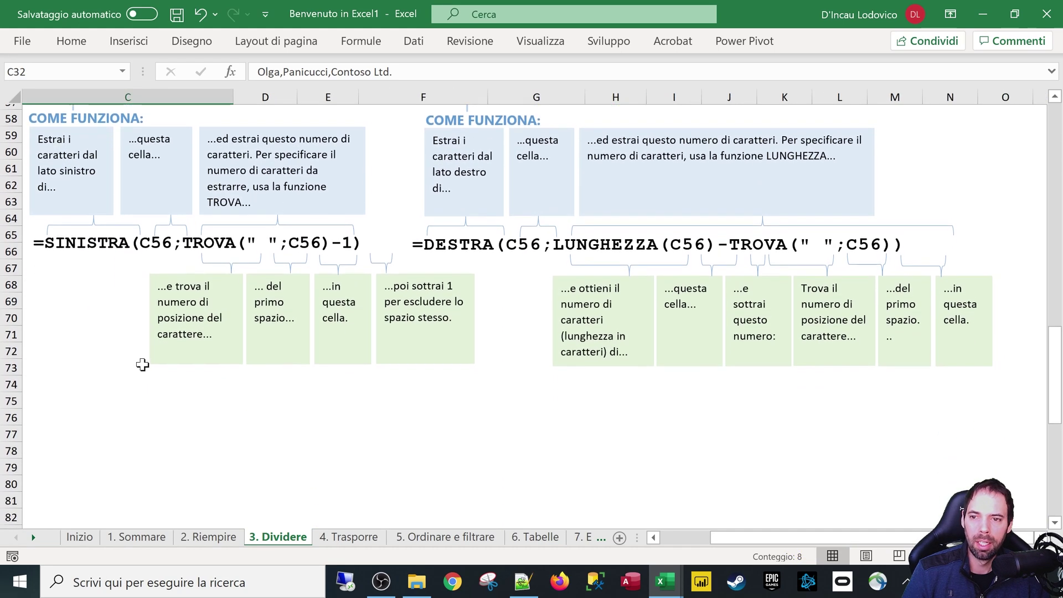
scroll(142, 362, up, 1)
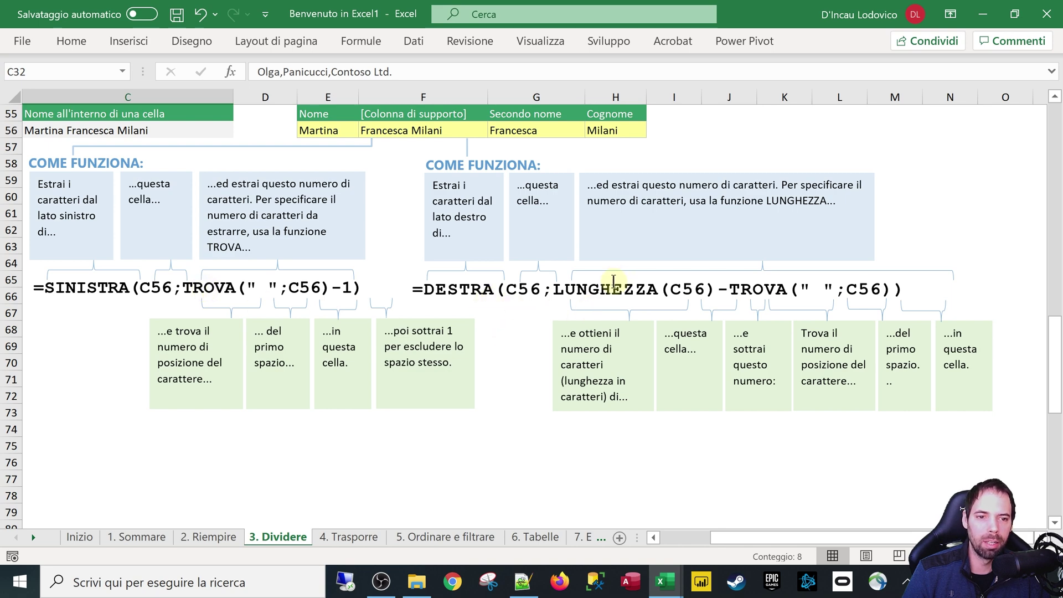
scroll(117, 313, up, 1)
scroll(139, 318, up, 1)
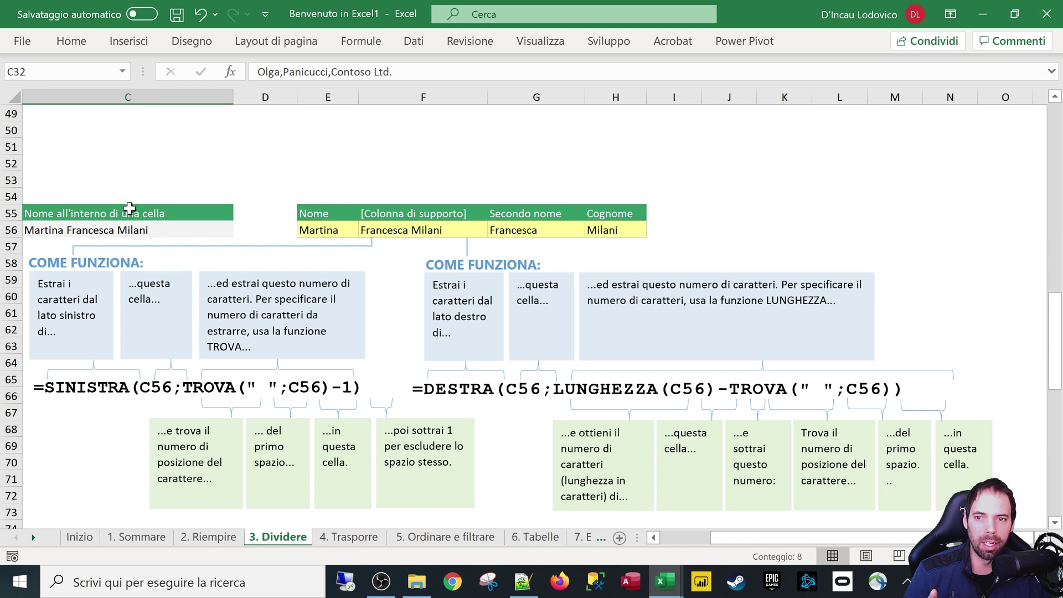
click(78, 165)
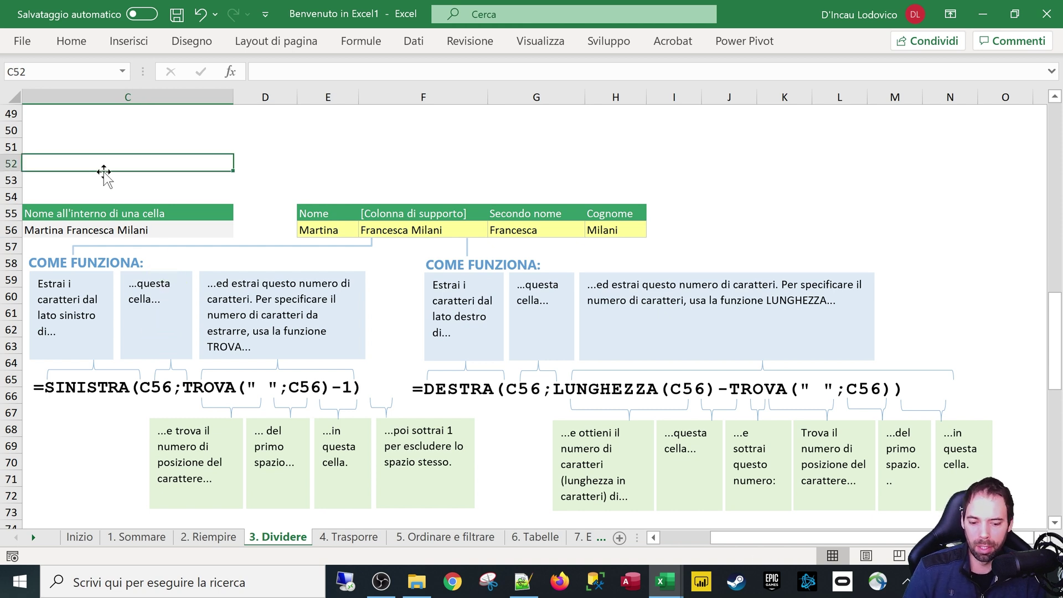
text(=sinistra)
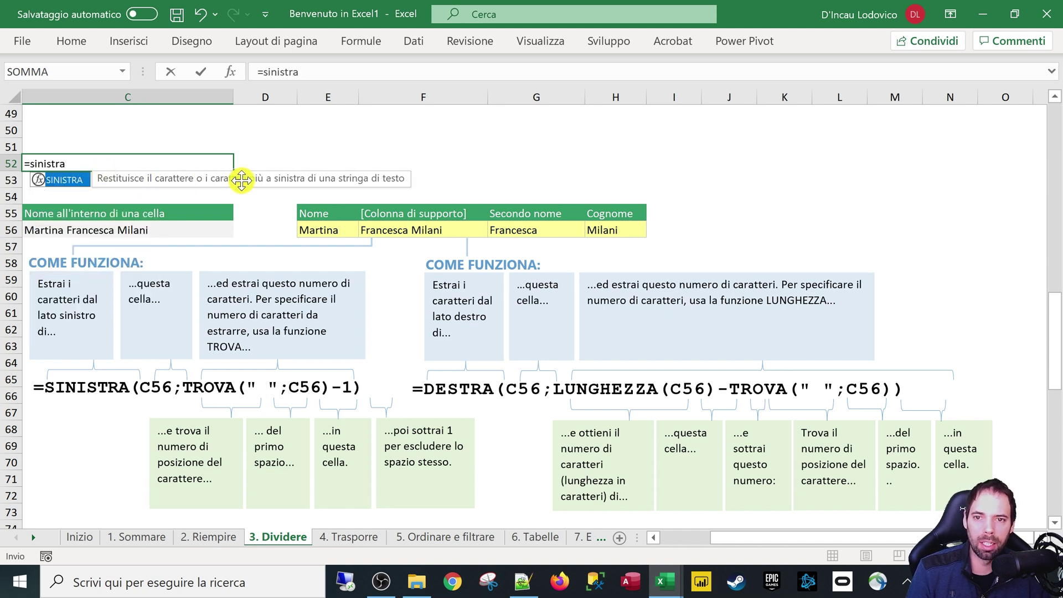
key(Tab)
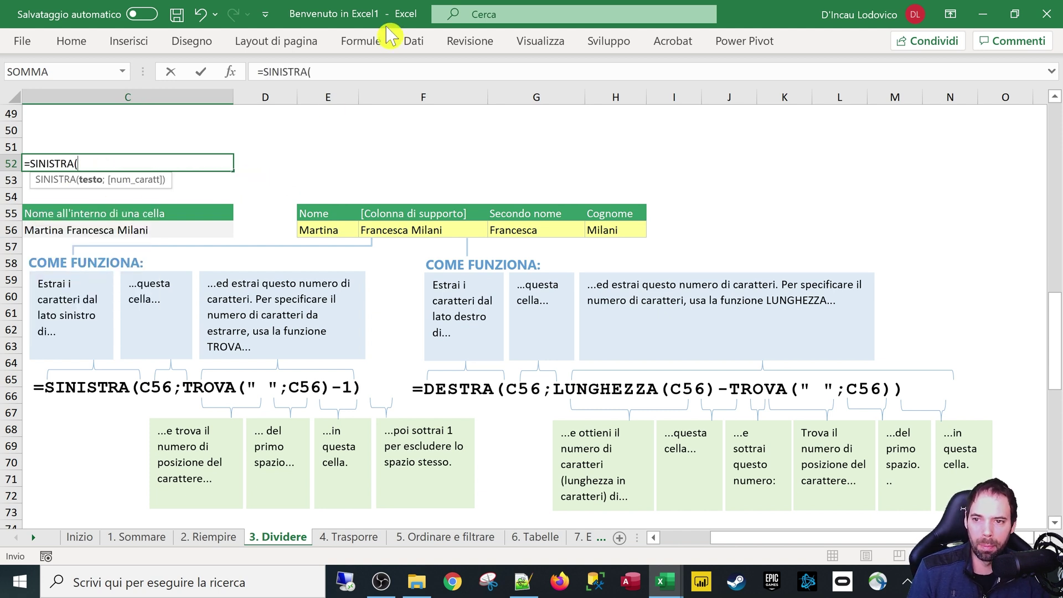
click(83, 229)
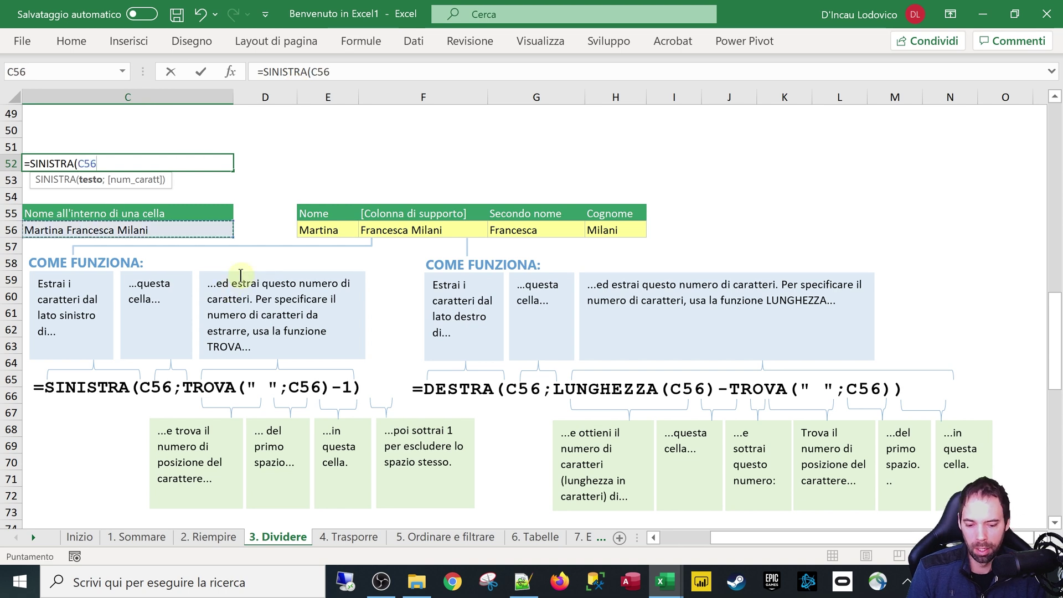
text(;10)
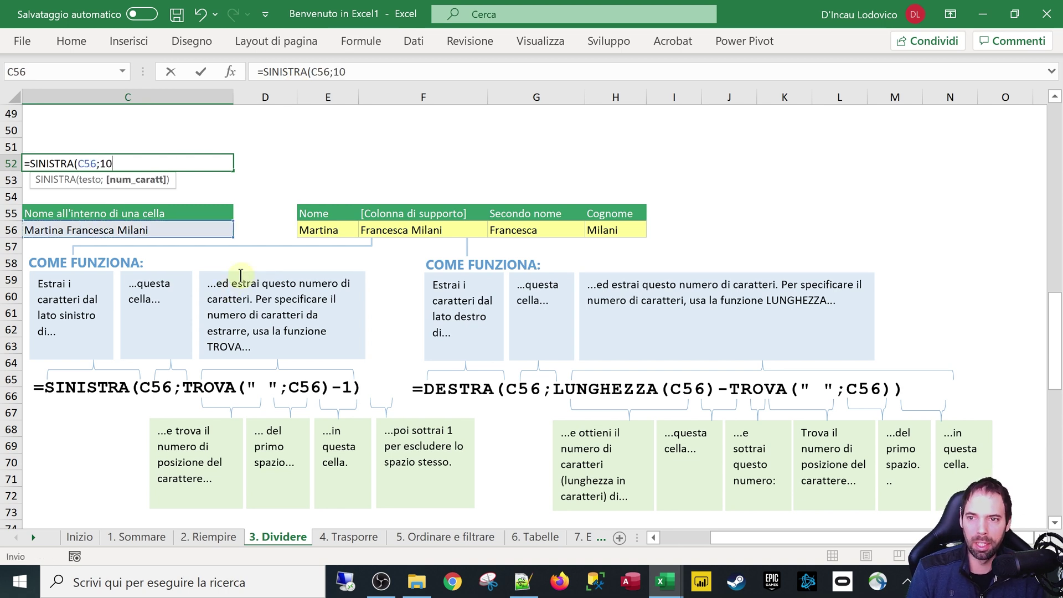
text())
key(Return)
Review the SINISTRA formula in C52 without changing it, then reselect the cell
key(Up)
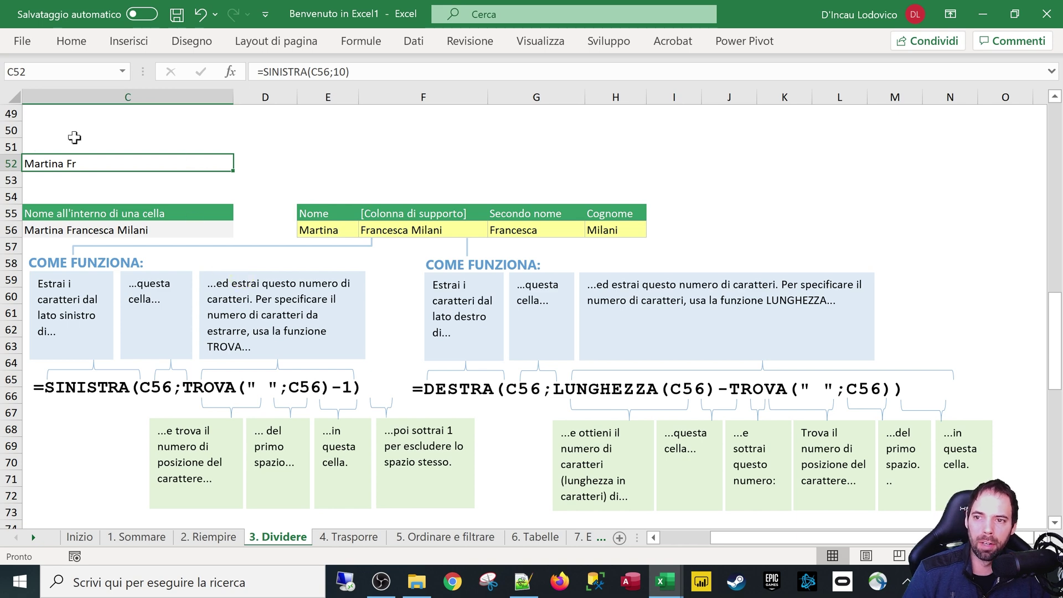
key(F2)
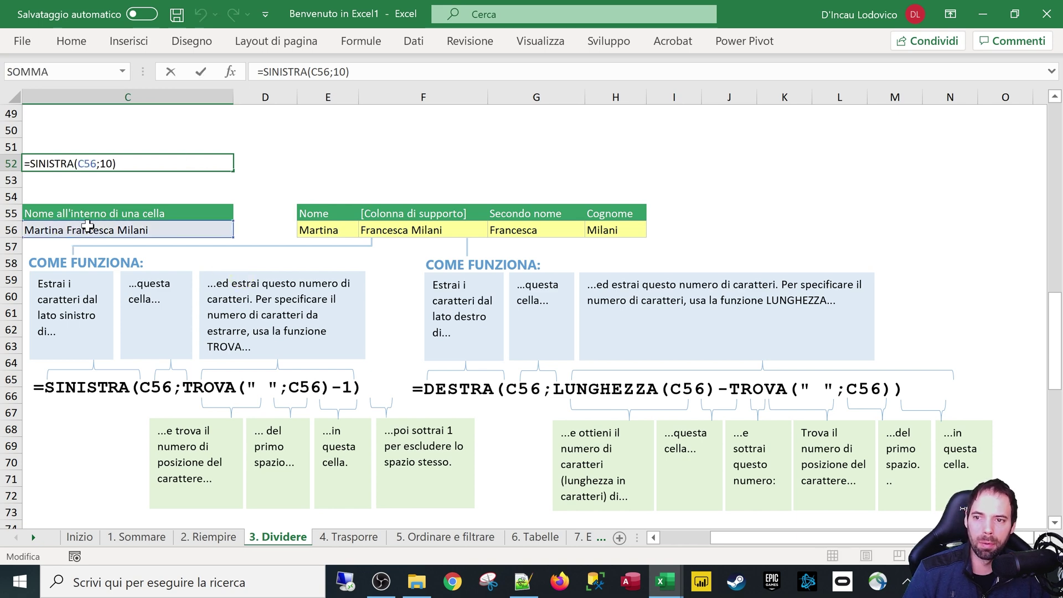
key(Escape)
ctrl+scroll(111, 233, up, 2)
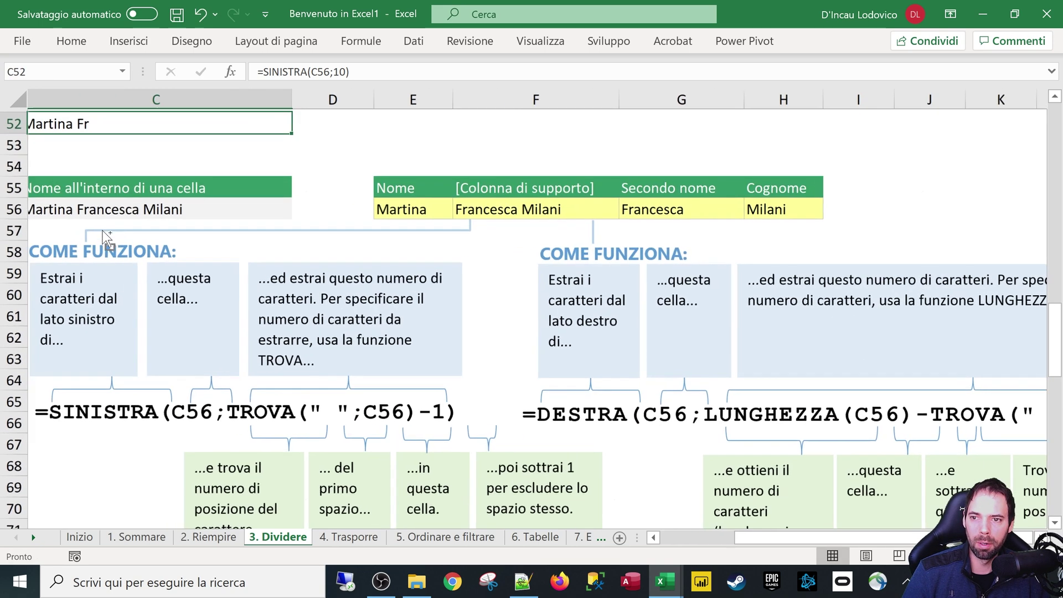
scroll(136, 250, up, 1)
click(293, 72)
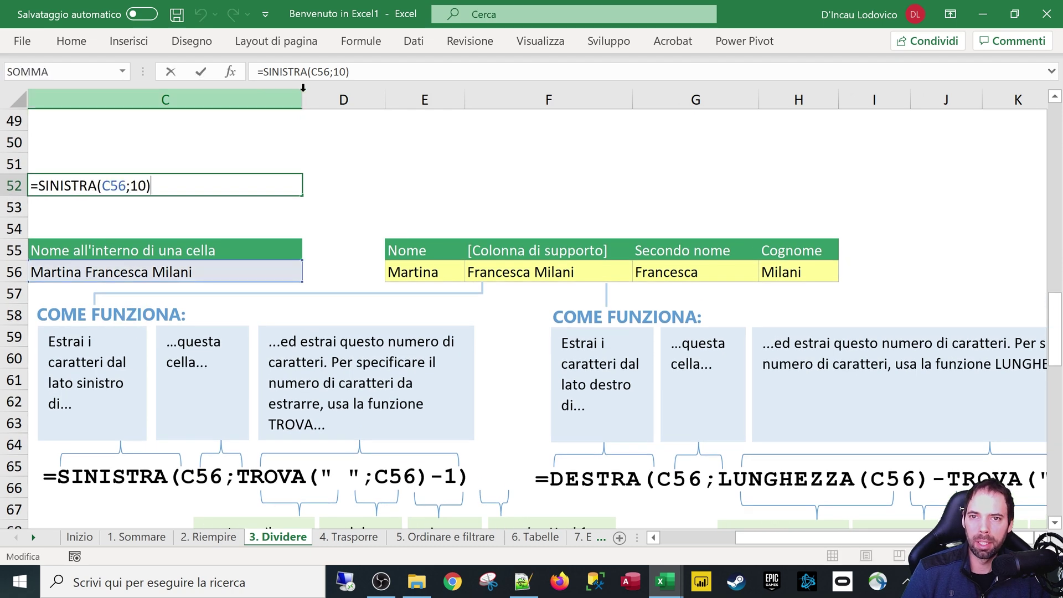
key(Escape)
Replace SINISTRA with DESTRA in C52's formula so it shows 'sca Milani'
double_click(292, 72)
text(des)
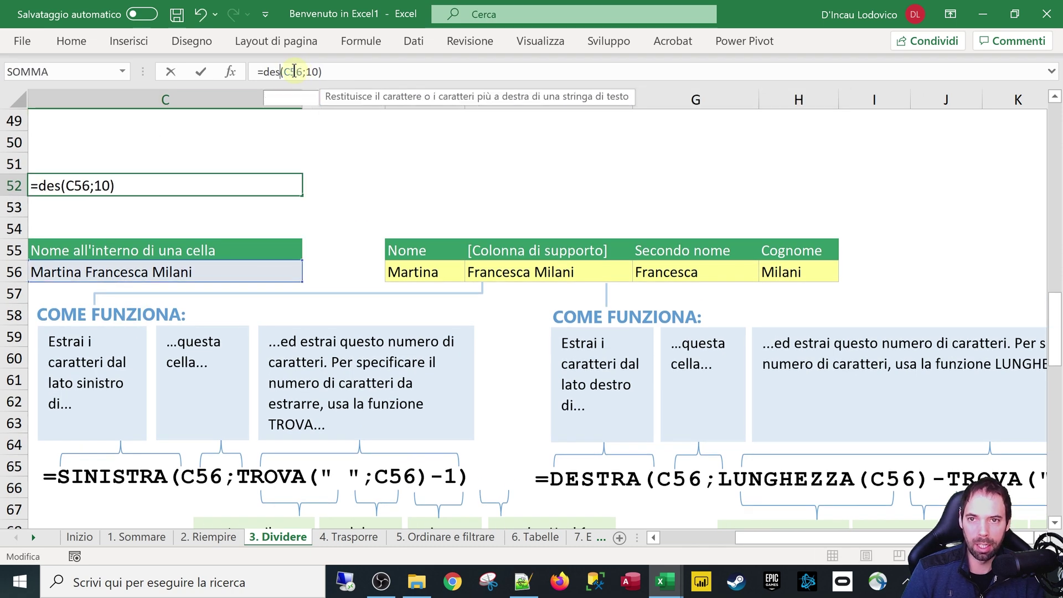
text(tra)
key(Return)
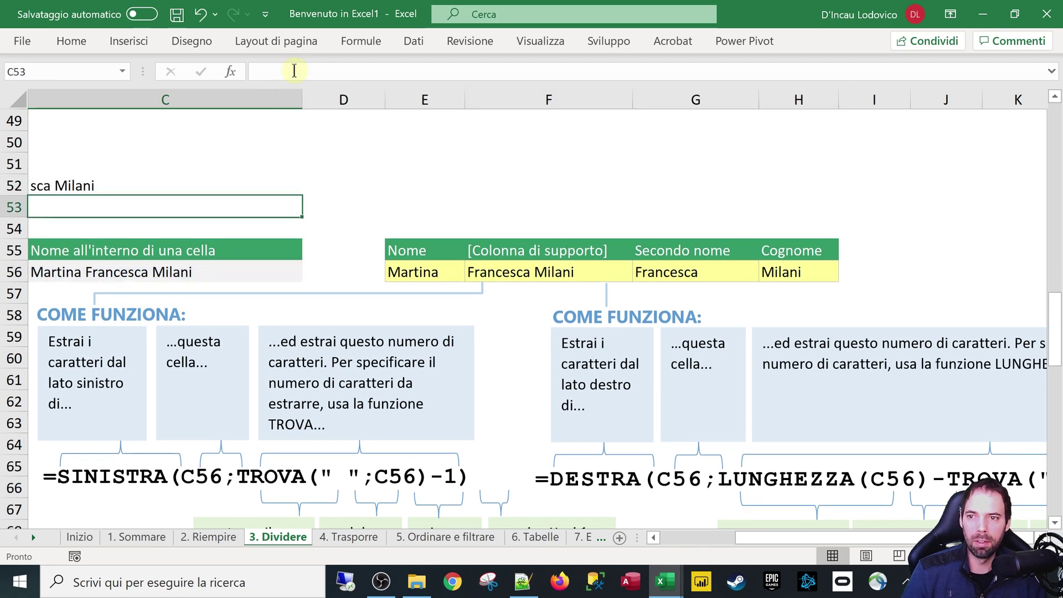
key(Up)
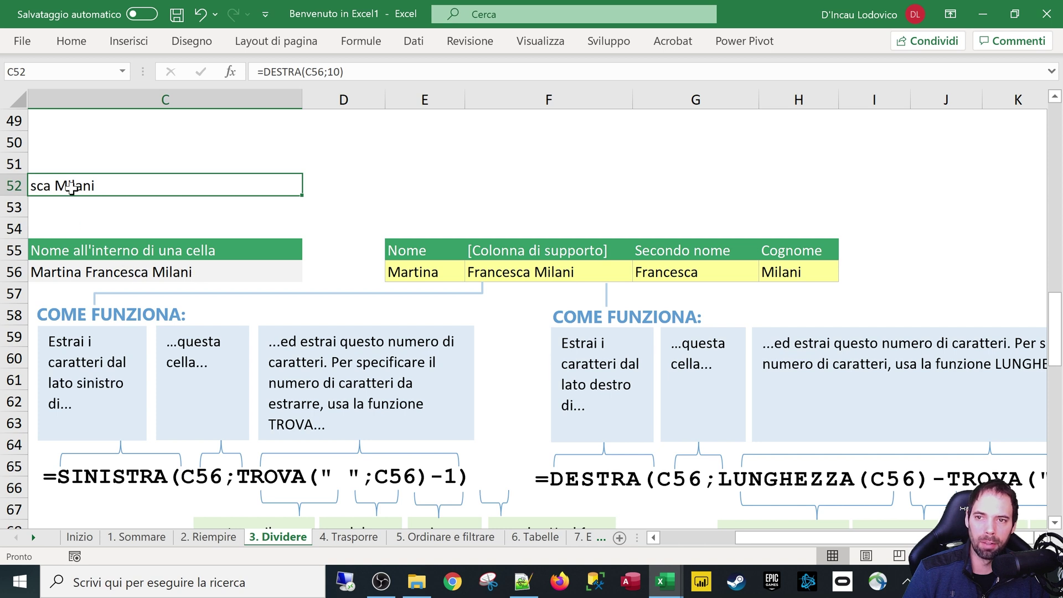
click(269, 72)
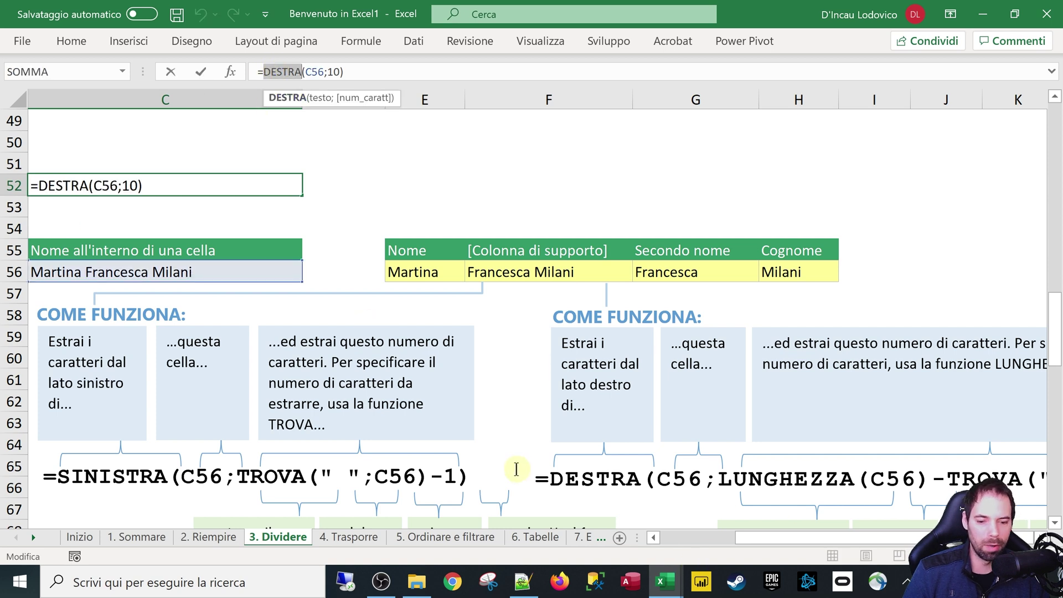
Rewrite C52 as =STRINGA.ESTRAI(C56;3;10), returning 'rtina Fran'
text(stringa)
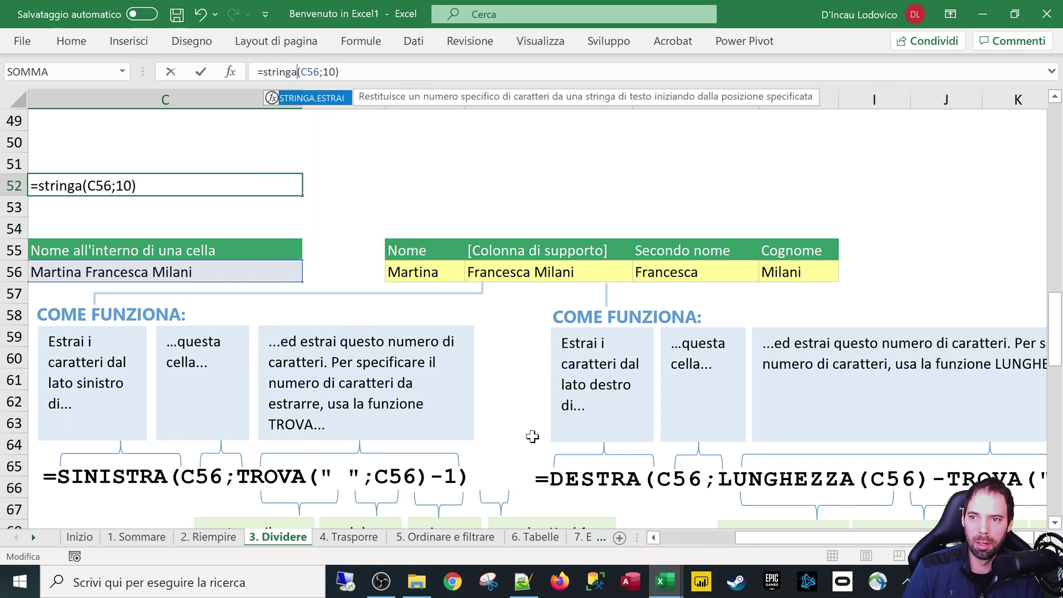
text(.estra)
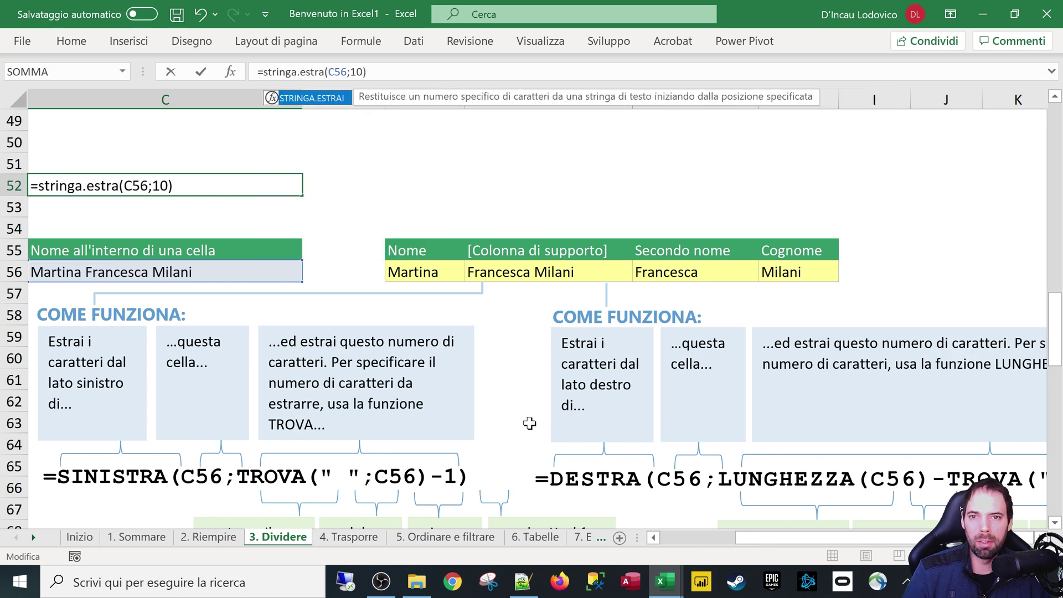
click(151, 187)
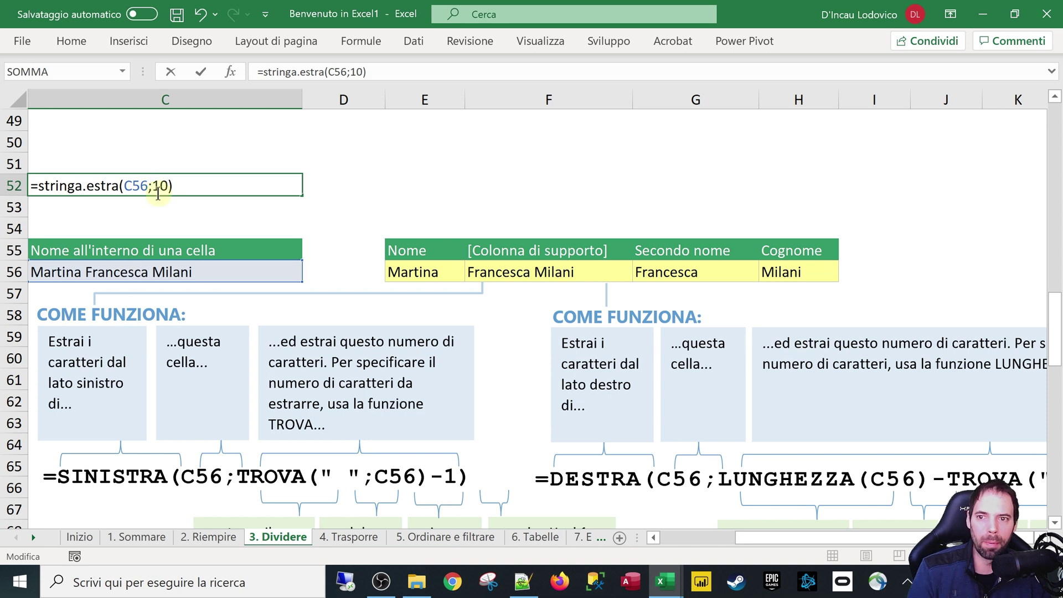
key(BackSpace)
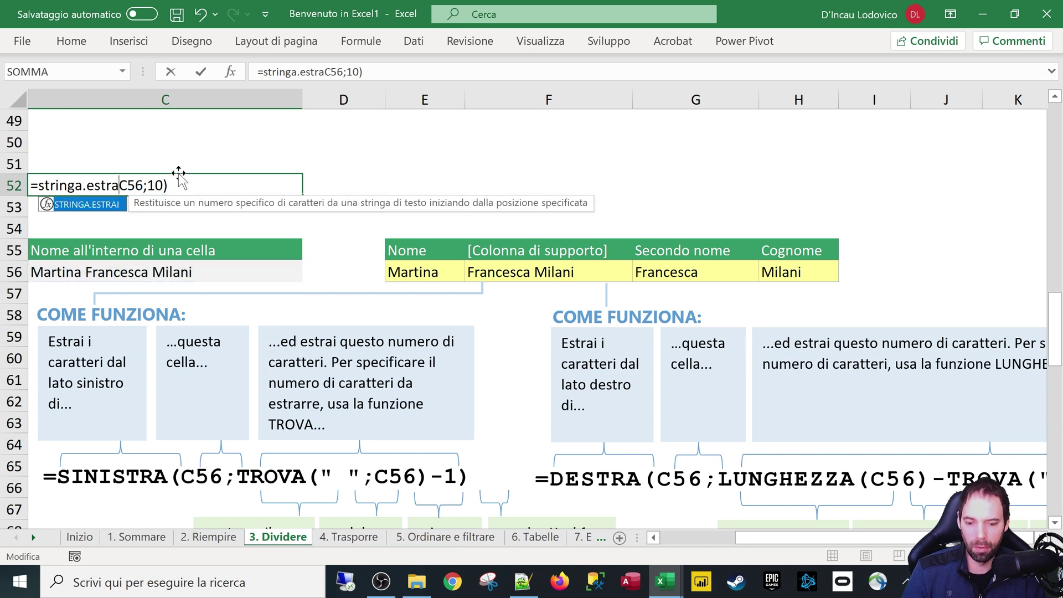
text(()
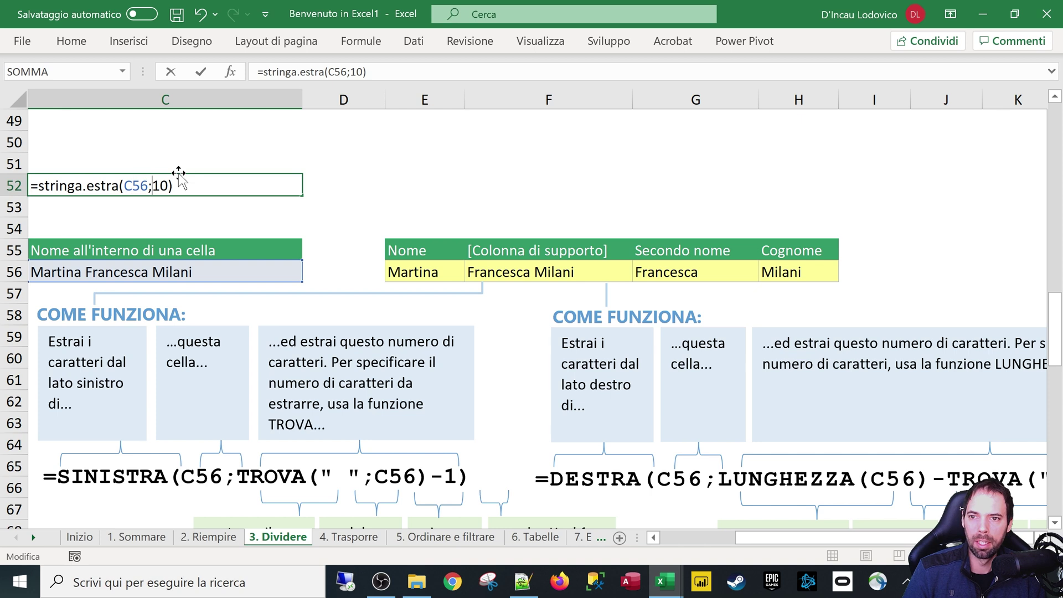
key(BackSpace)
key(BackSpace)
key(BackSpace)
key(BackSpace)
key(BackSpace)
key(BackSpace)
key(BackSpace)
key(BackSpace)
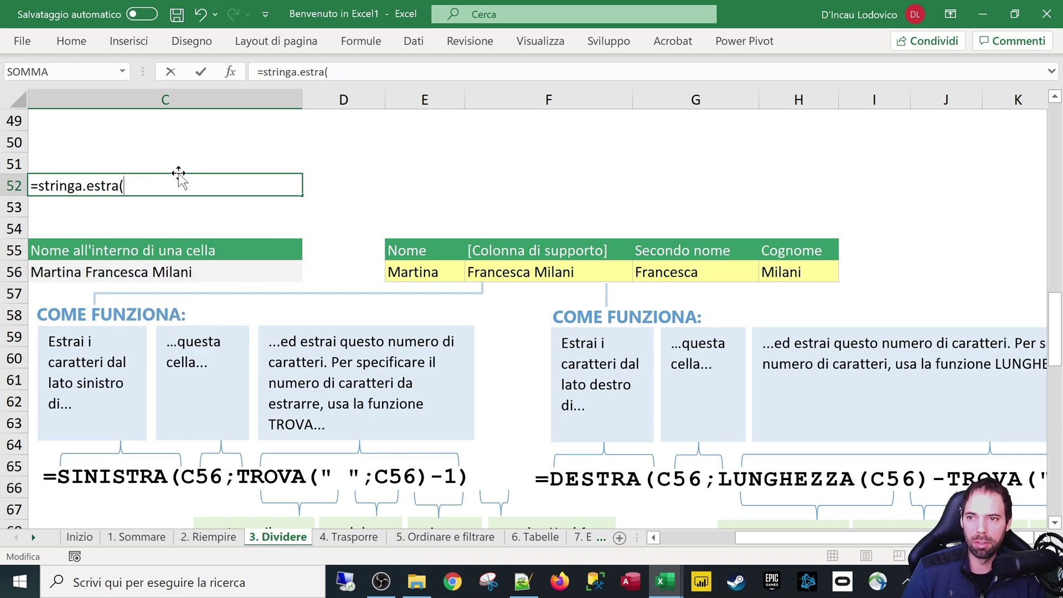
key(BackSpace)
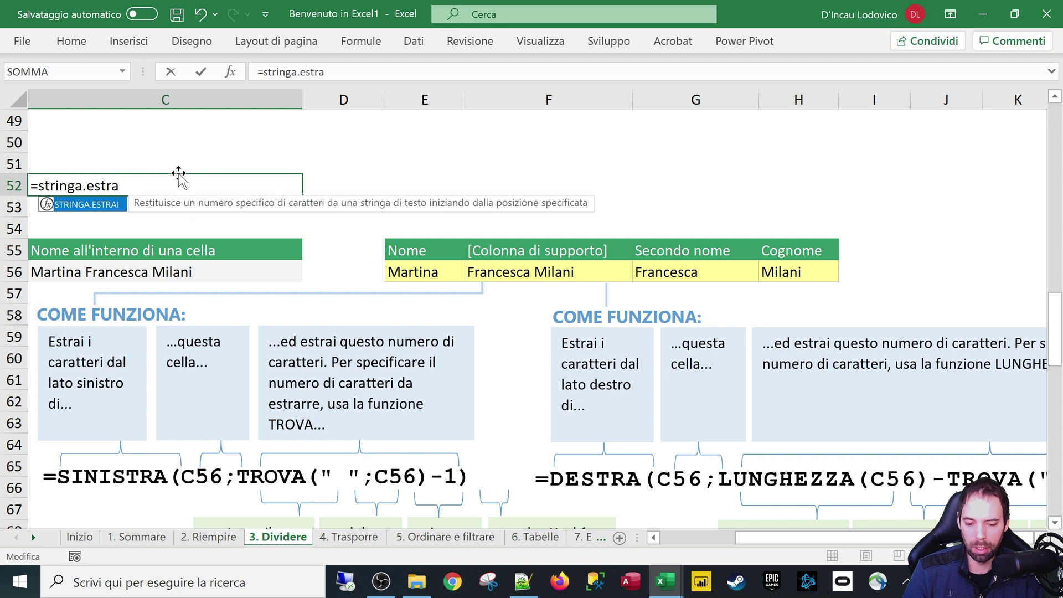
text(()
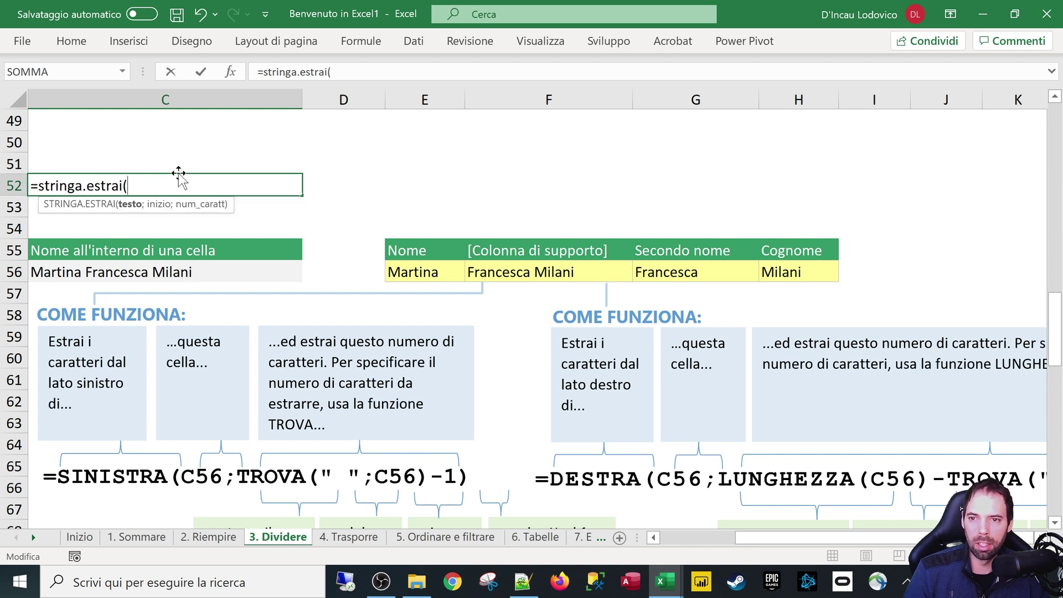
click(173, 267)
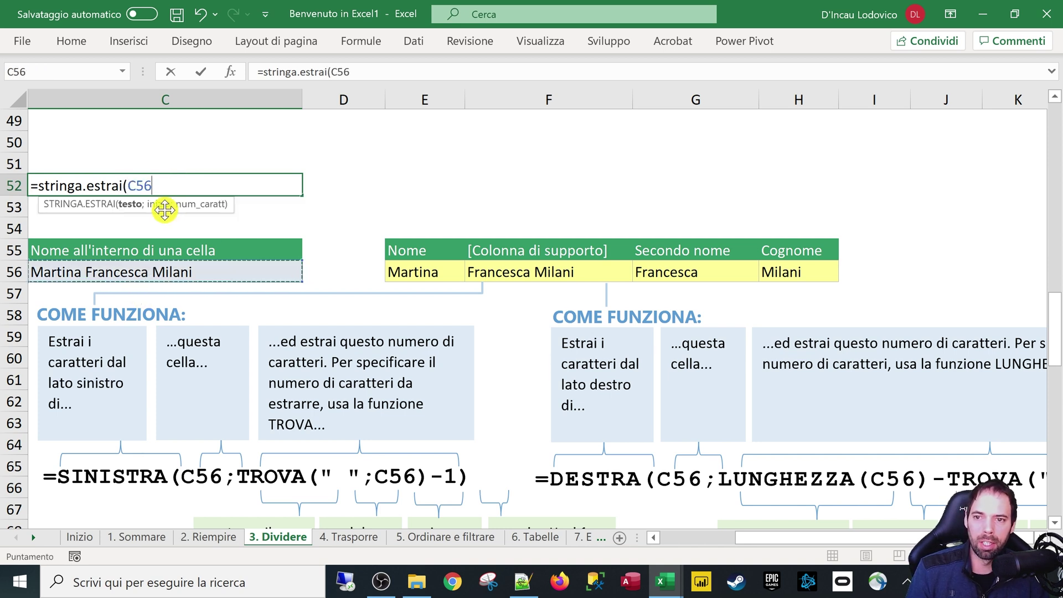
text(;3)
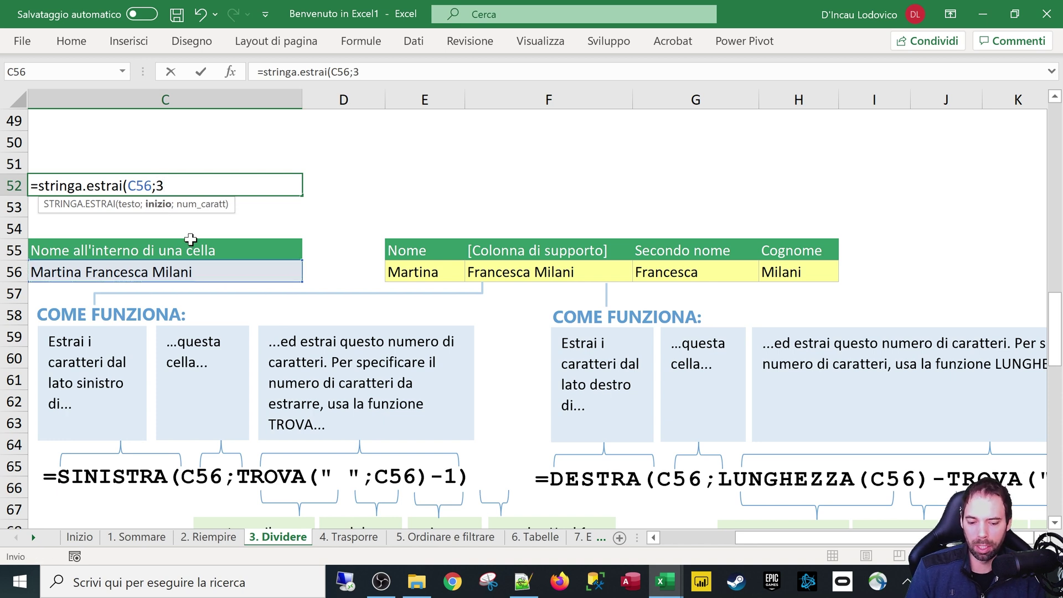
text(;10)
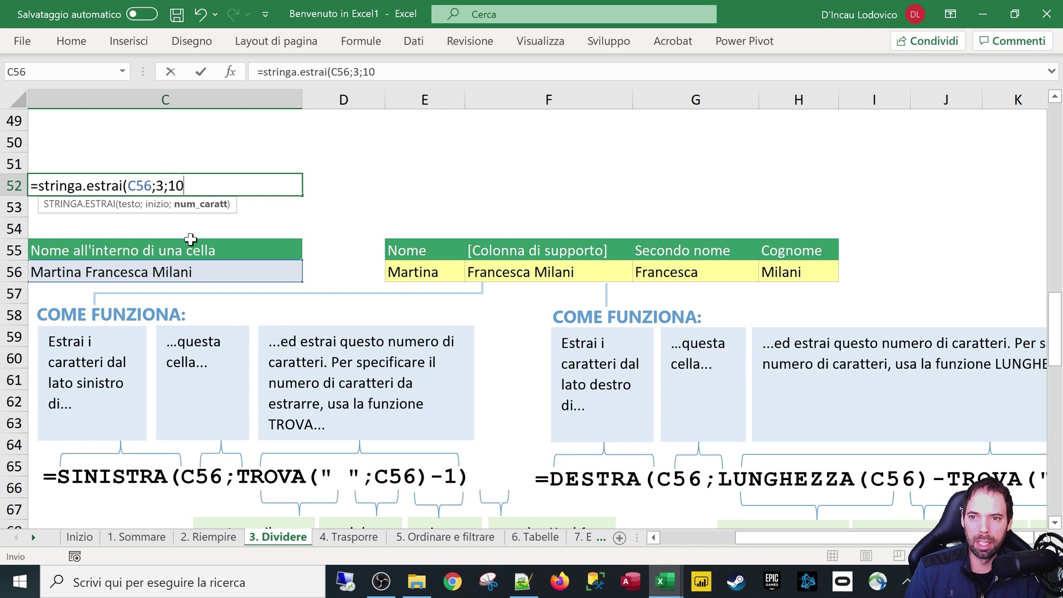
text())
key(Return)
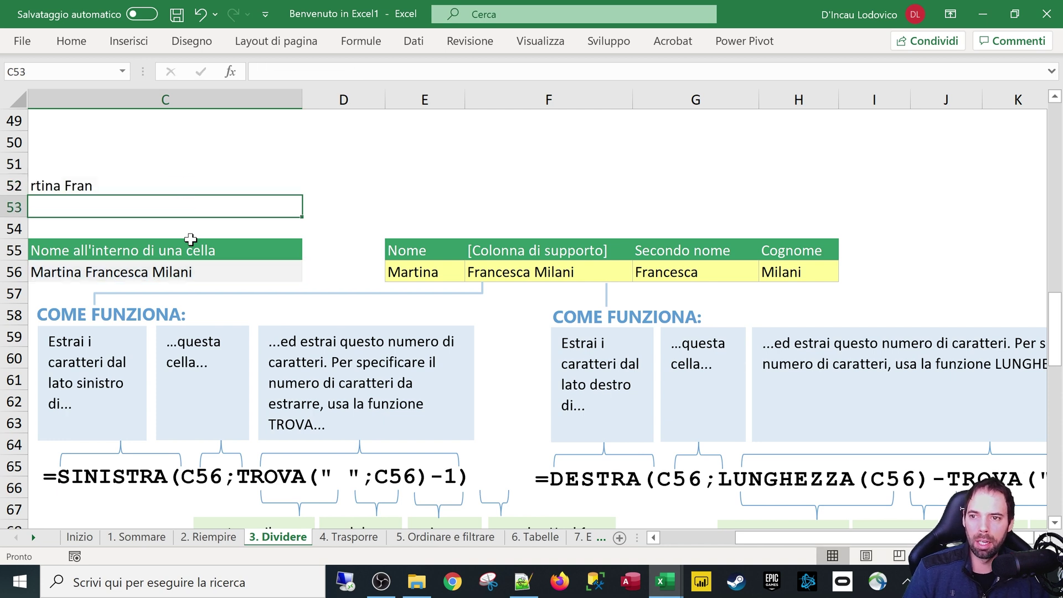
click(51, 187)
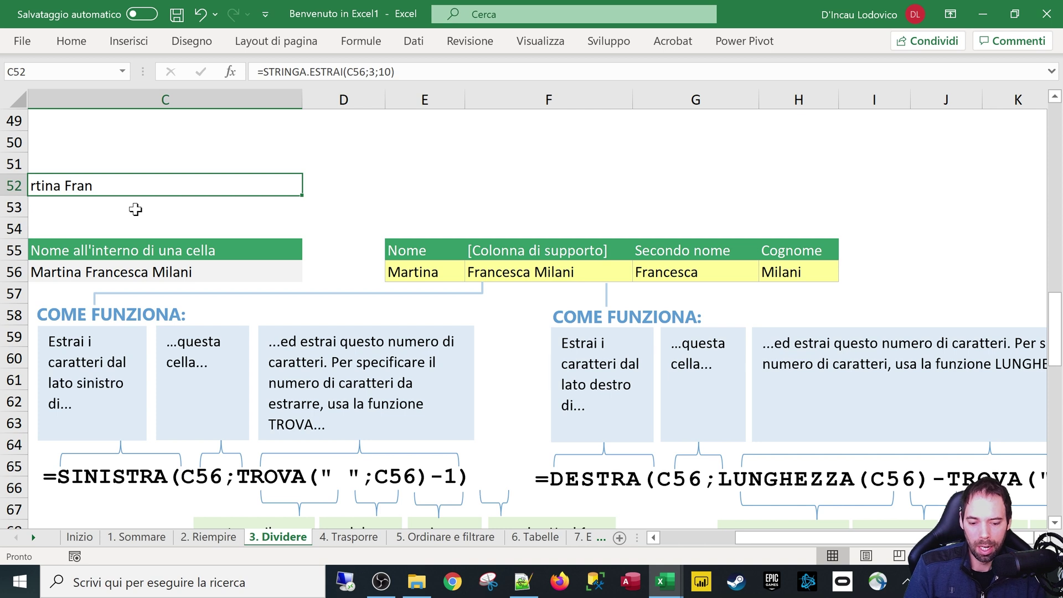
Replace C52's content with =LUNGHEZZA(C56), which returns 24
double_click(245, 176)
key(Escape)
text(Lunghezza)
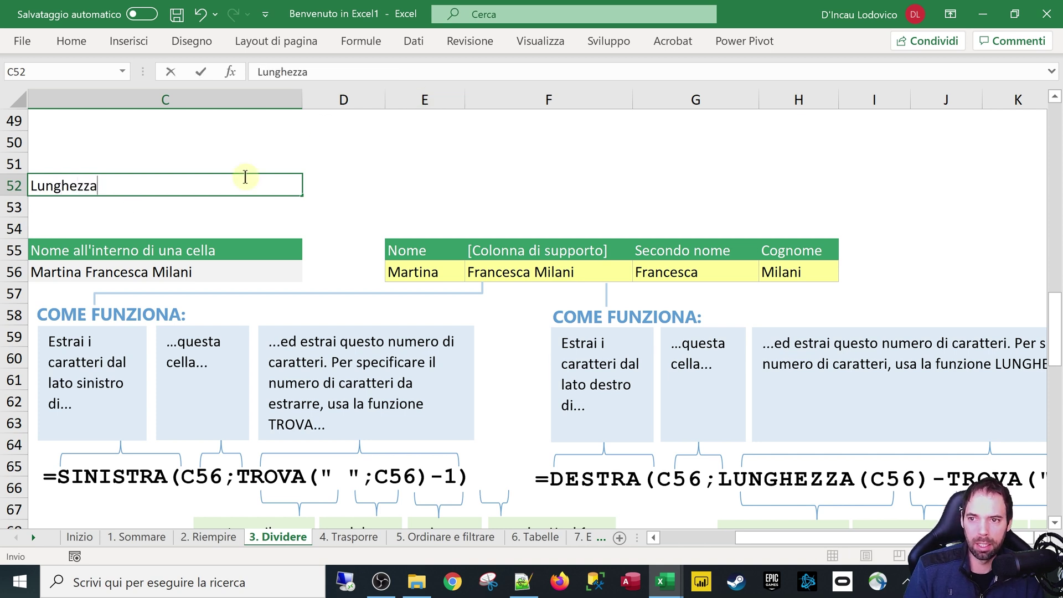
key(BackSpace)
key(BackSpace)
key(BackSpace)
text(=)
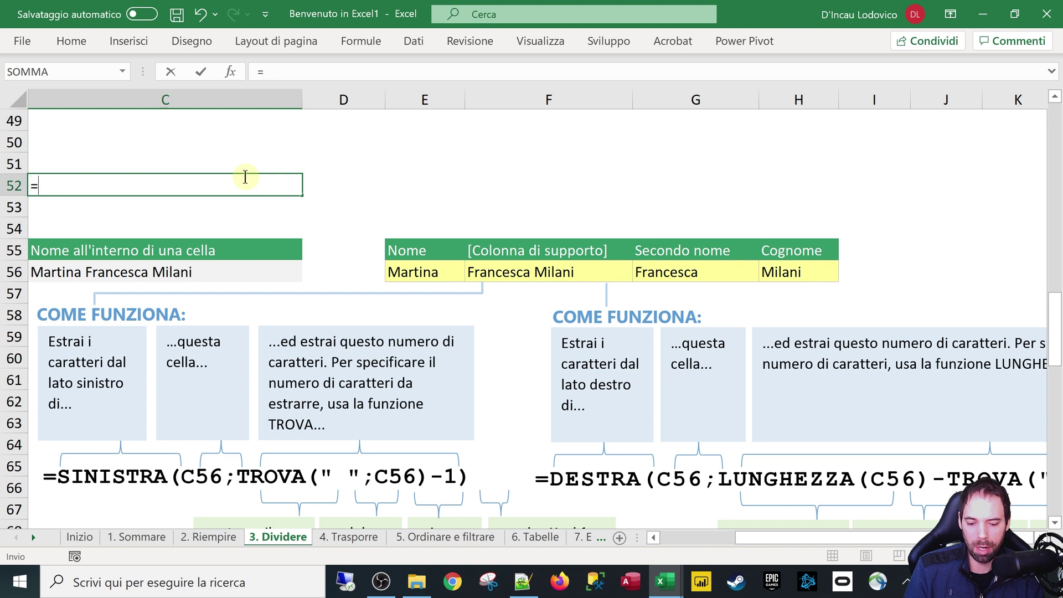
text(Lunghezza()
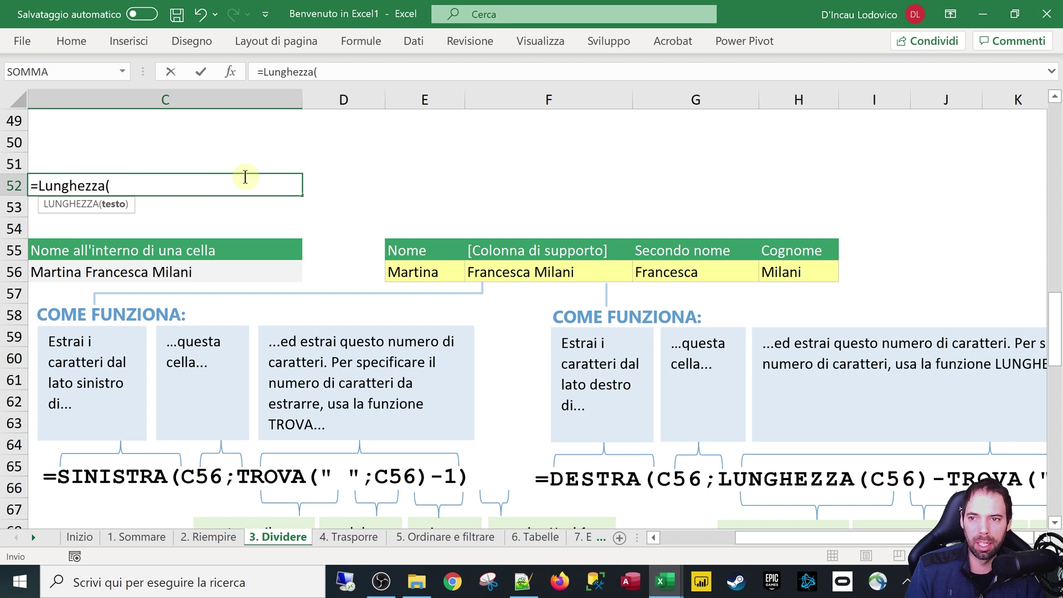
click(117, 268)
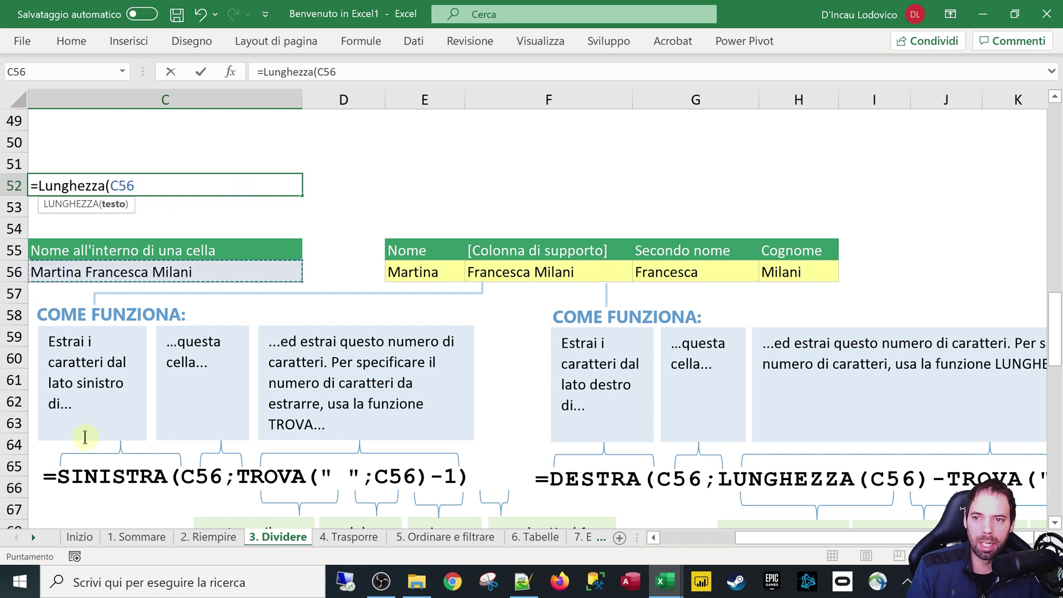
text())
key(Return)
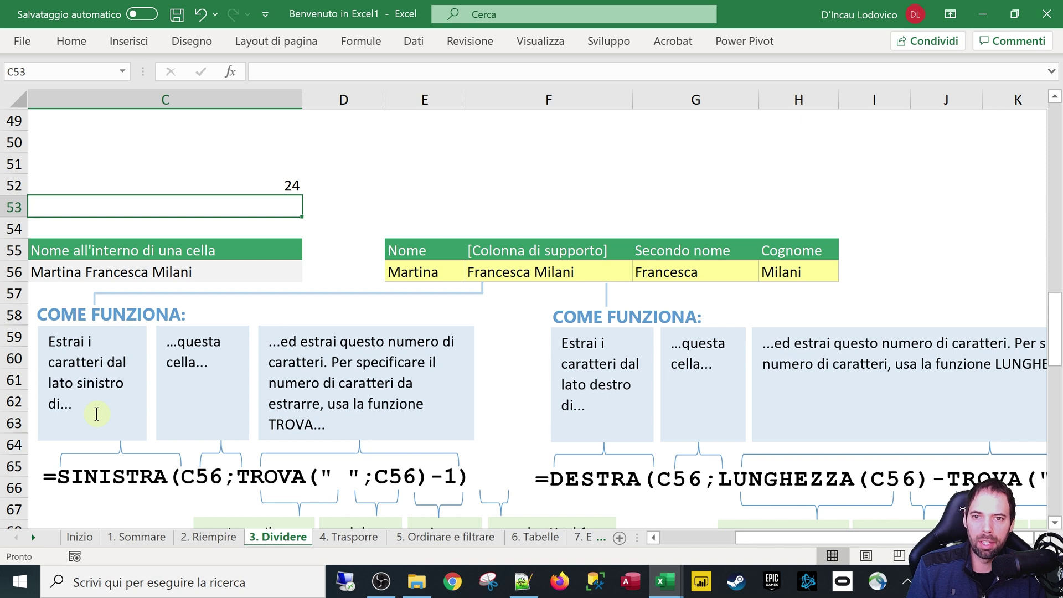
key(Up)
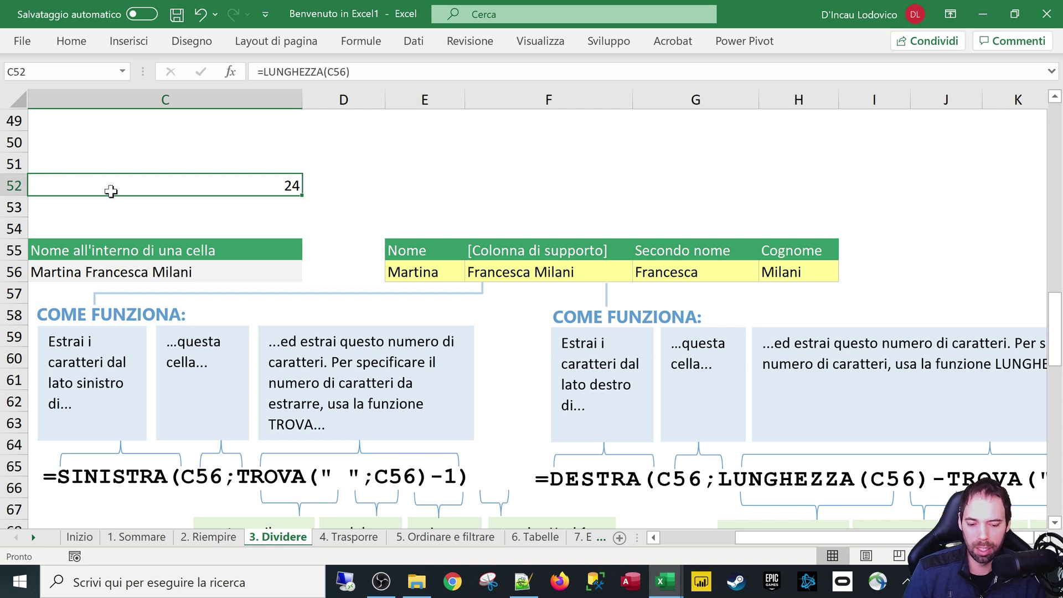
Enter =TROVA(" ";C56) in C52, finding the first space at position 8
click(110, 191)
text(=Tr)
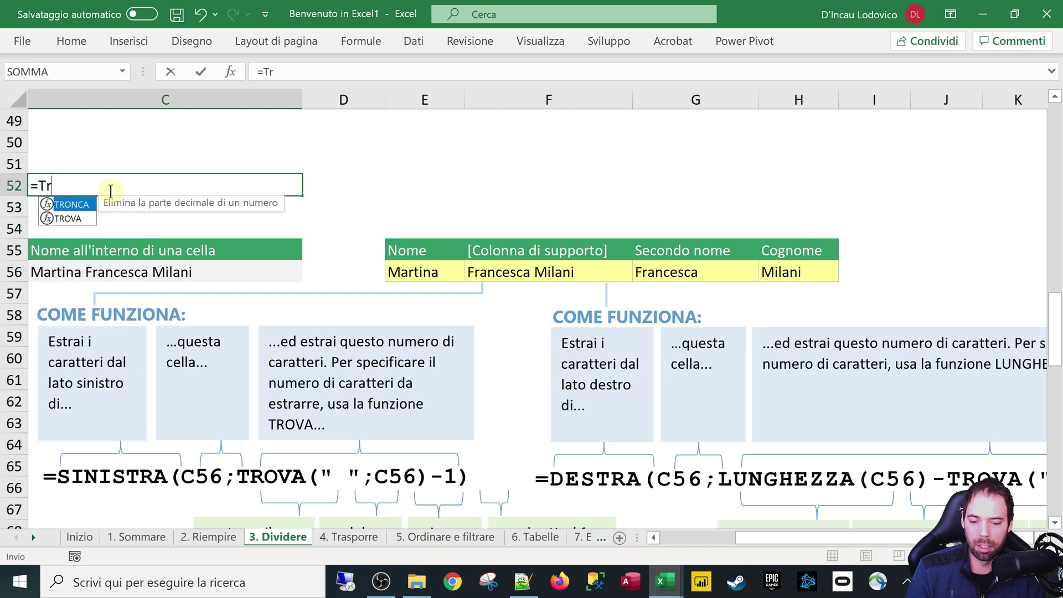
text(ova()
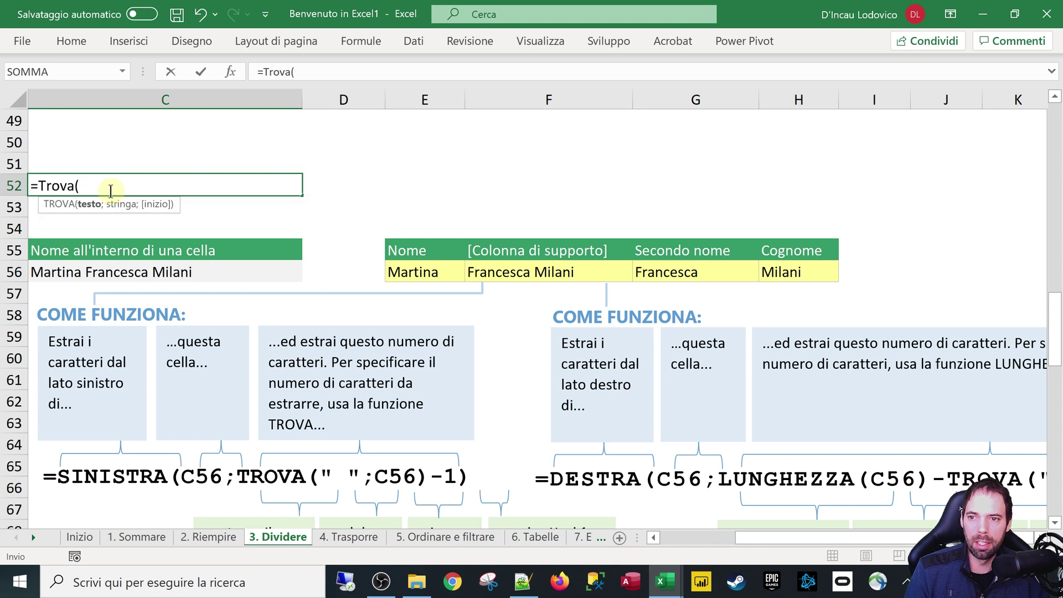
click(92, 271)
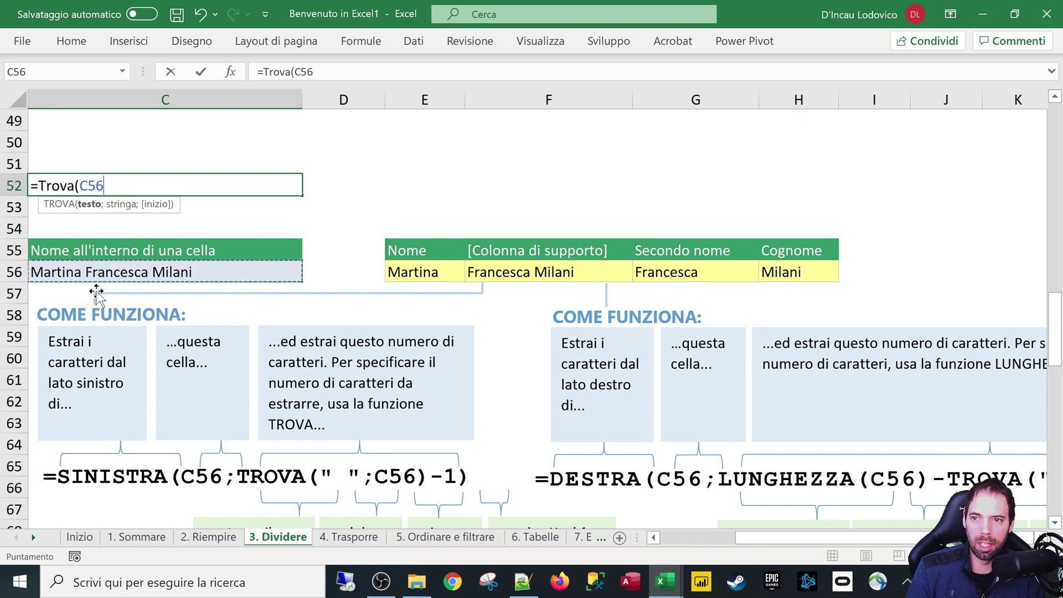
key(BackSpace)
key(BackSpace)
key(BackSpace)
text(" ")
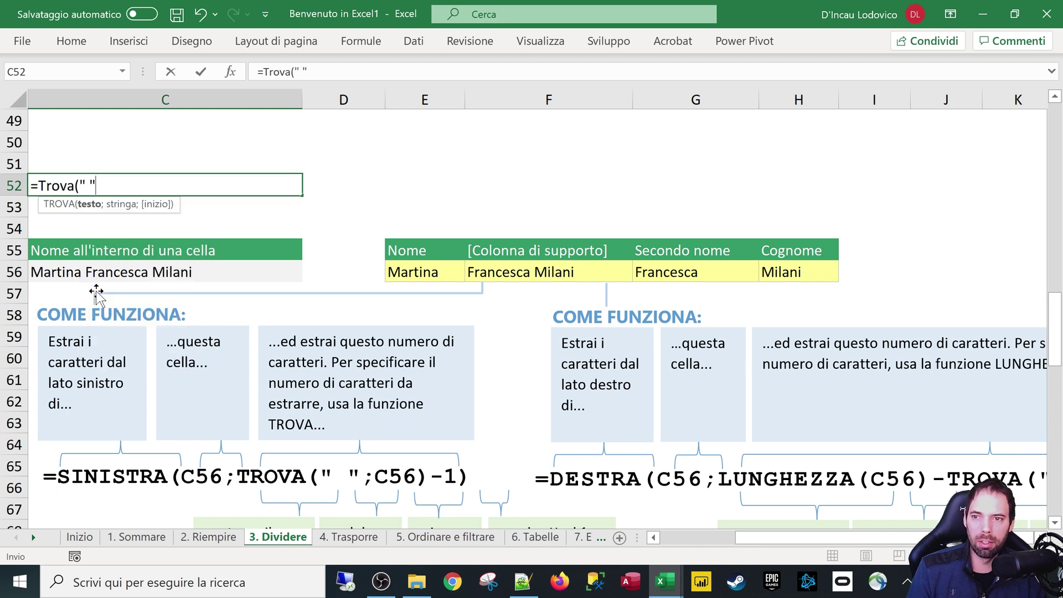
click(100, 300)
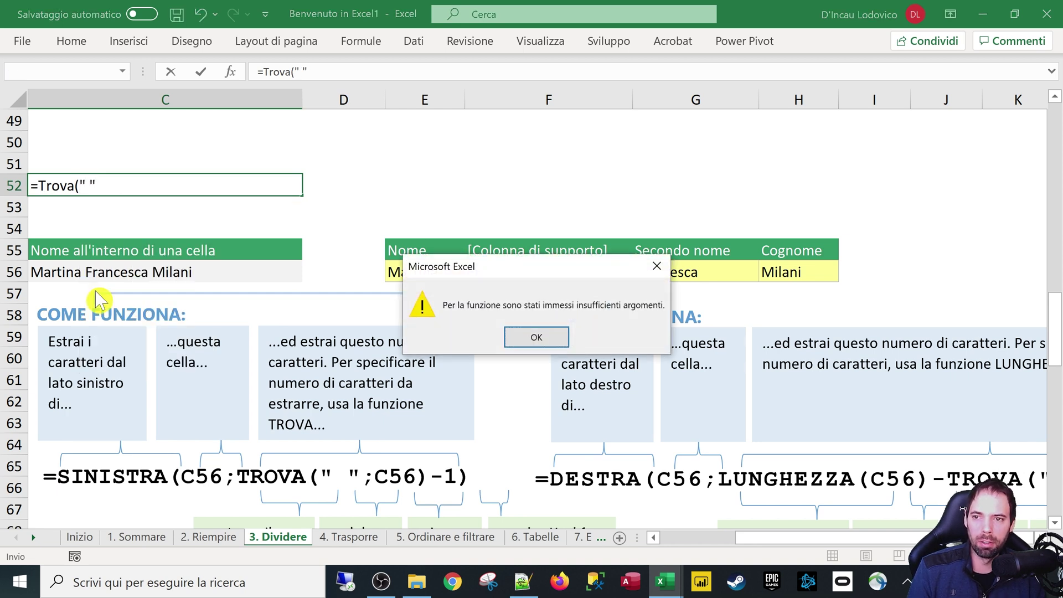
key(Return)
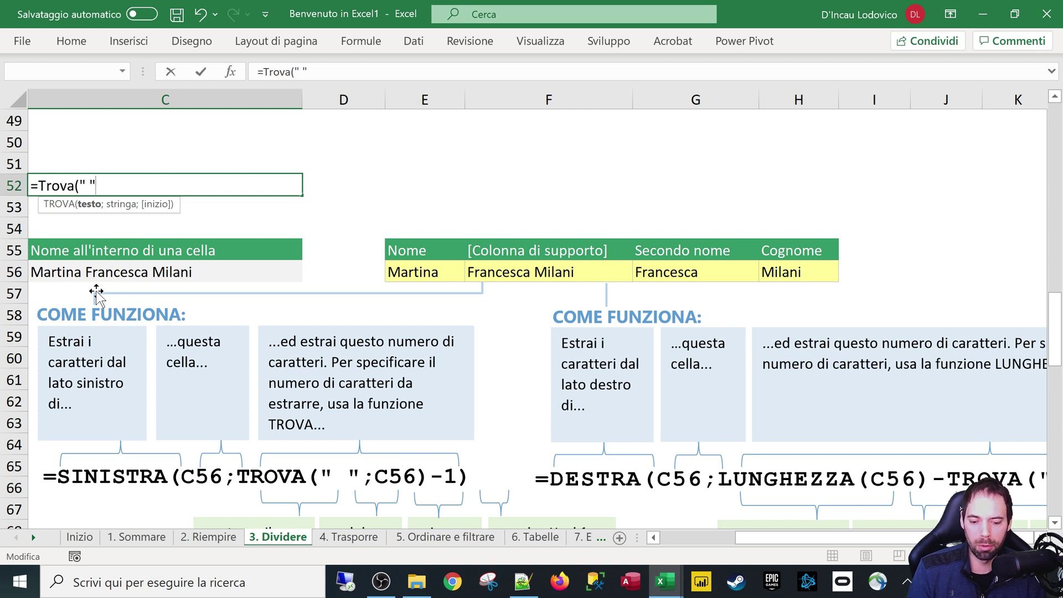
text(;)
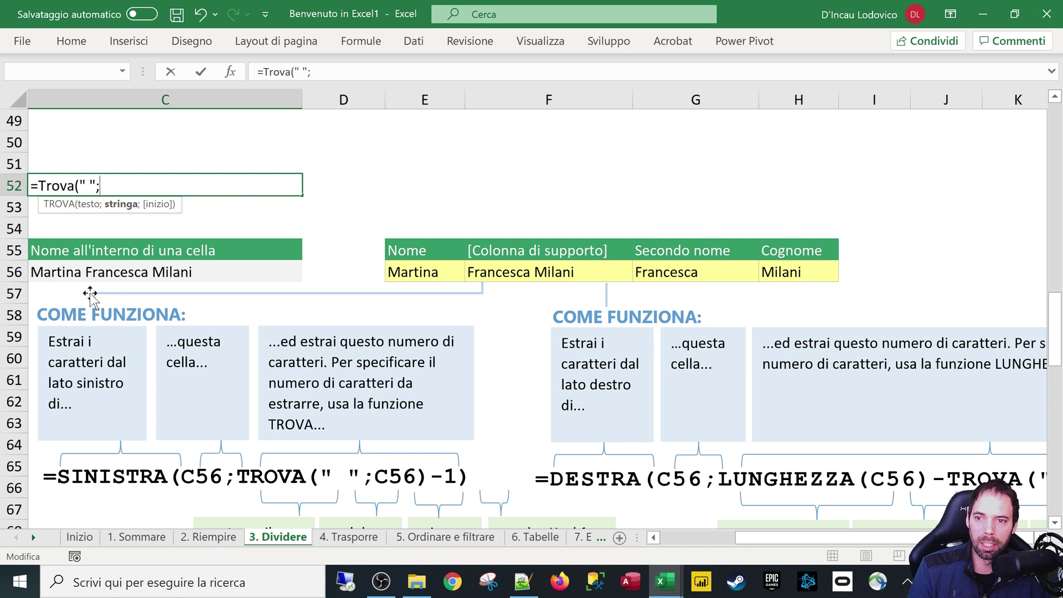
click(88, 271)
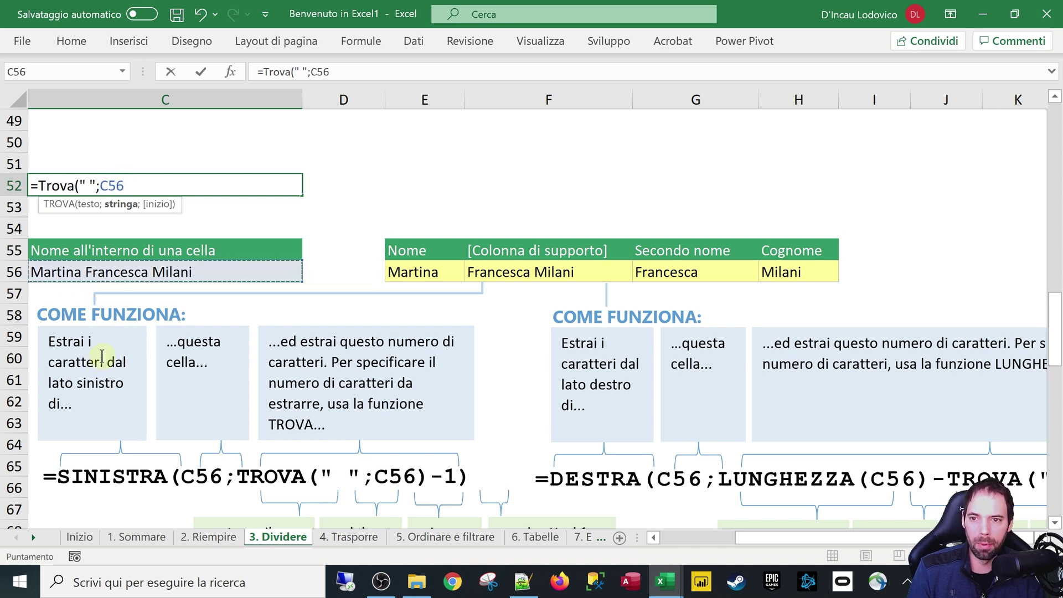
text())
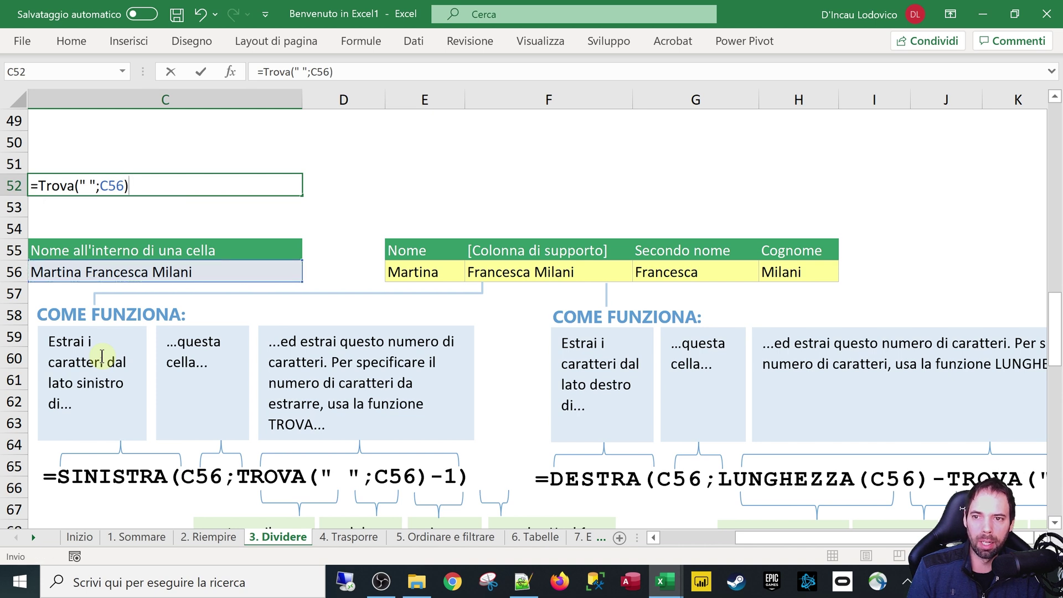
key(Return)
key(Up)
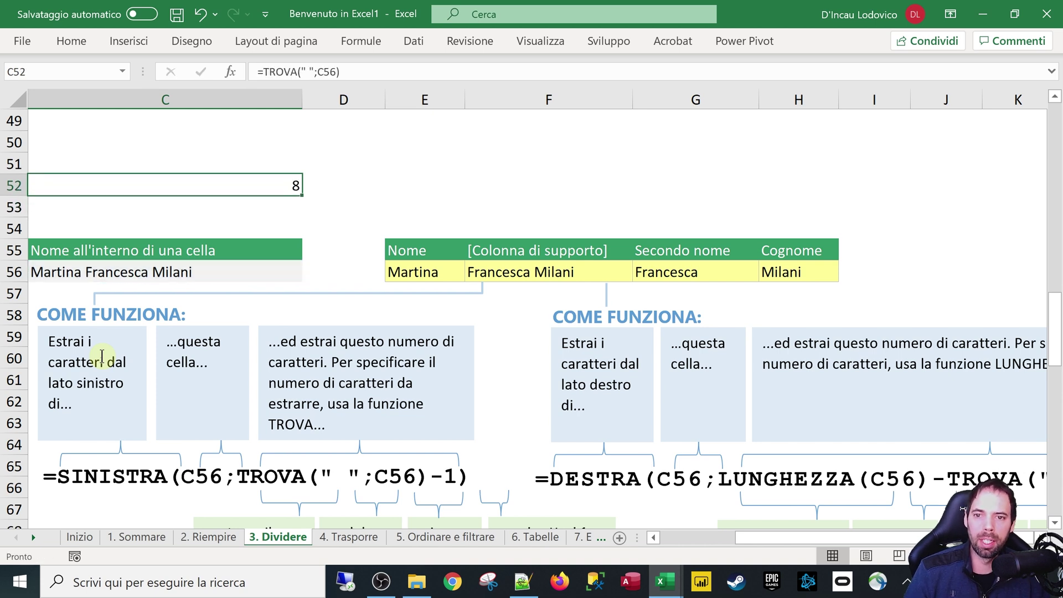
Add a starting position of 10 to the TROVA formula so it returns 18
click(335, 71)
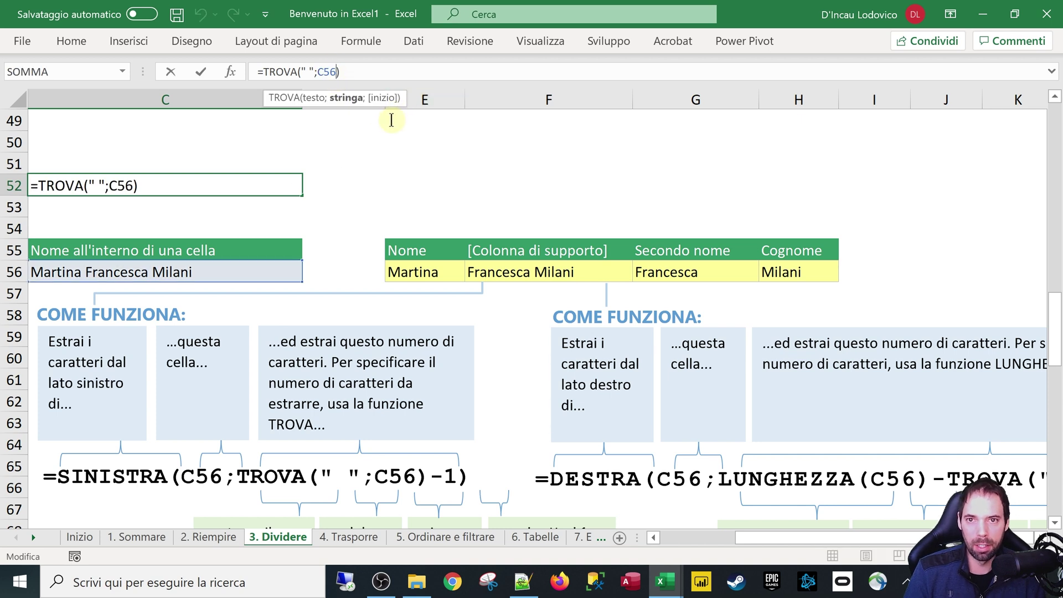
text(;)
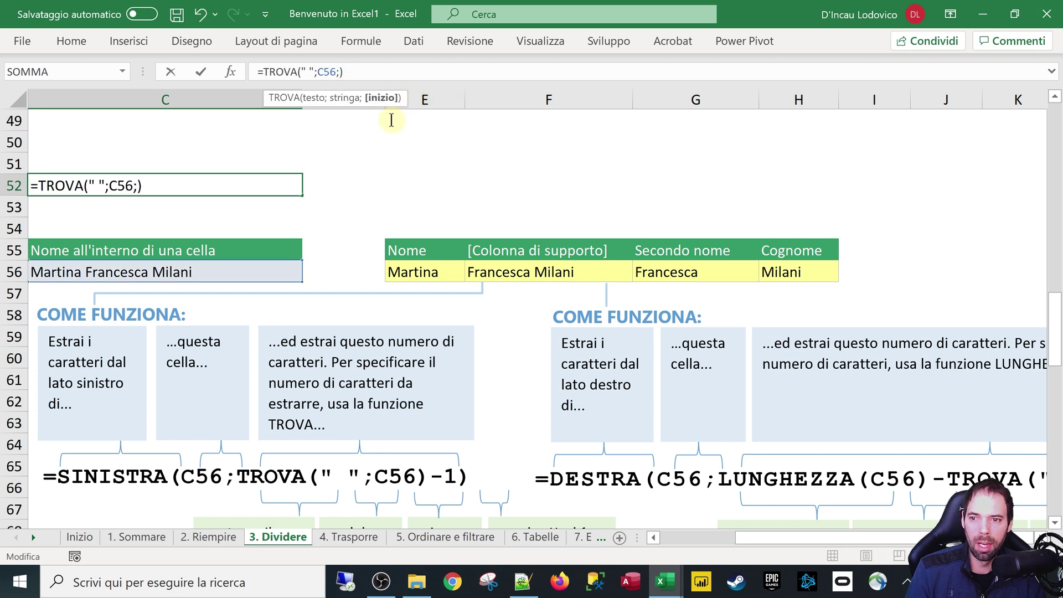
text(10)
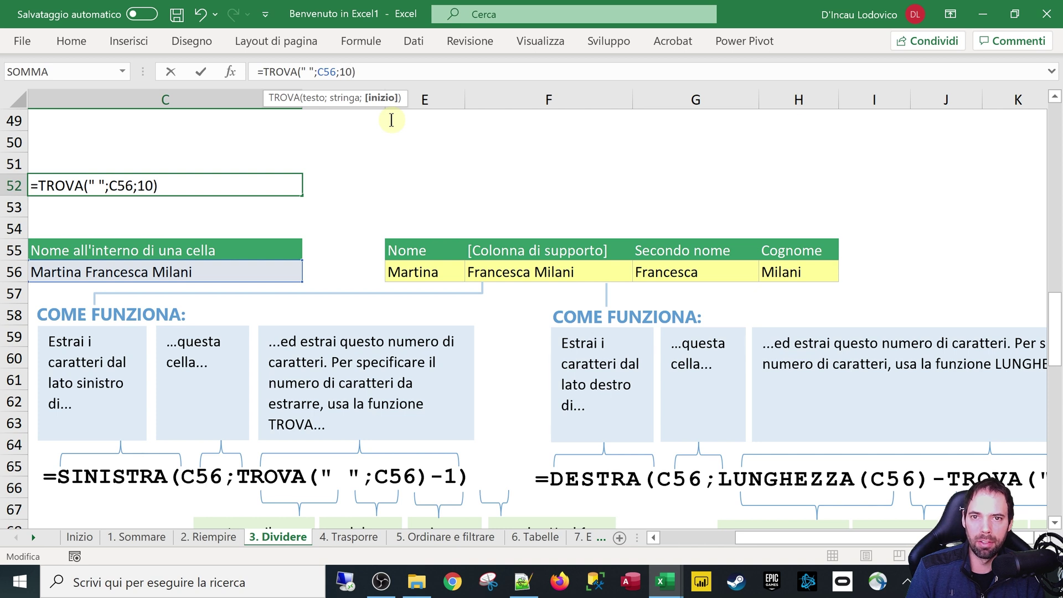
key(Return)
key(Up)
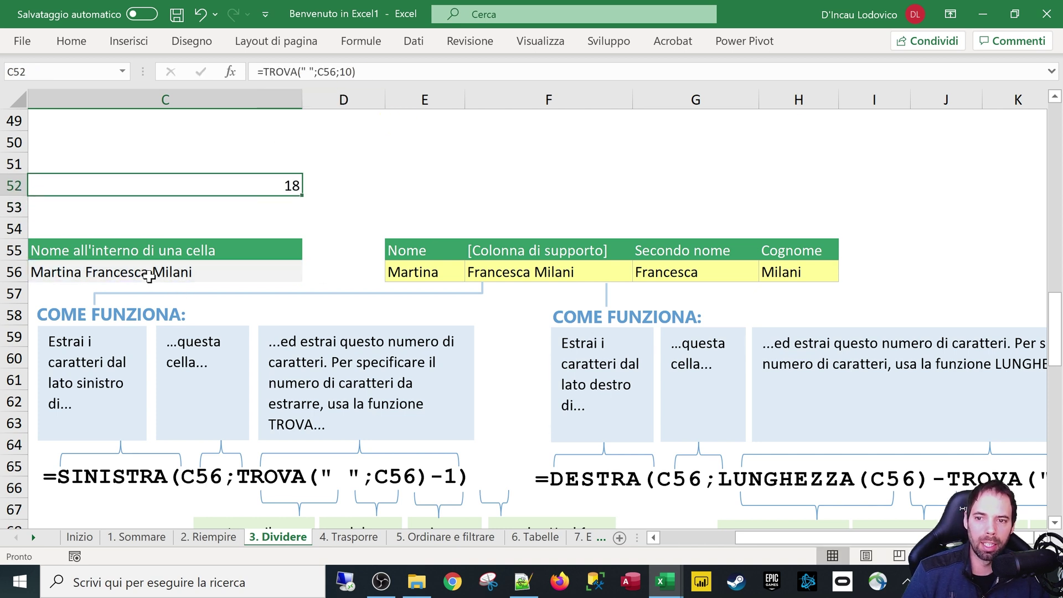
click(334, 72)
Inspect the TROVA arguments (space, C56, start 10) in Argomenti funzione and confirm with OK
click(230, 72)
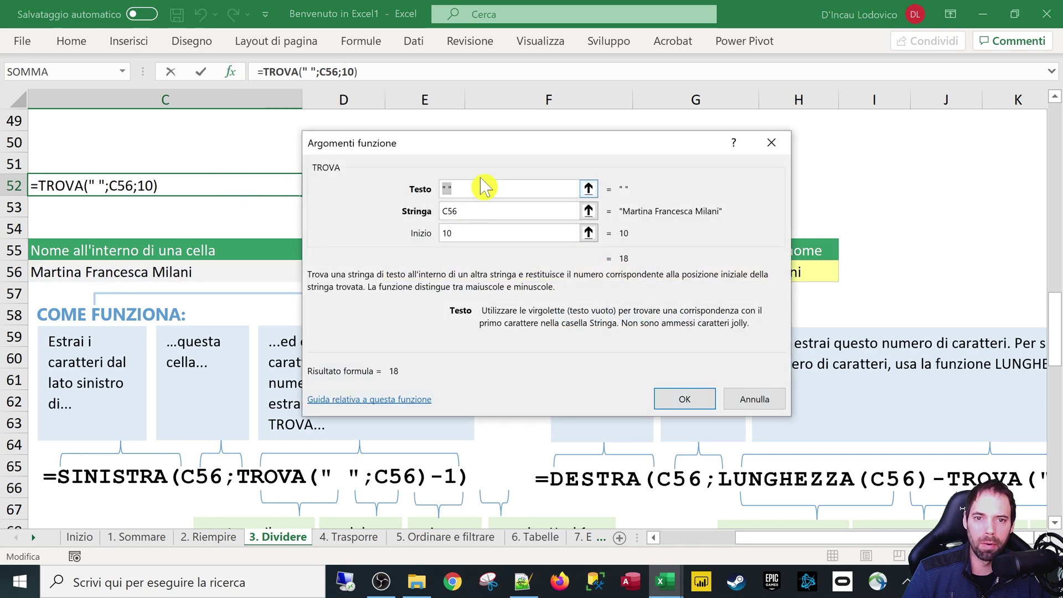
drag(468, 144, 388, 165)
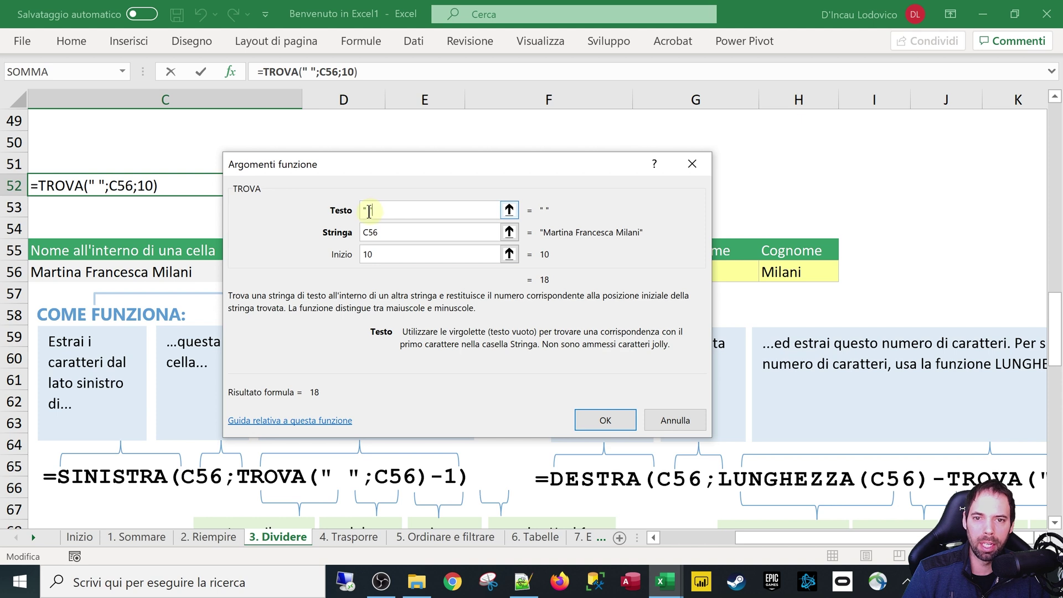
click(366, 232)
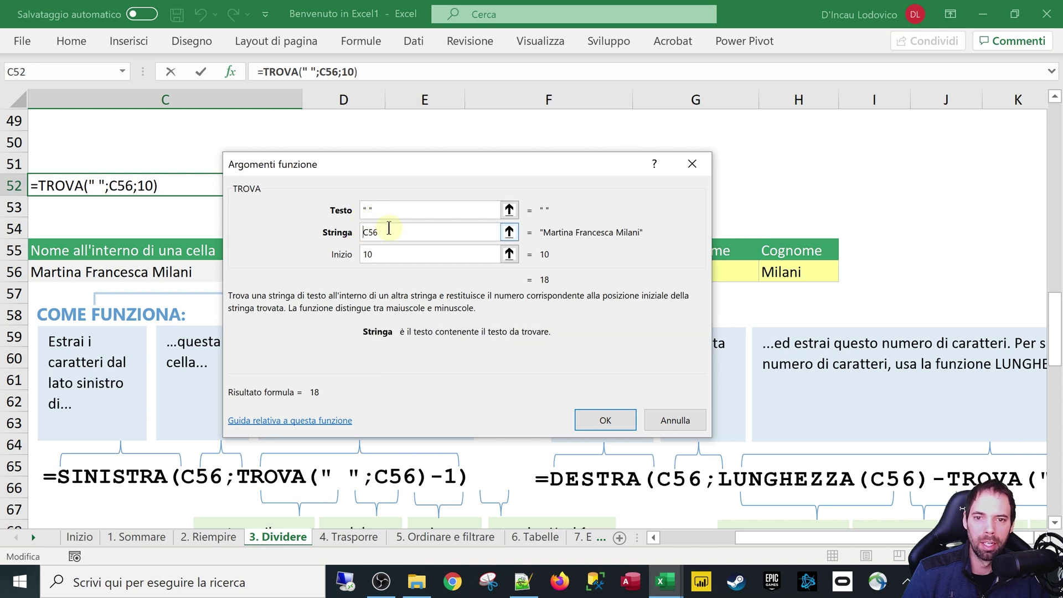
drag(389, 231, 361, 232)
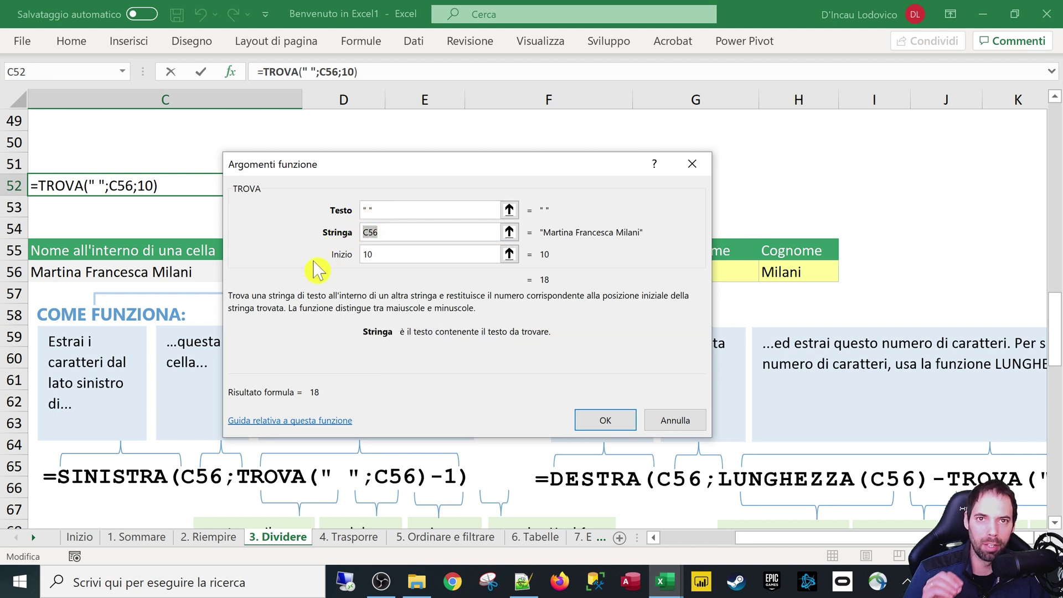
click(388, 254)
drag(396, 254, 362, 255)
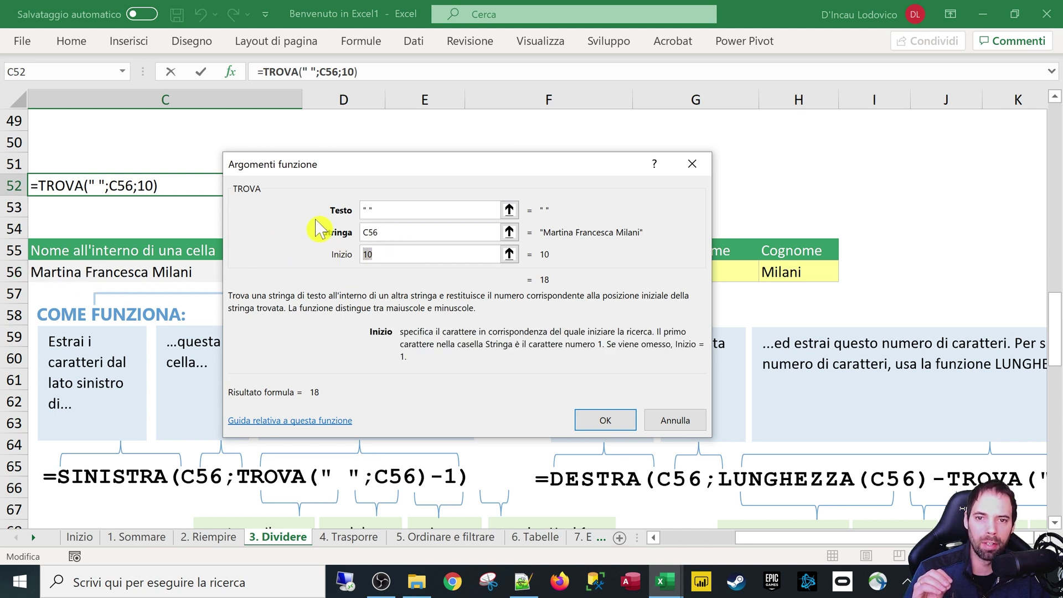
click(385, 212)
drag(371, 212, 363, 212)
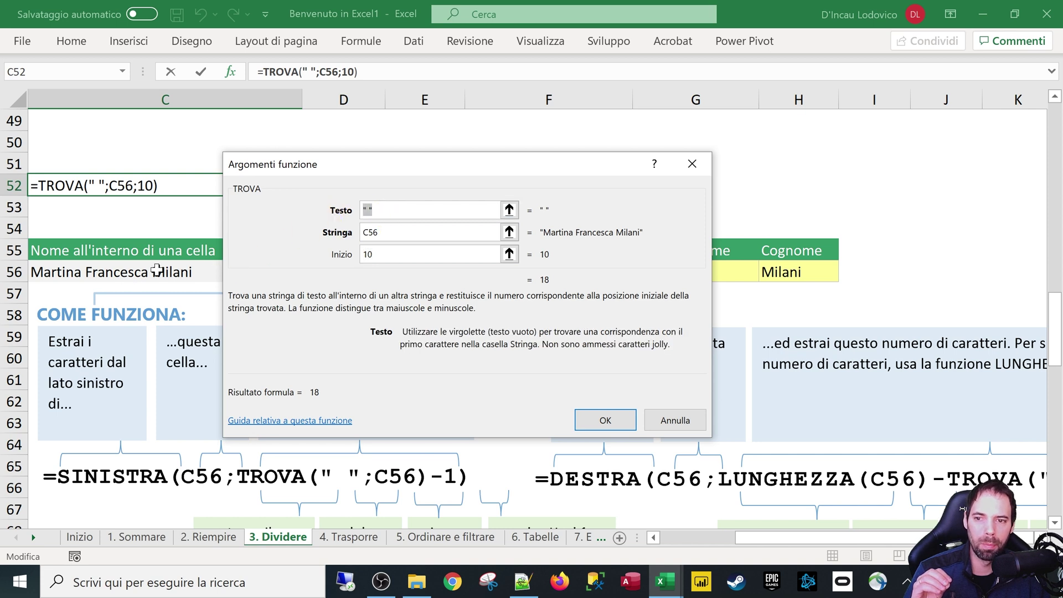
double_click(367, 255)
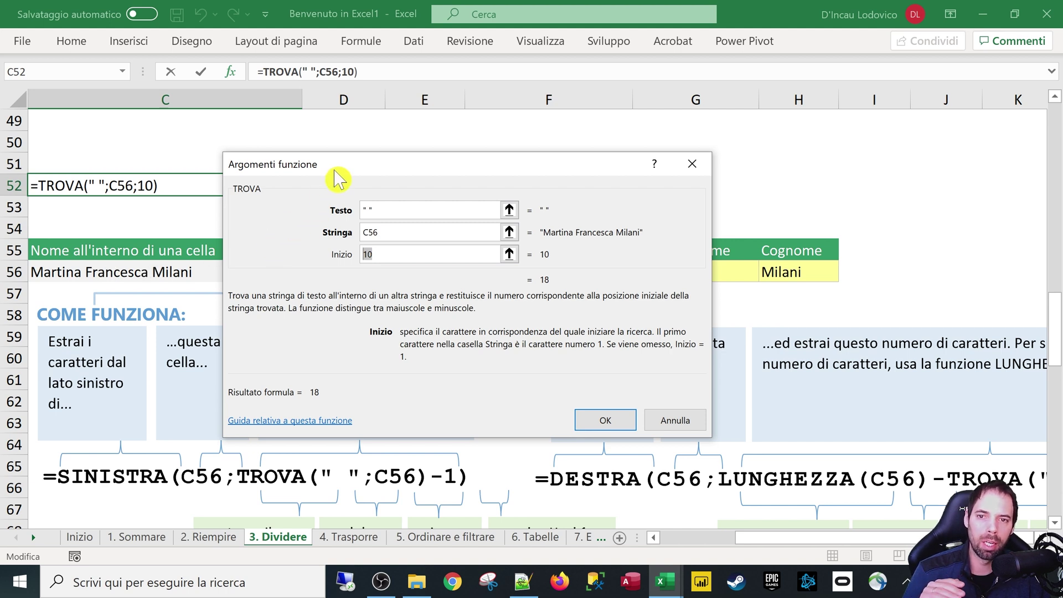
mouse_move(338, 170)
mouse_down()
mouse_move(382, 149)
mouse_move(442, 166)
mouse_move(389, 156)
mouse_up()
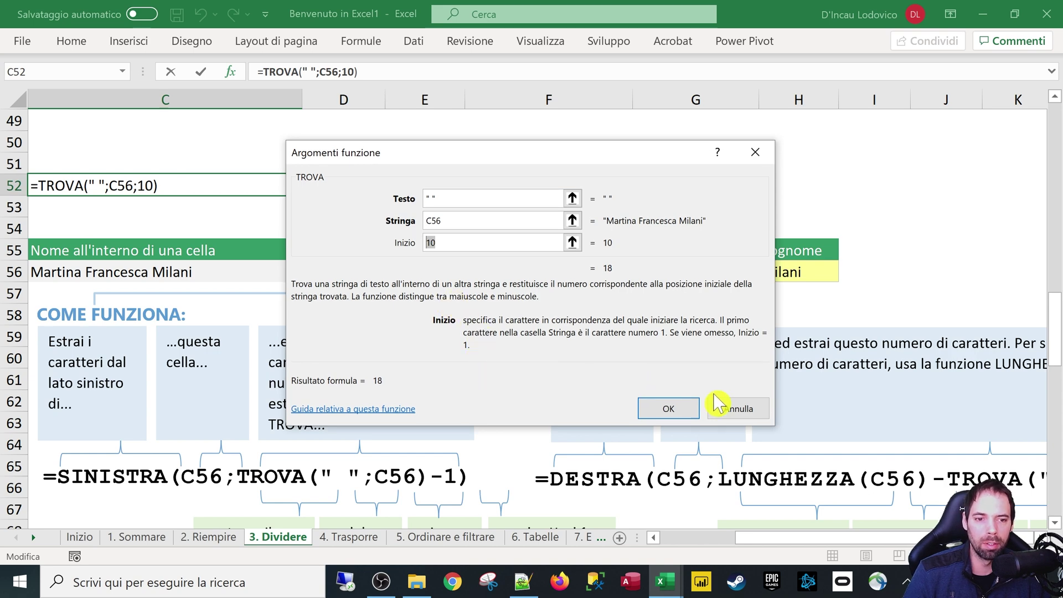
click(738, 419)
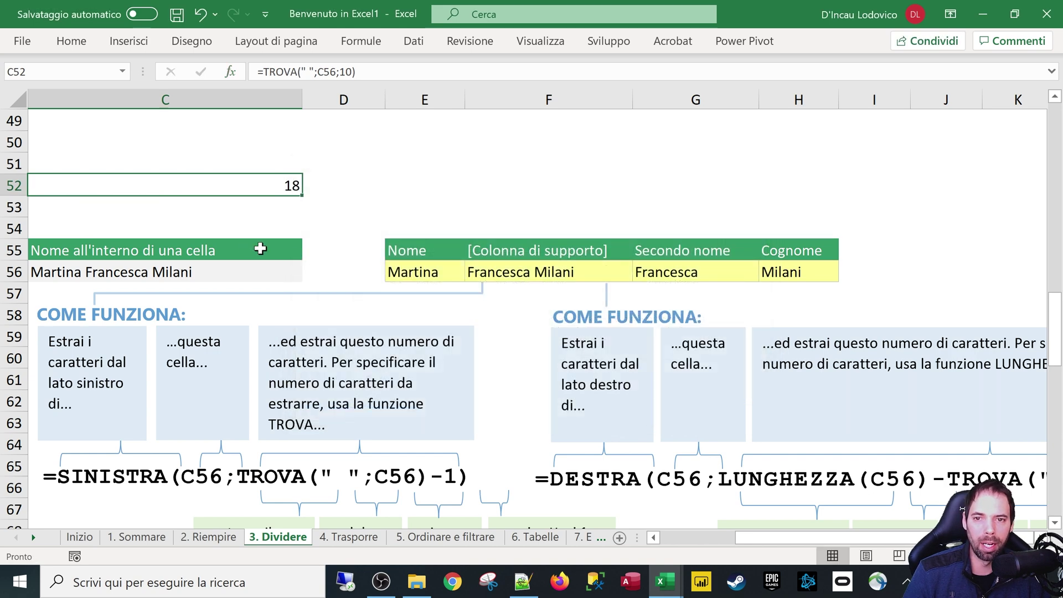
Paste the example SINISTRA/TROVA formula into C52, which shows 'Martina'
click(61, 478)
drag(61, 479, 470, 488)
key(ctrl+c)
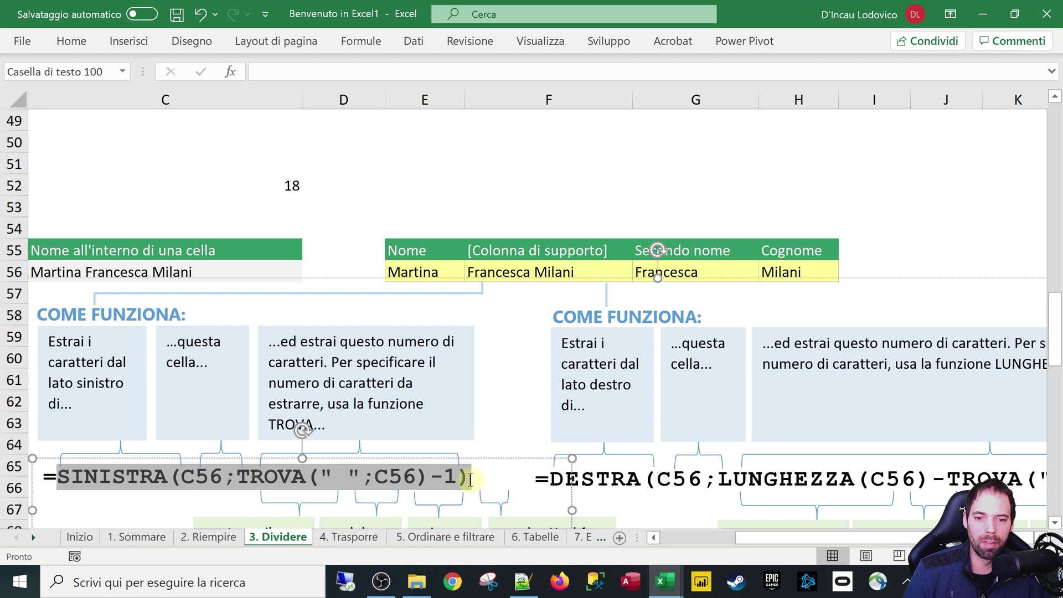
click(470, 488)
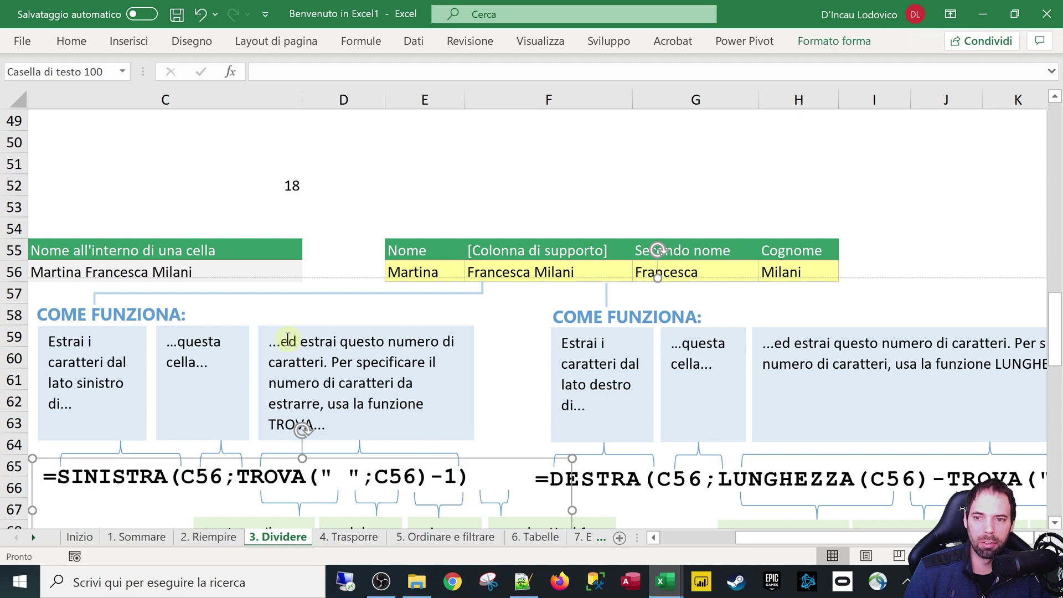
click(280, 189)
click(280, 189)
text(=SINISTRA(C56;TROVA(" ";C56)-1)
key(ctrl+v)
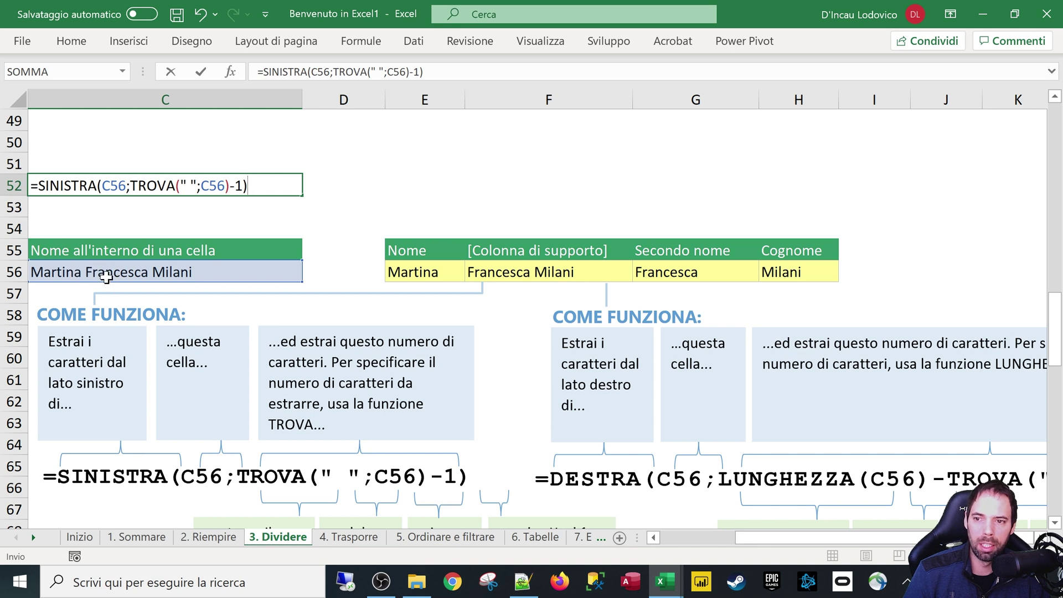
double_click(113, 185)
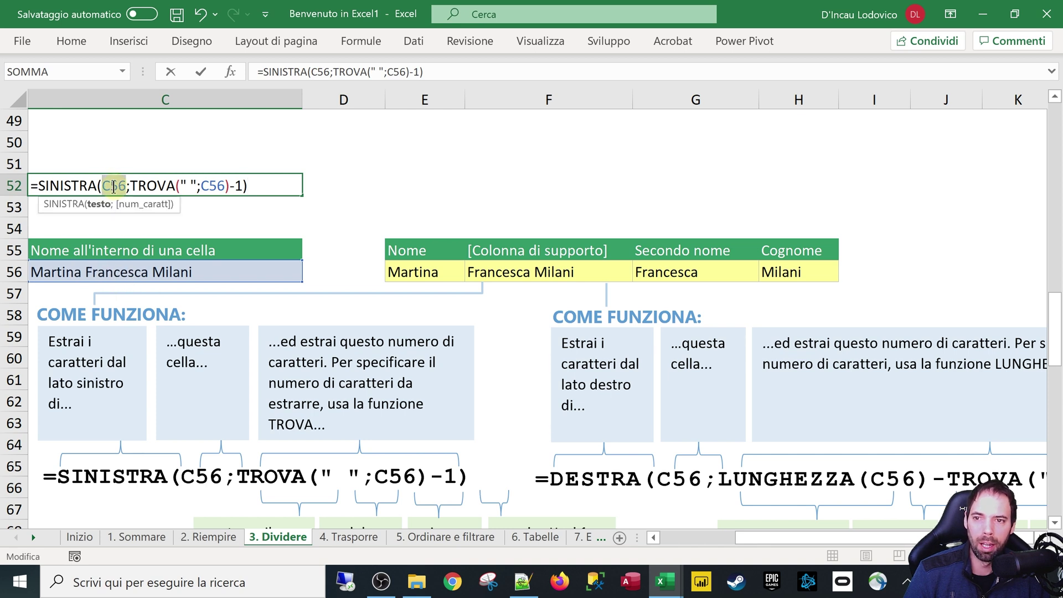
key(Return)
Point the formula's text argument at F56 instead of C56, showing 'Frances'
click(159, 186)
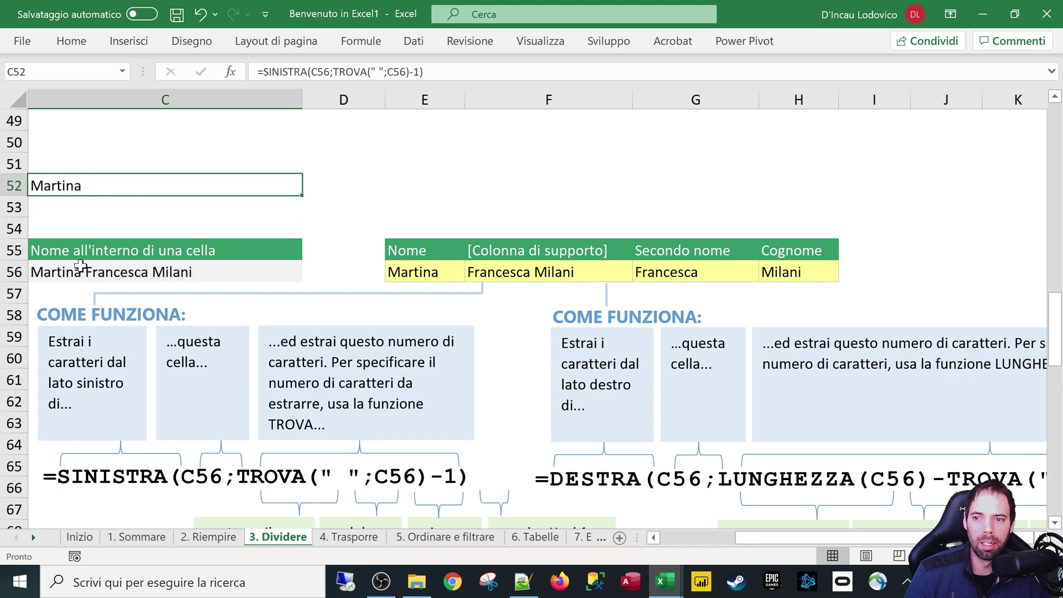
double_click(139, 186)
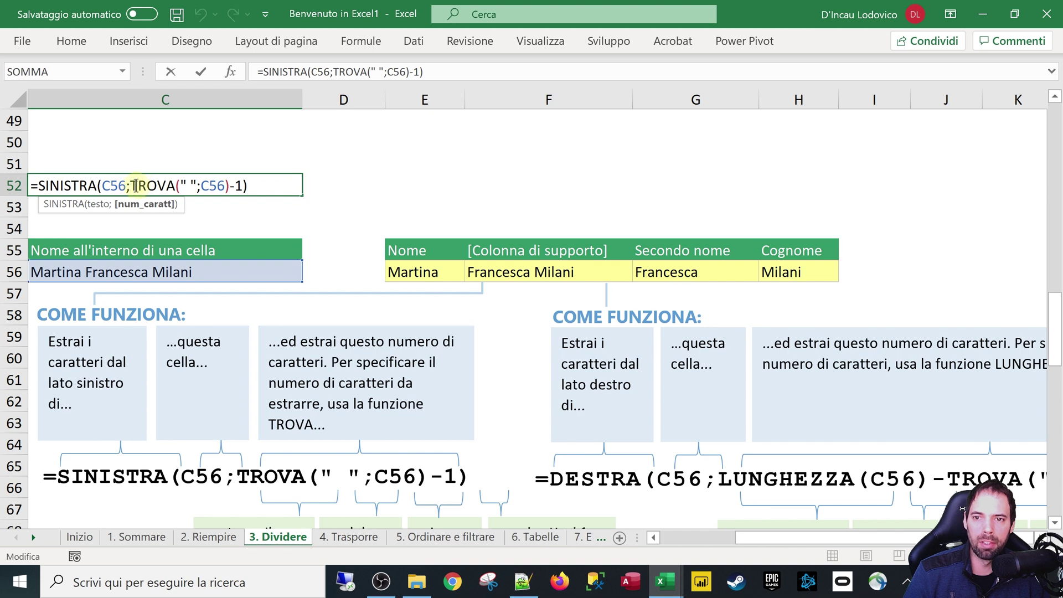
drag(135, 185, 245, 187)
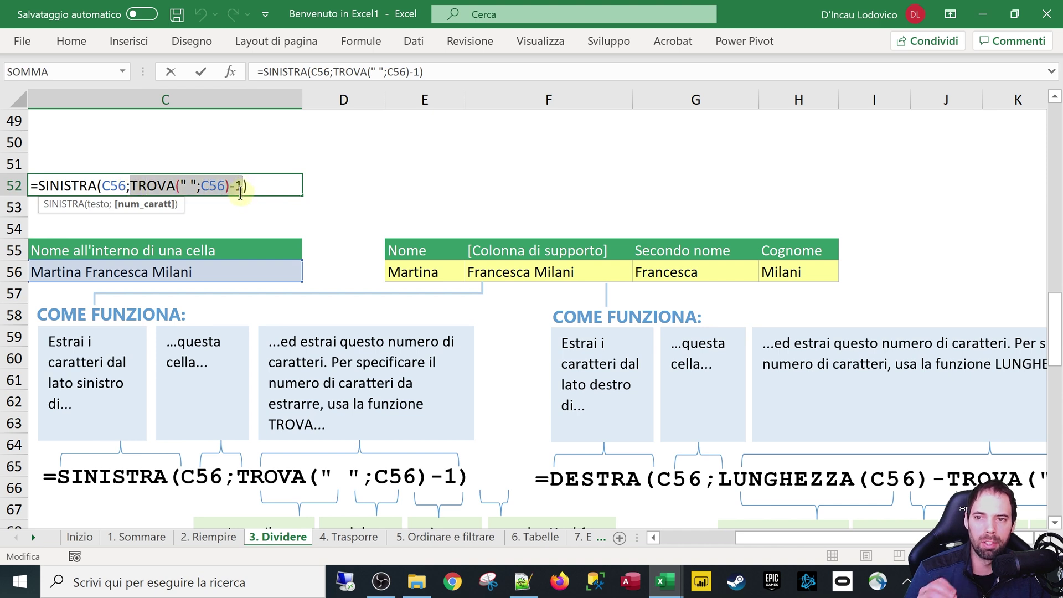
key(Escape)
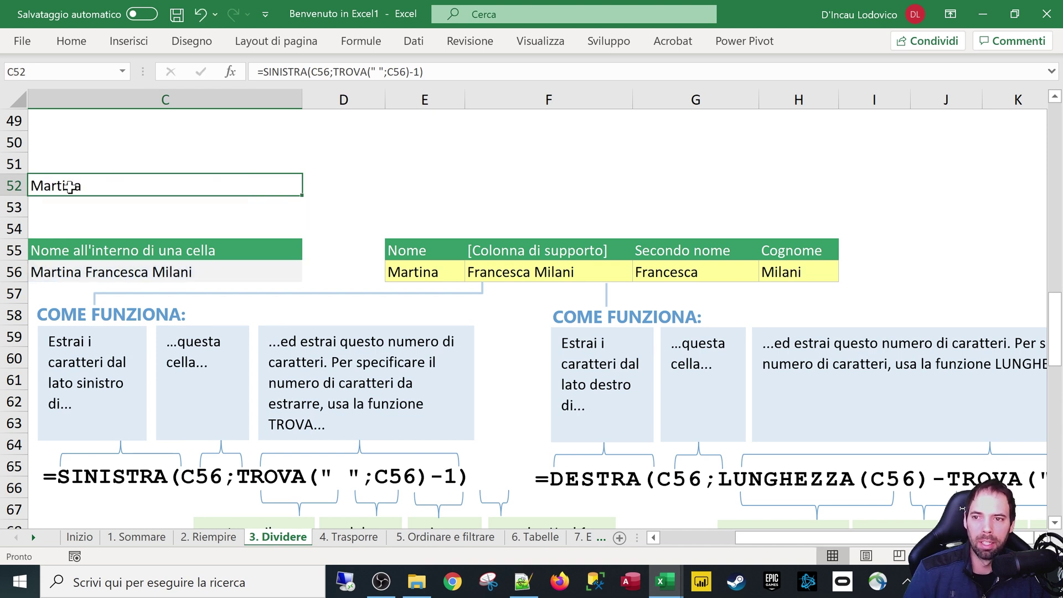
key(F3)
key(Escape)
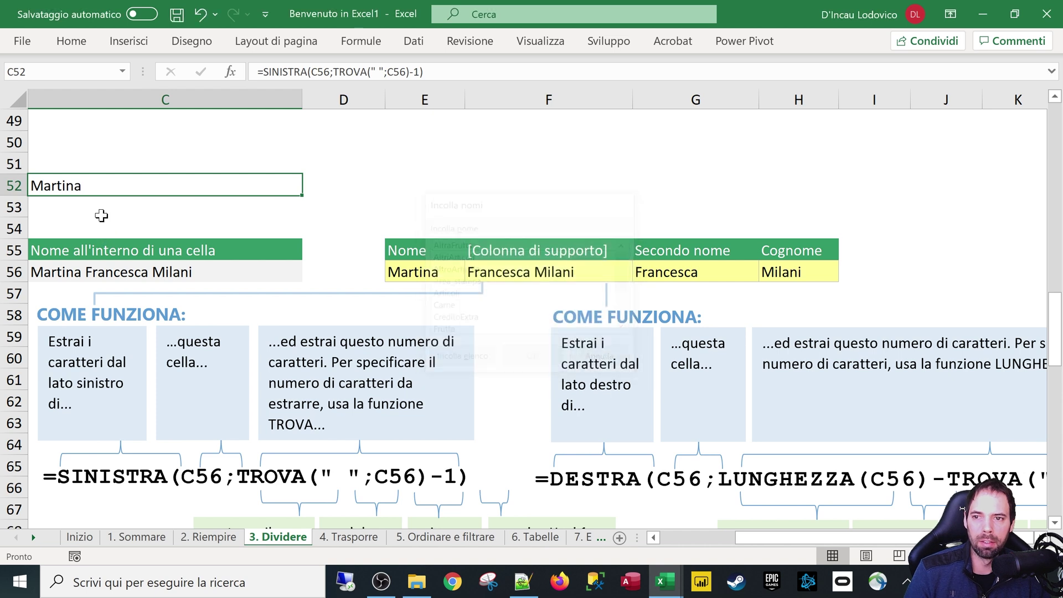
key(F2)
drag(84, 280, 517, 285)
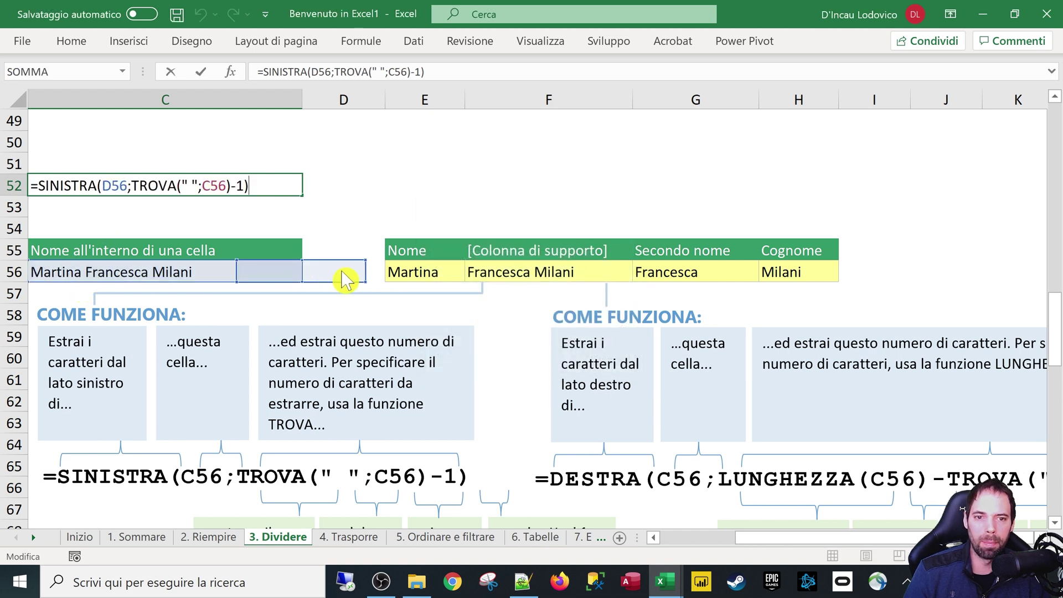
key(Return)
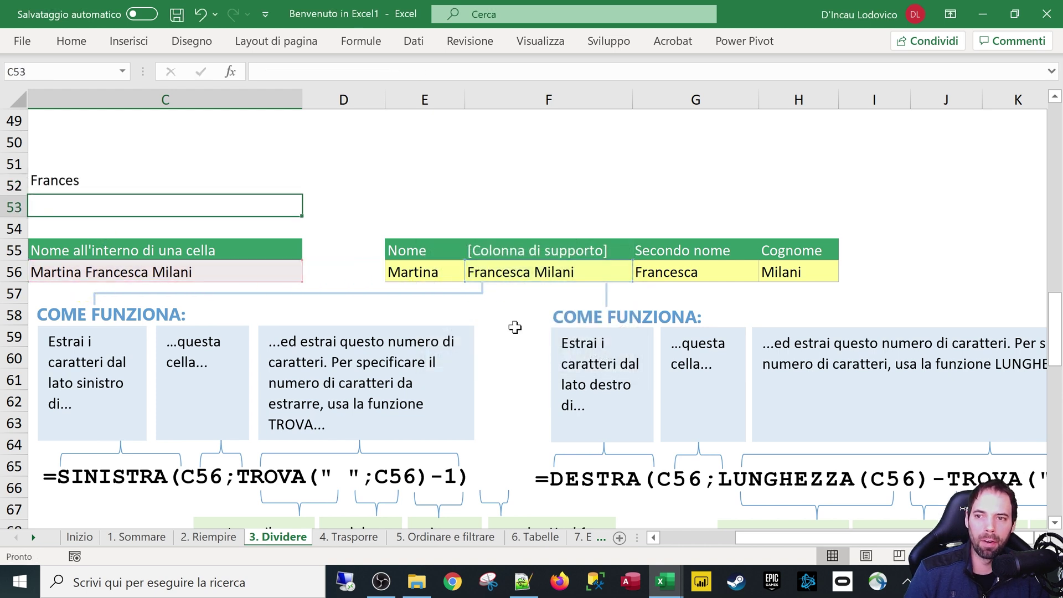
key(Up)
Change the TROVA reference from C56 to F56 so C52 shows 'Francesca'
key(F2)
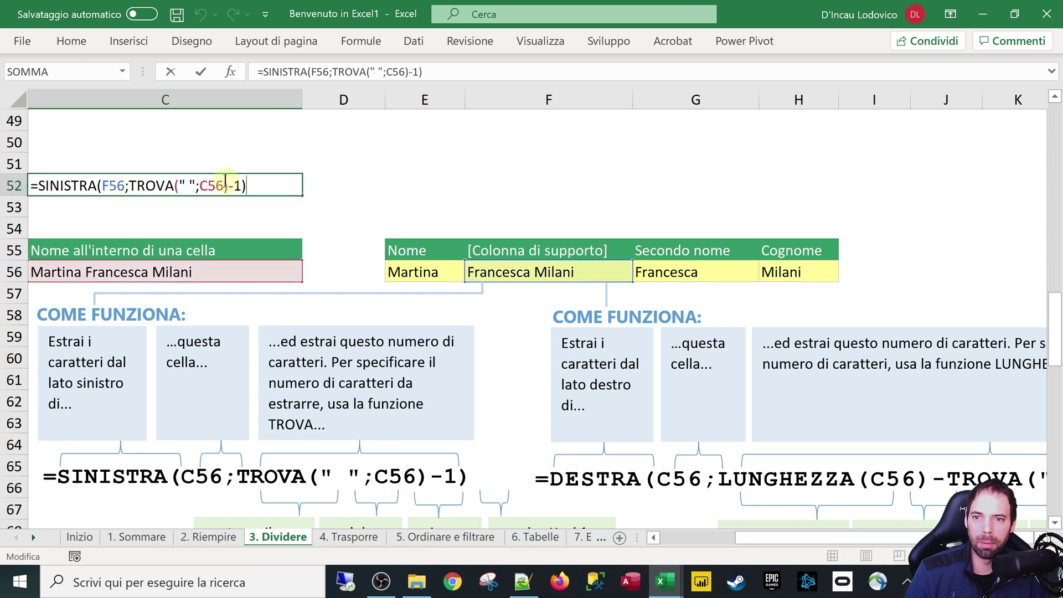
click(208, 186)
key(Delete)
text(F)
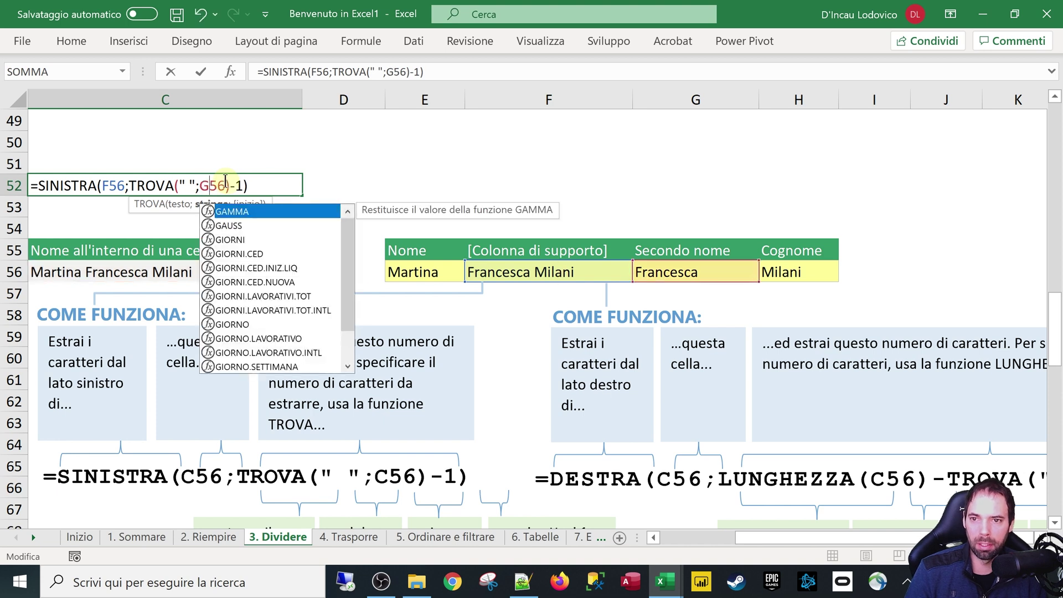
key(Return)
click(225, 181)
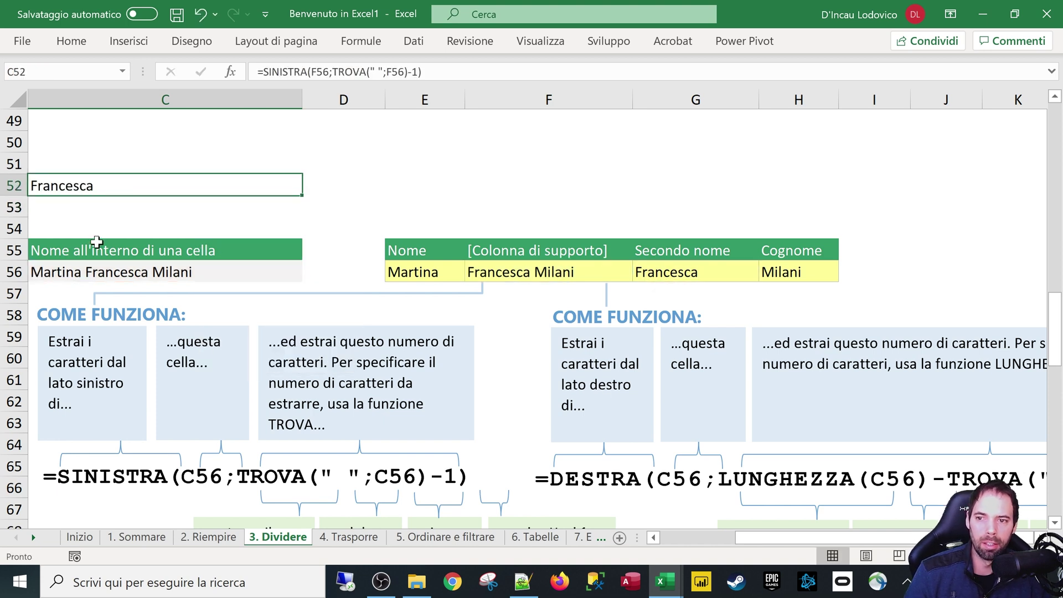
Examine the C52 formula's references and select its TROVA(" ";F56)-1 part
click(75, 275)
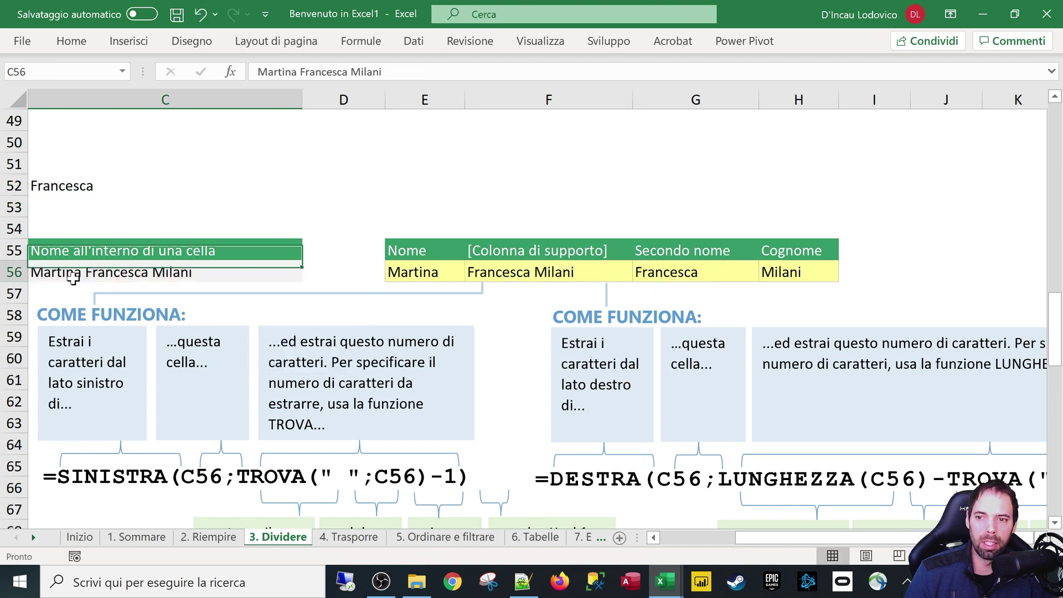
double_click(78, 190)
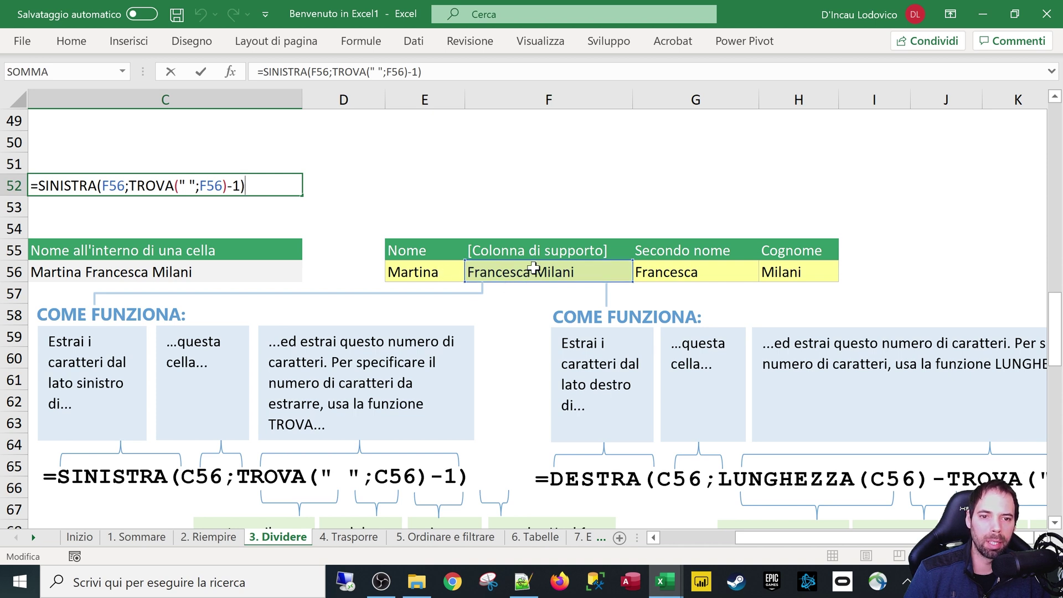
key(ctrl+Return)
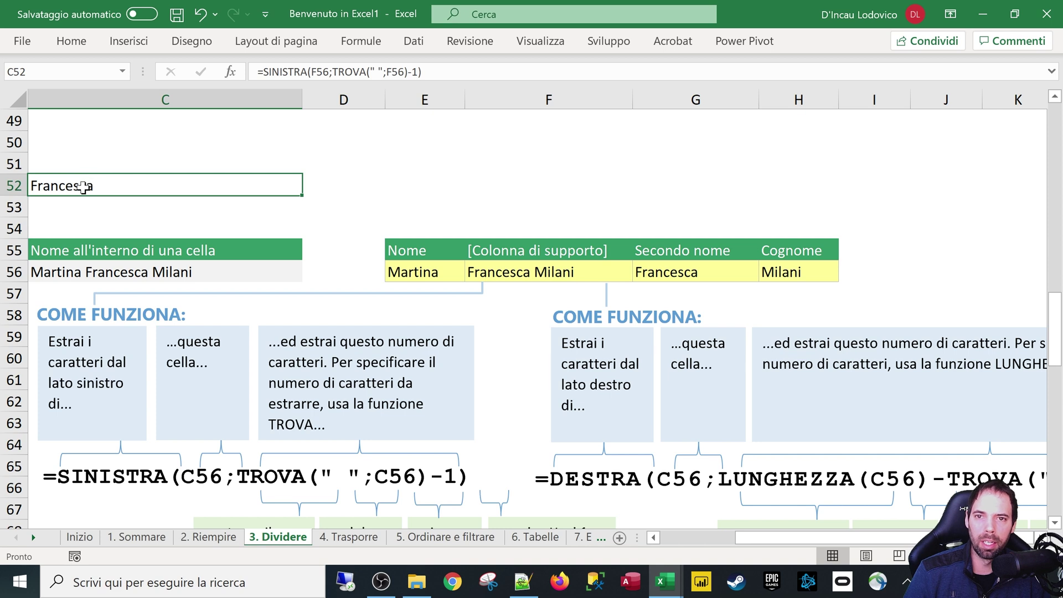
key(F2)
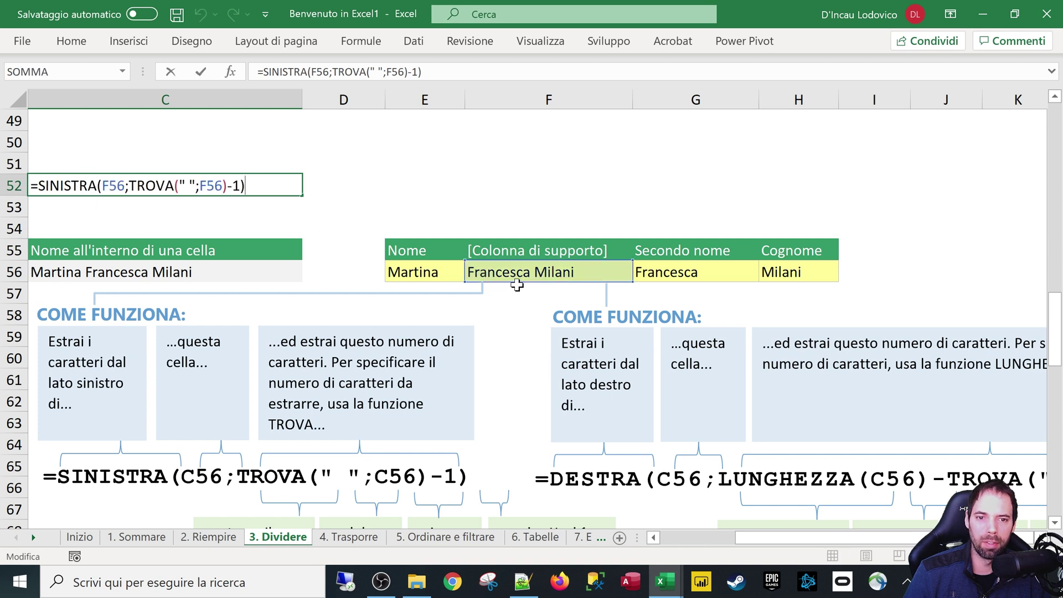
drag(488, 283, 250, 280)
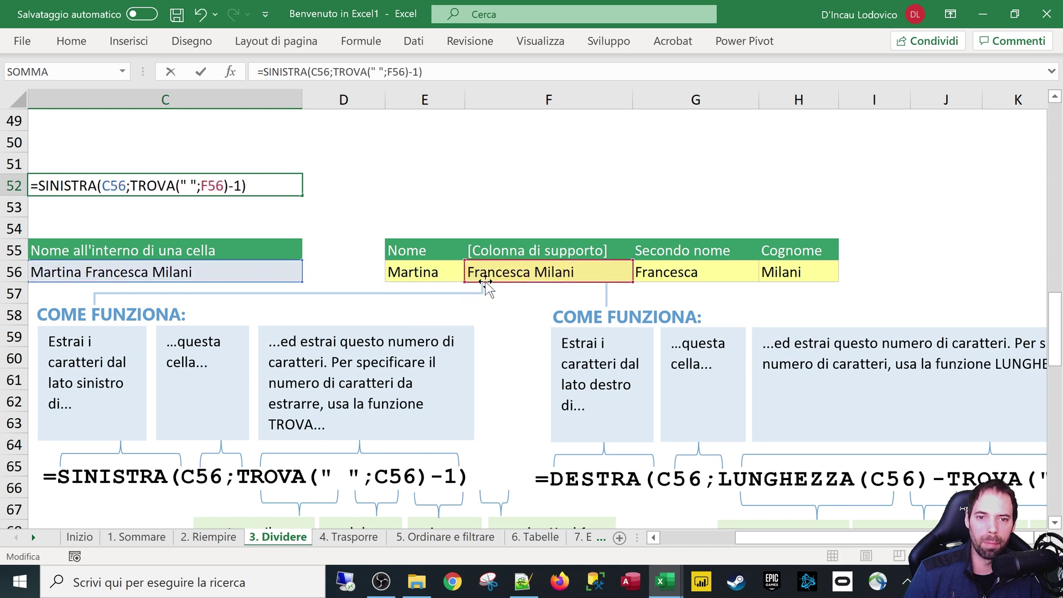
drag(519, 284, 246, 281)
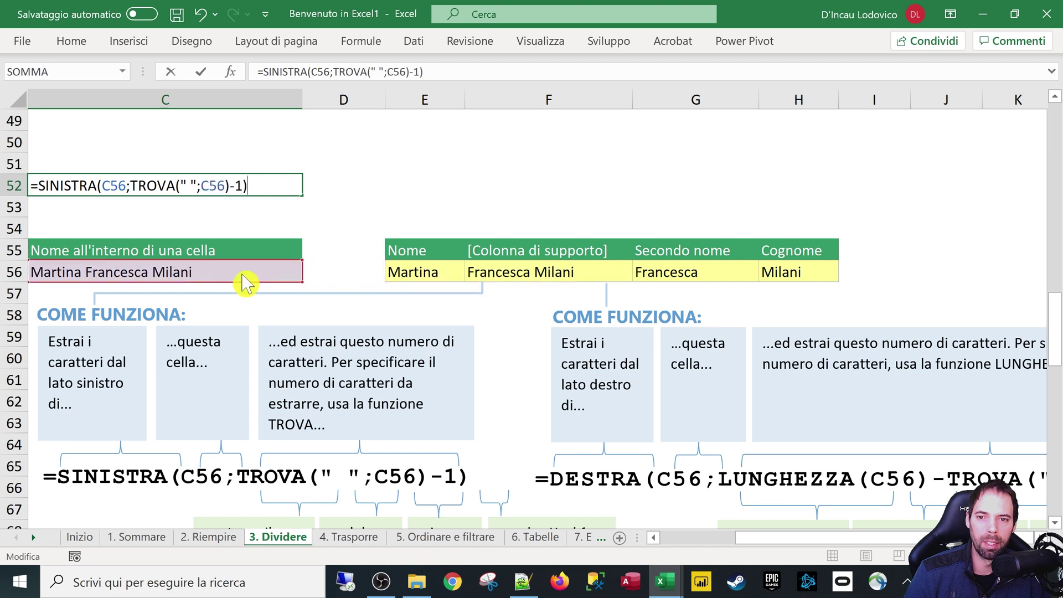
click(129, 186)
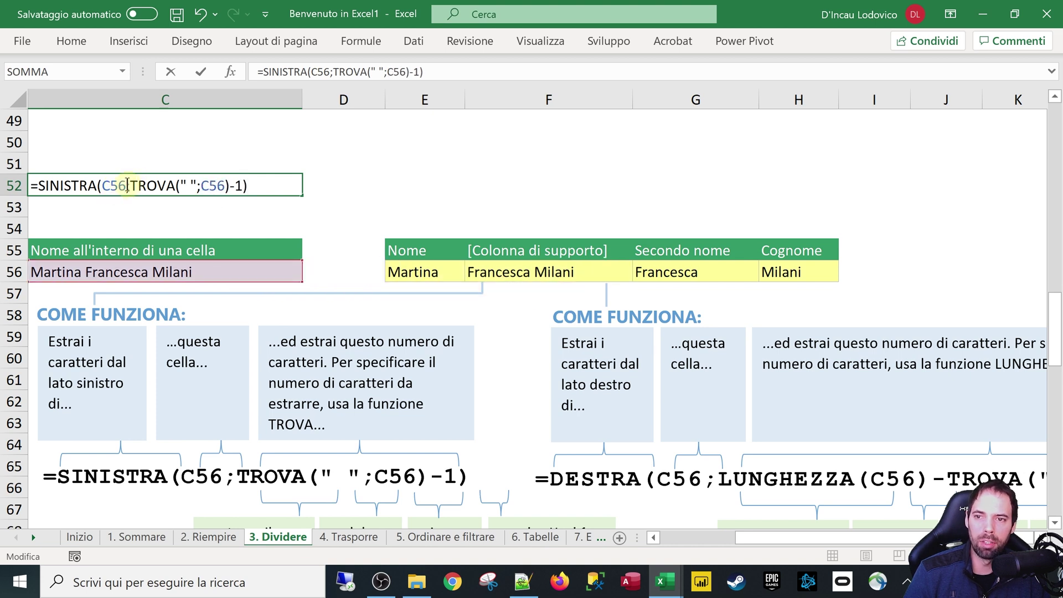
double_click(127, 185)
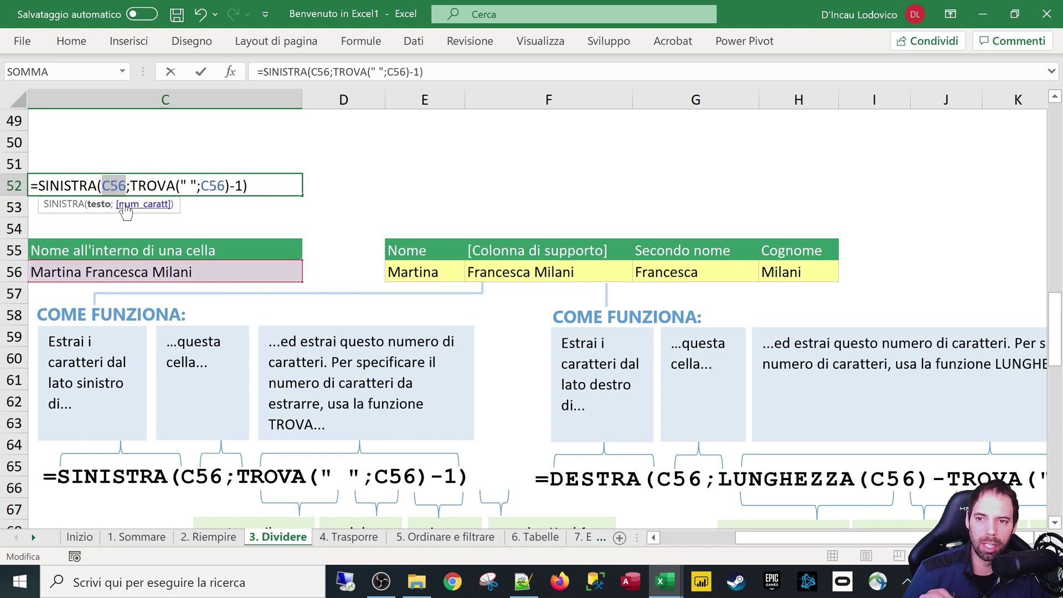
click(133, 187)
mouse_move(132, 187)
mouse_down()
mouse_move(241, 189)
mouse_move(233, 212)
mouse_up()
Put the space-finding TROVA formula into D52, which returns 8
key(Escape)
click(325, 185)
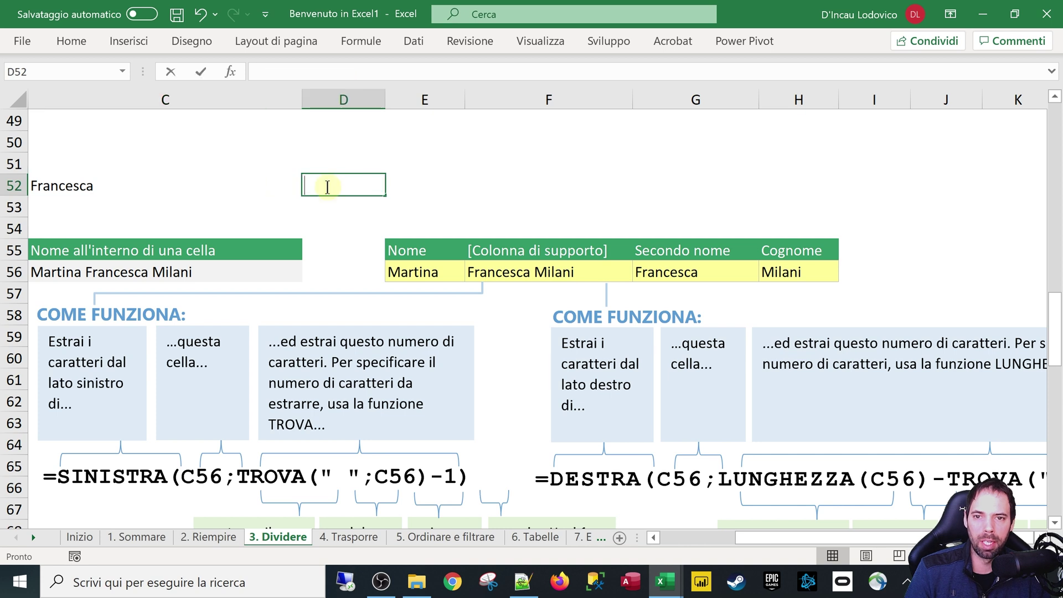
text(=TROVA(" ";C56))
key(Return)
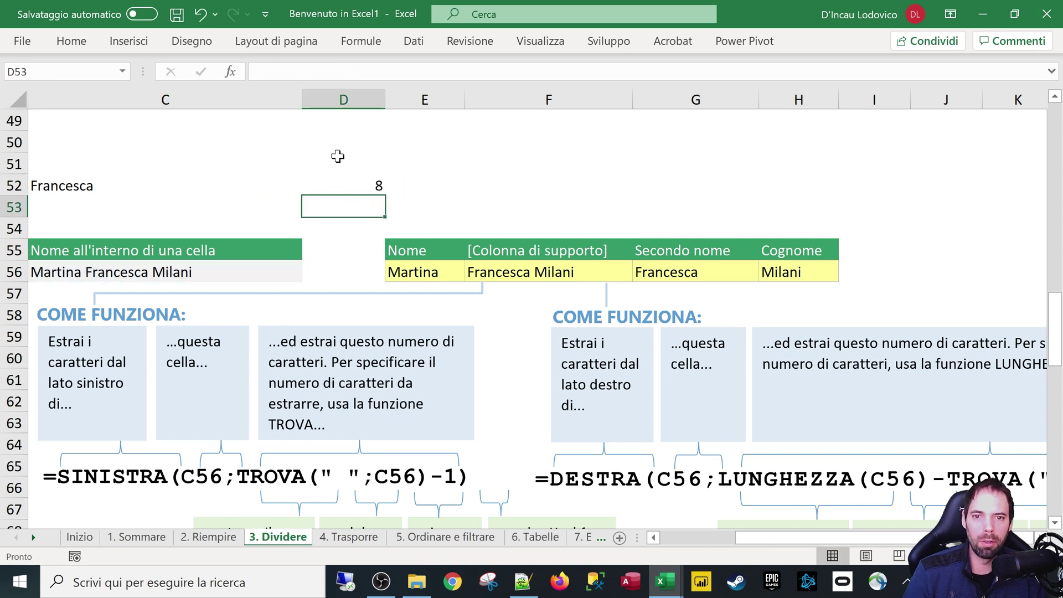
key(Up)
key(F2)
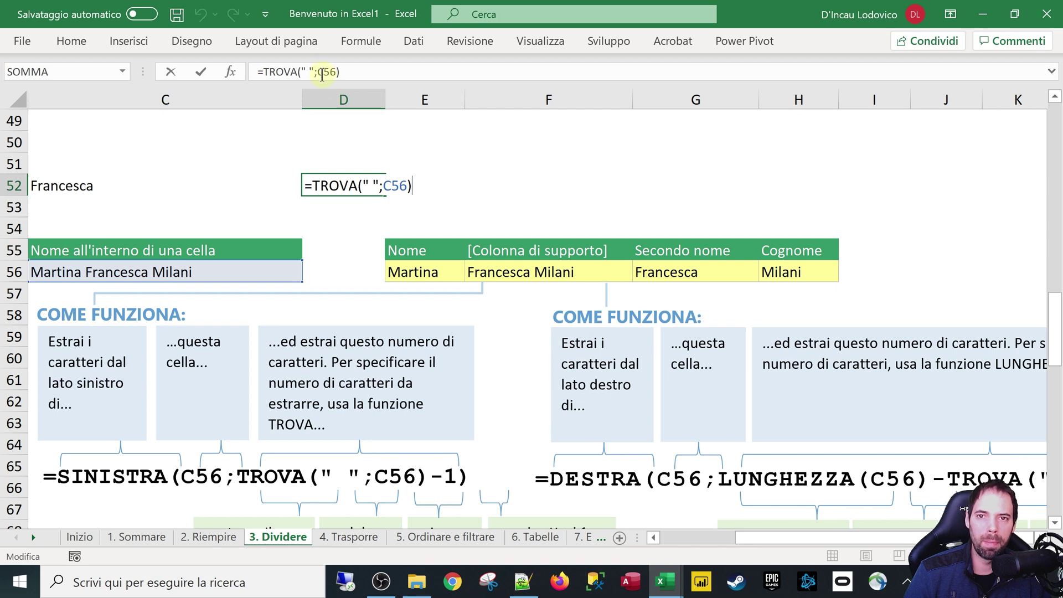
key(Escape)
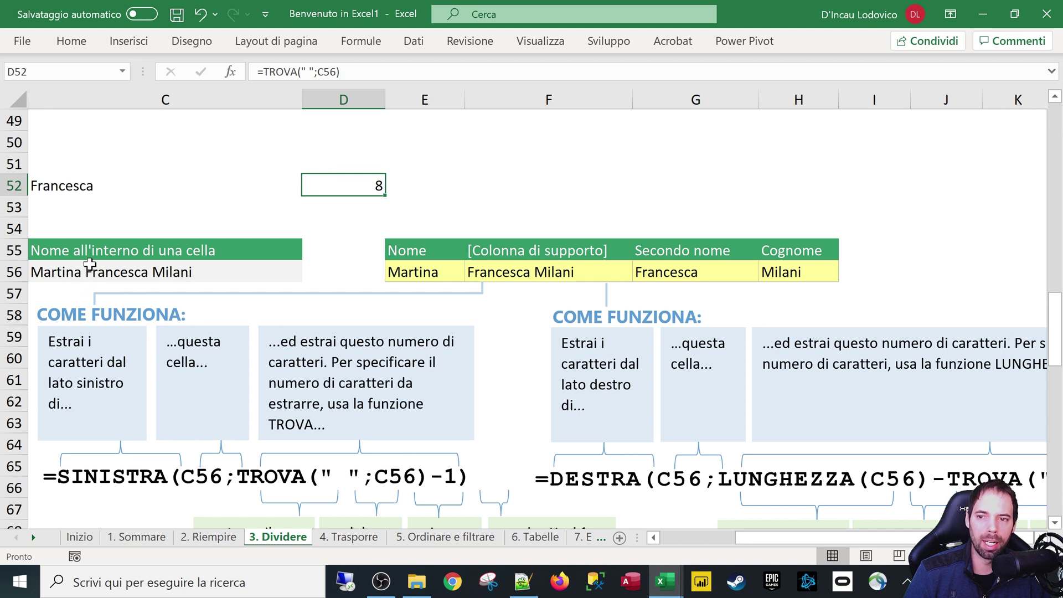
Replace the TROVA(" ";F56)-1 argument in C52's formula with 9
click(67, 183)
double_click(141, 187)
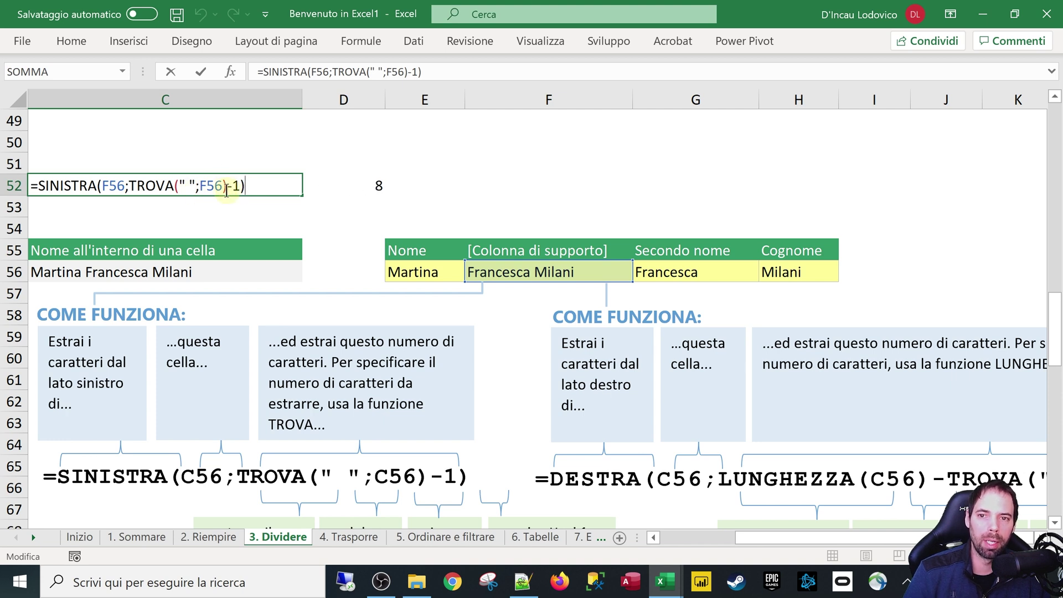
drag(226, 189, 240, 189)
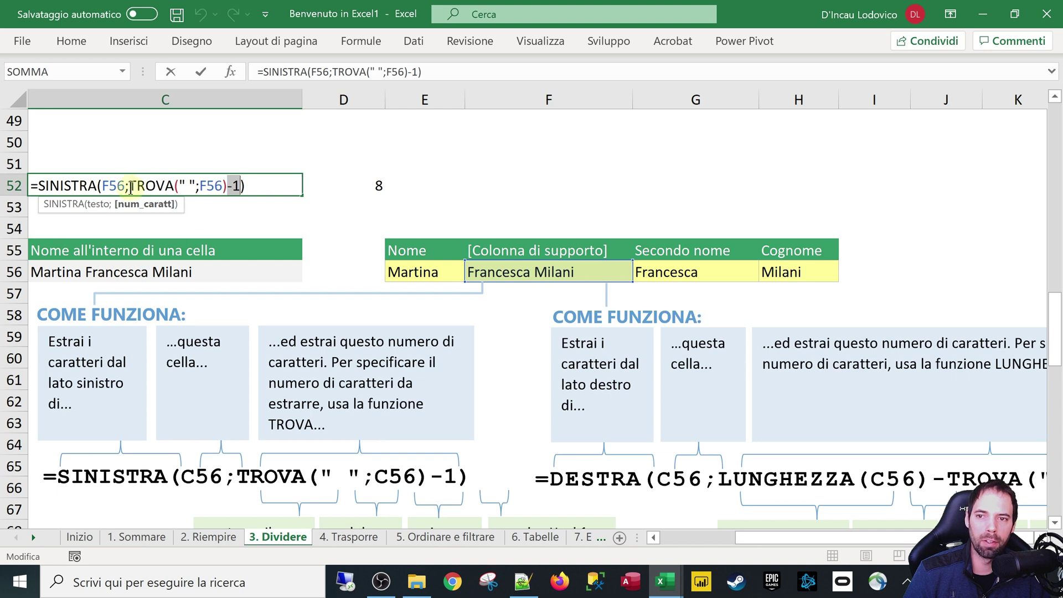
drag(129, 187, 241, 188)
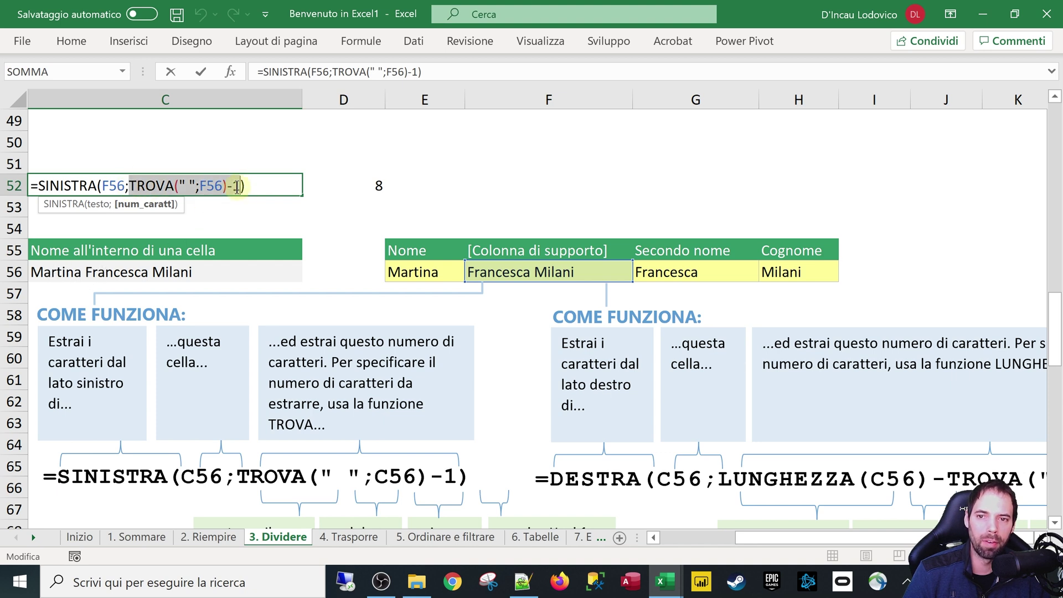
drag(237, 187, 126, 191)
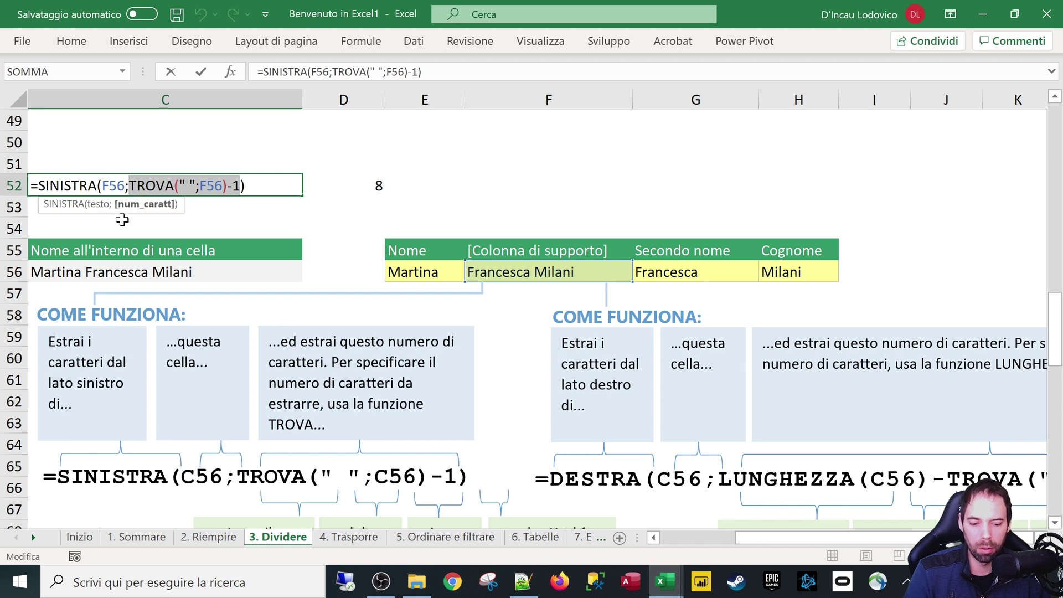
text(9)
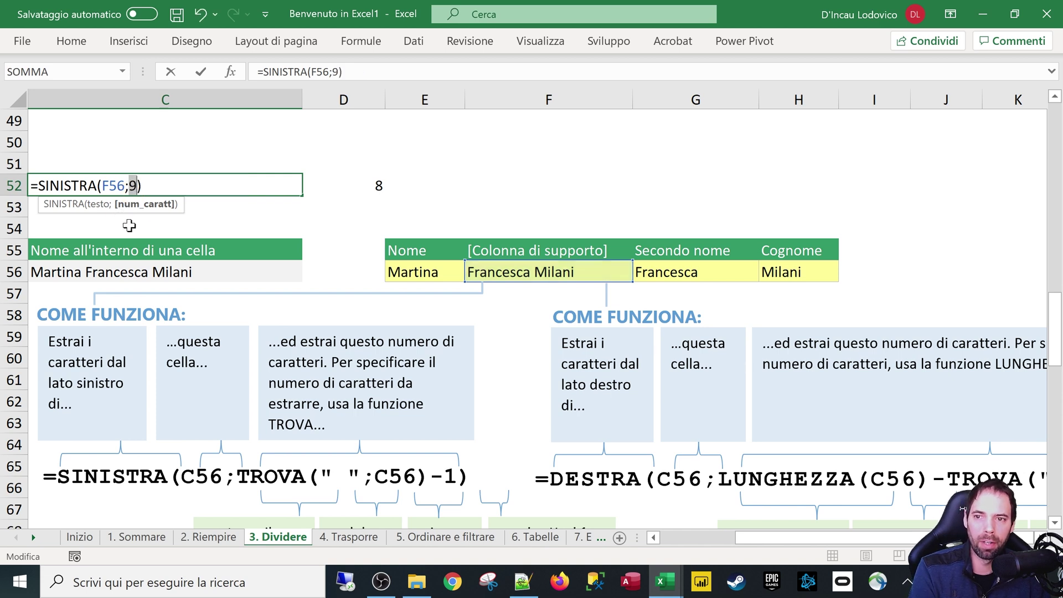
Replace C52's TROVA argument with a fixed 9, committing =SINISTRA(F56;9)
click(133, 188)
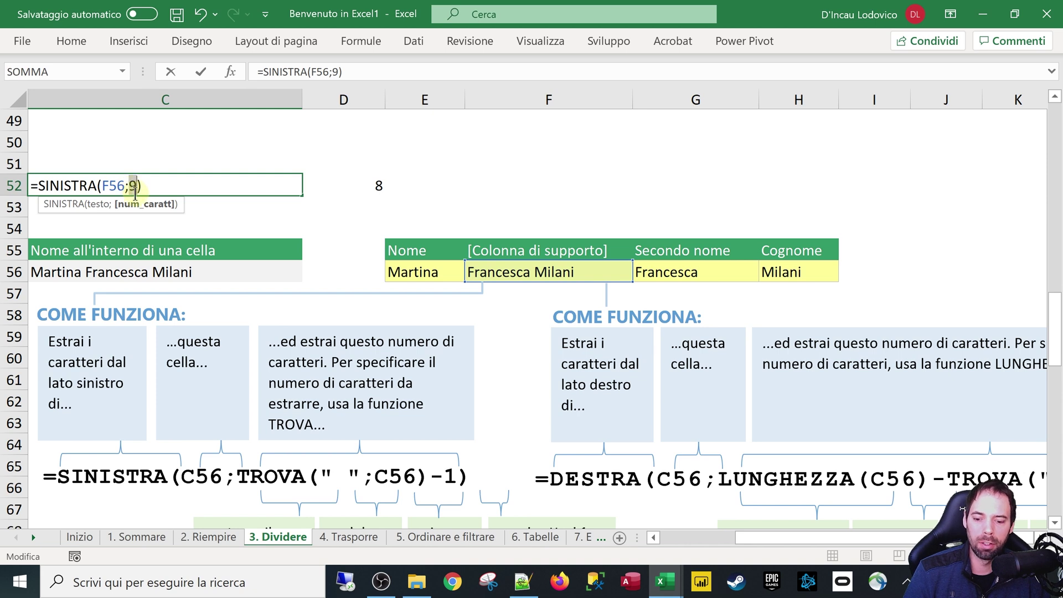
key(Escape)
double_click(127, 189)
click(227, 188)
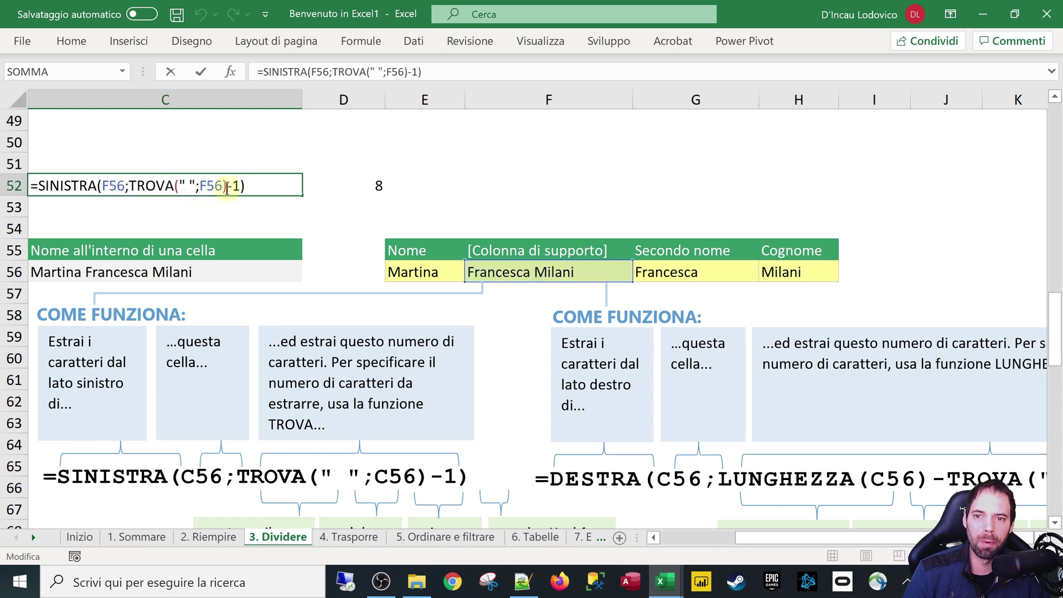
drag(240, 186, 129, 187)
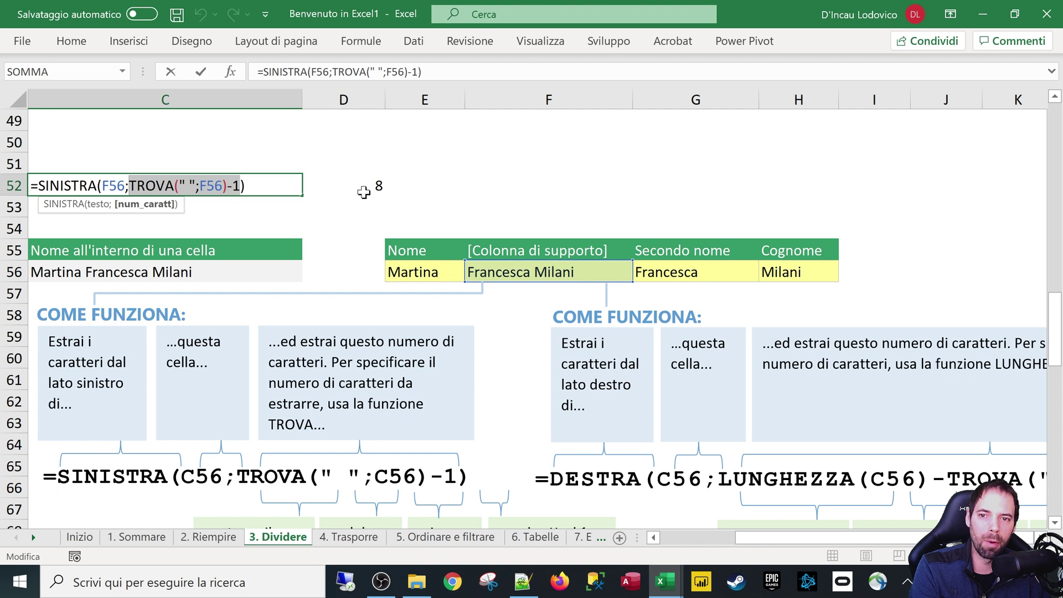
text(9)
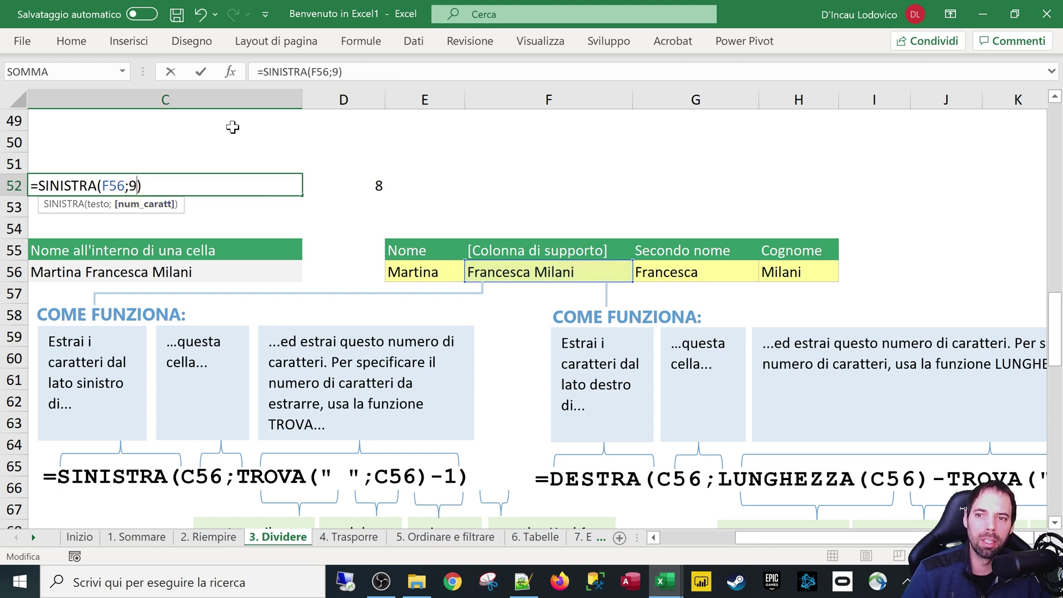
key(Return)
key(Up)
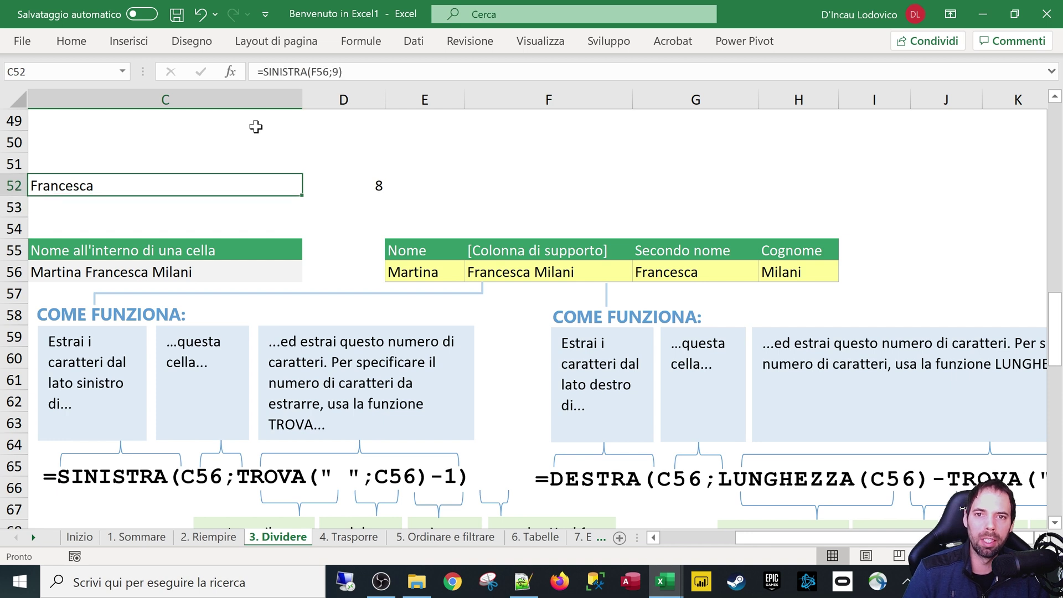
Retry the fixed-9 version in C52, then undo back to the TROVA-based formula
key(F2)
click(138, 187)
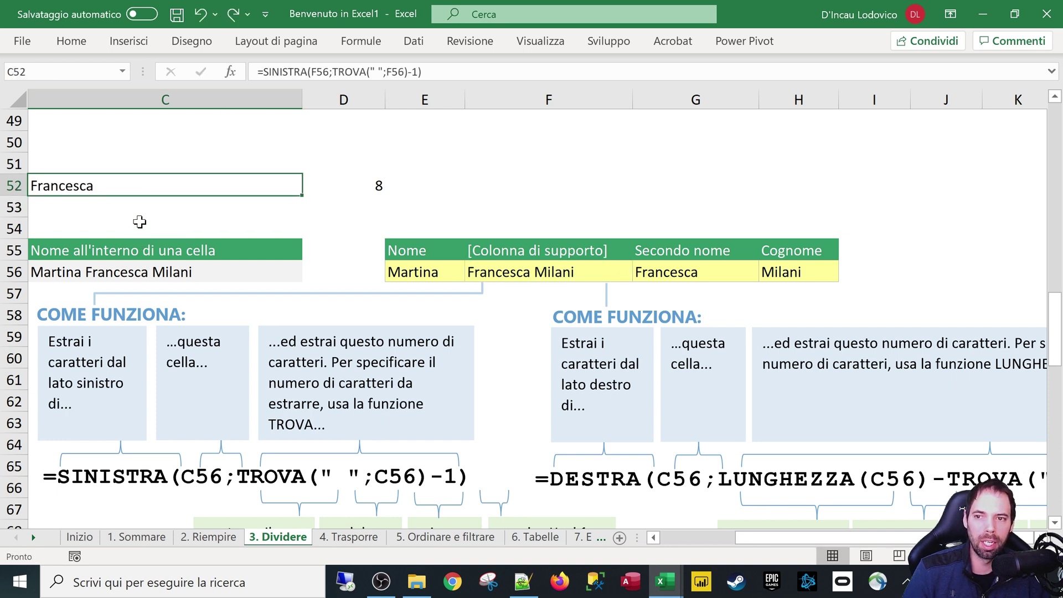
key(F2)
click(242, 193)
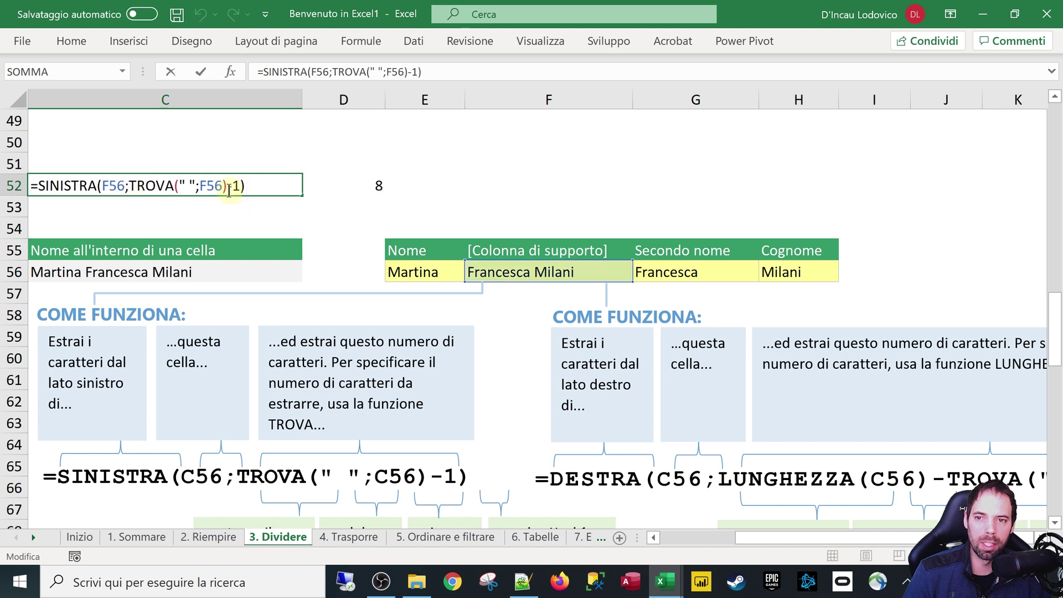
drag(244, 188, 129, 187)
text(9)
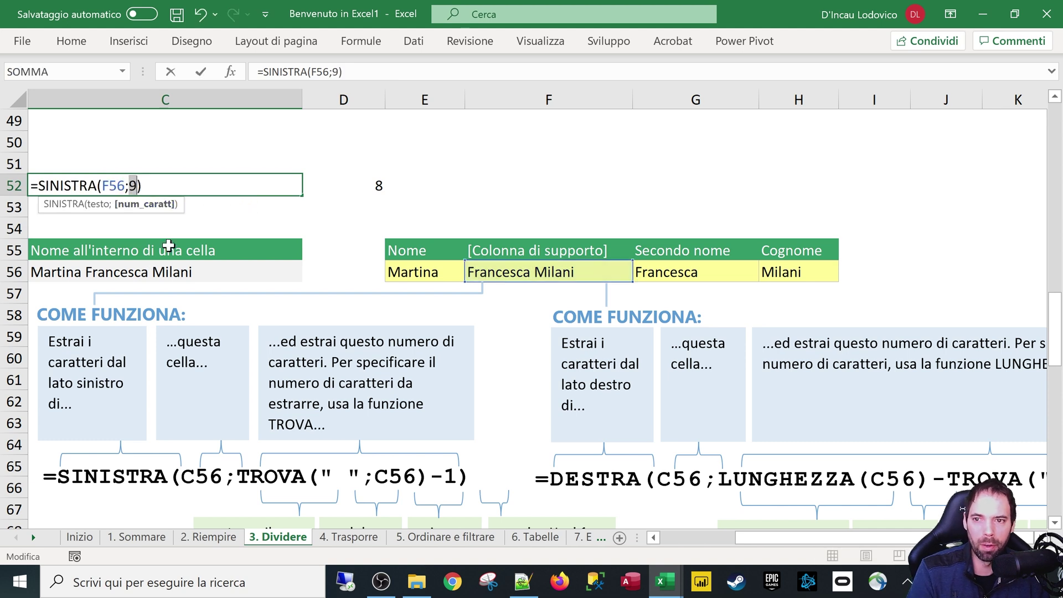
key(Return)
key(Up)
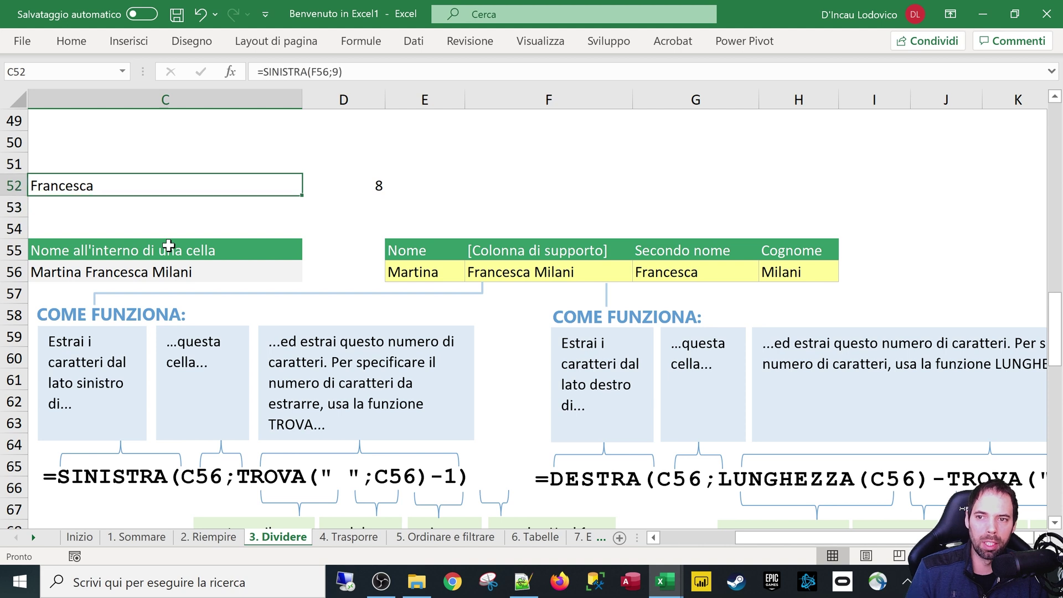
key(F2)
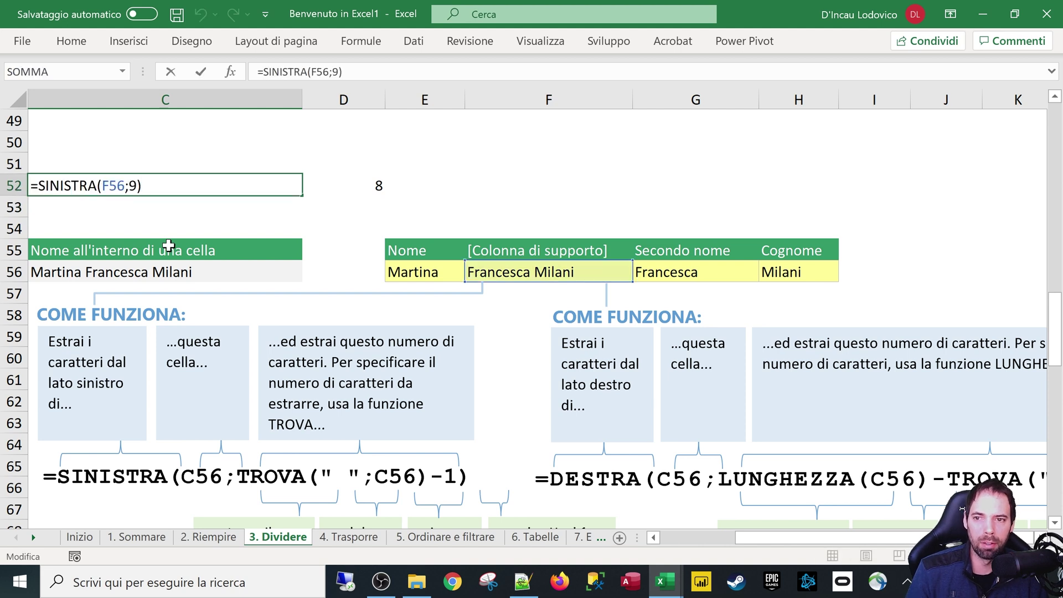
key(Escape)
key(ctrl+z)
Preview the value of the TROVA(" ";F56)-1 part with F9, then cancel the edit
key(F2)
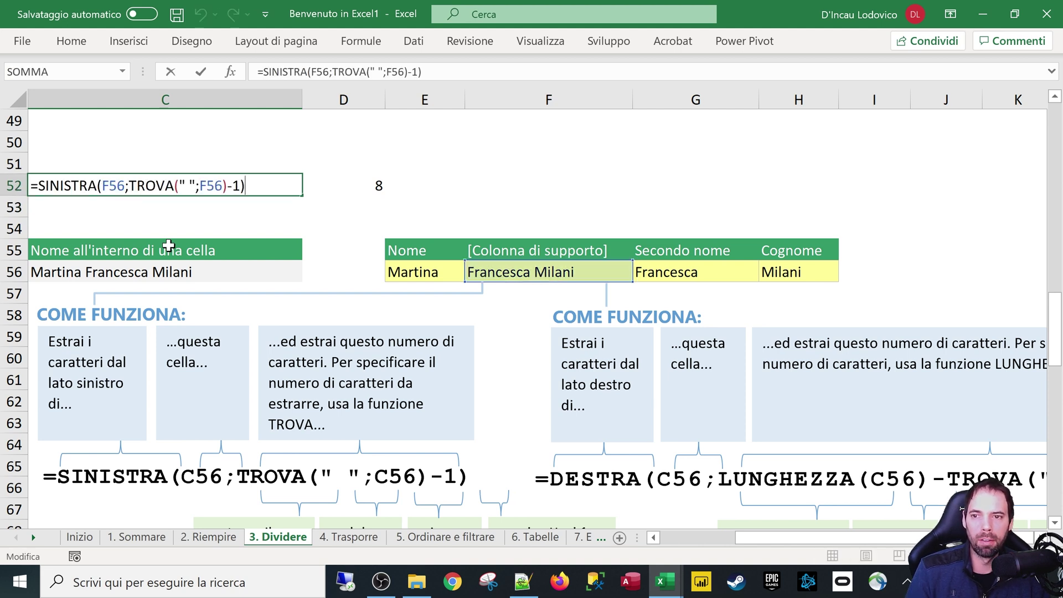
drag(239, 185, 129, 185)
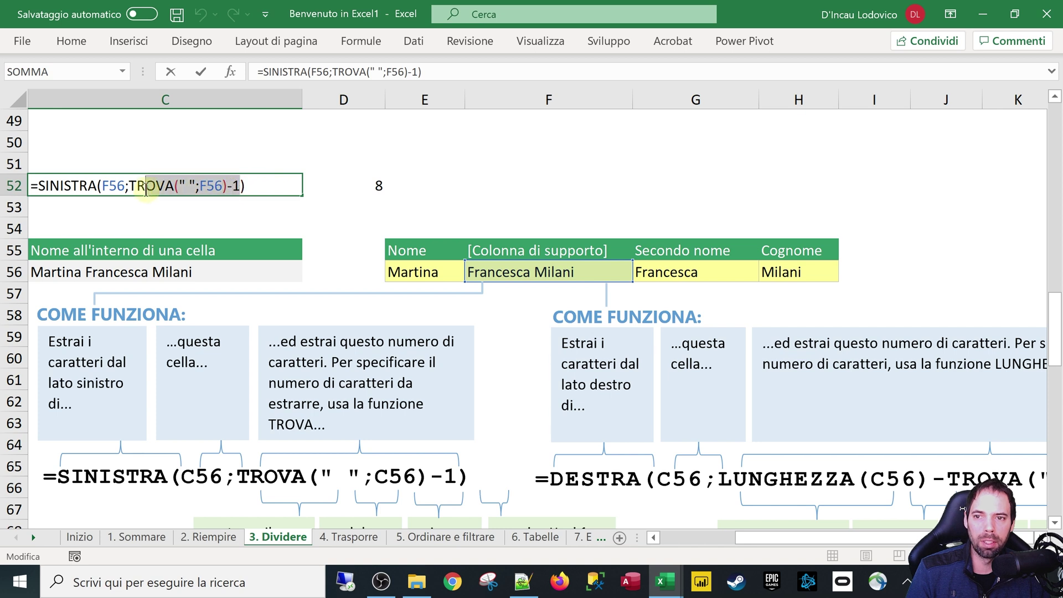
key(F9)
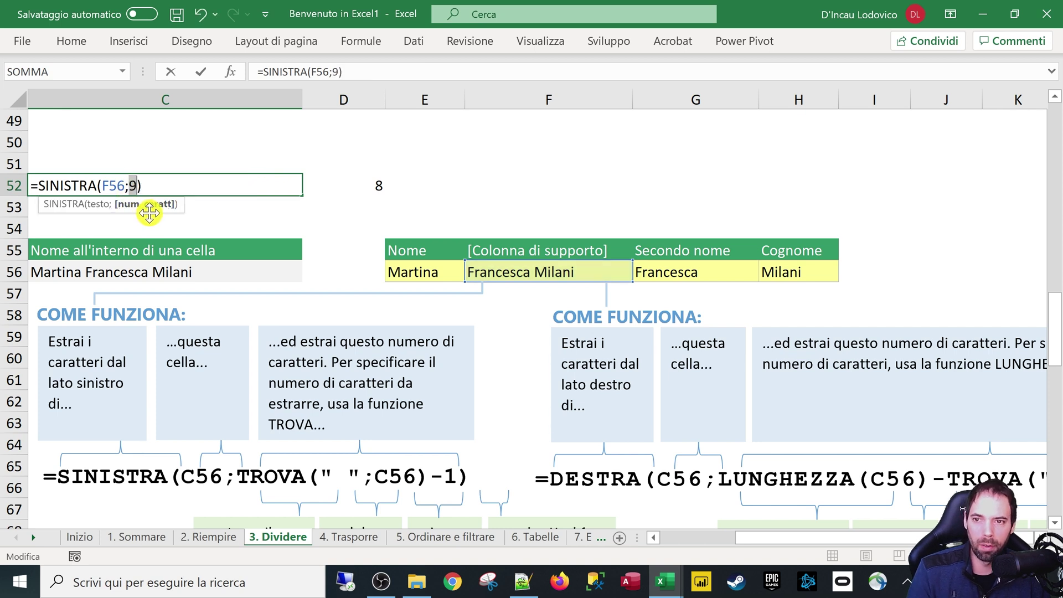
key(Escape)
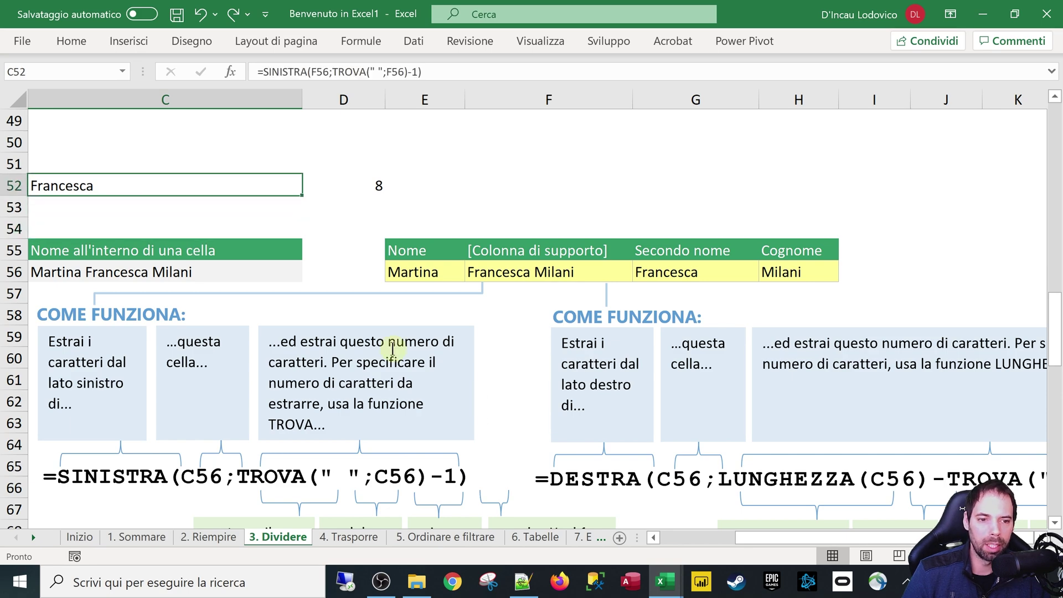
Clear the demo results from row 52 (C52:E52)
scroll(392, 349, down, 6)
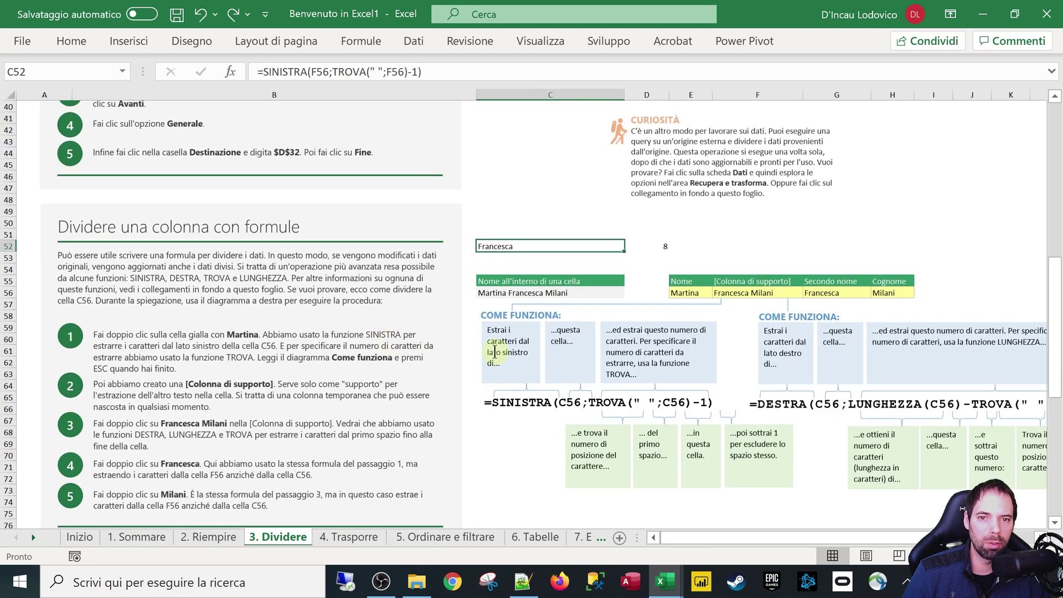
scroll(494, 352, up, 6)
key(Delete)
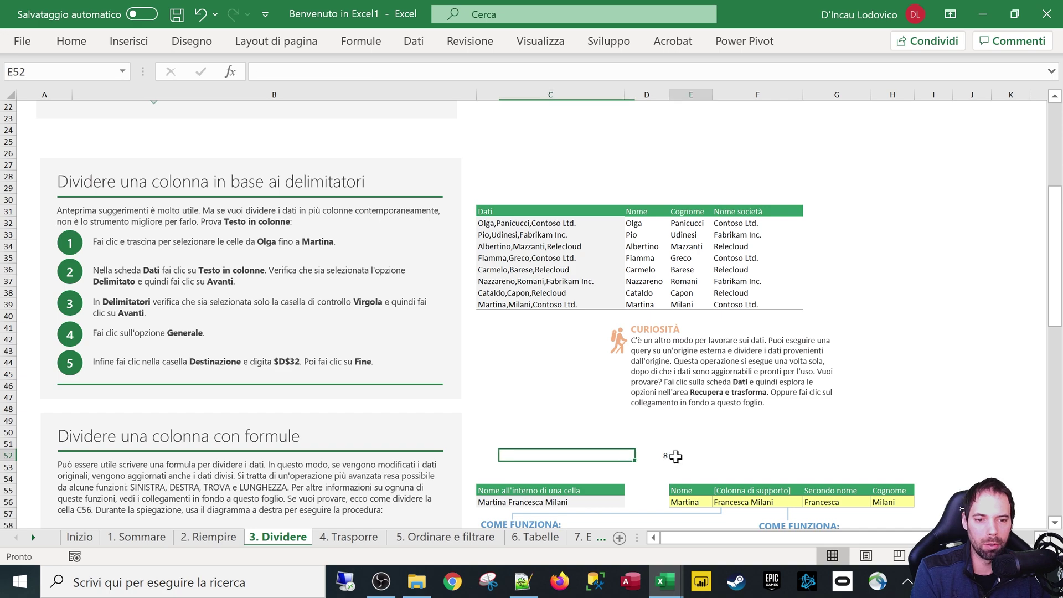
drag(683, 455, 526, 456)
scroll(434, 432, down, 6)
scroll(202, 443, down, 5)
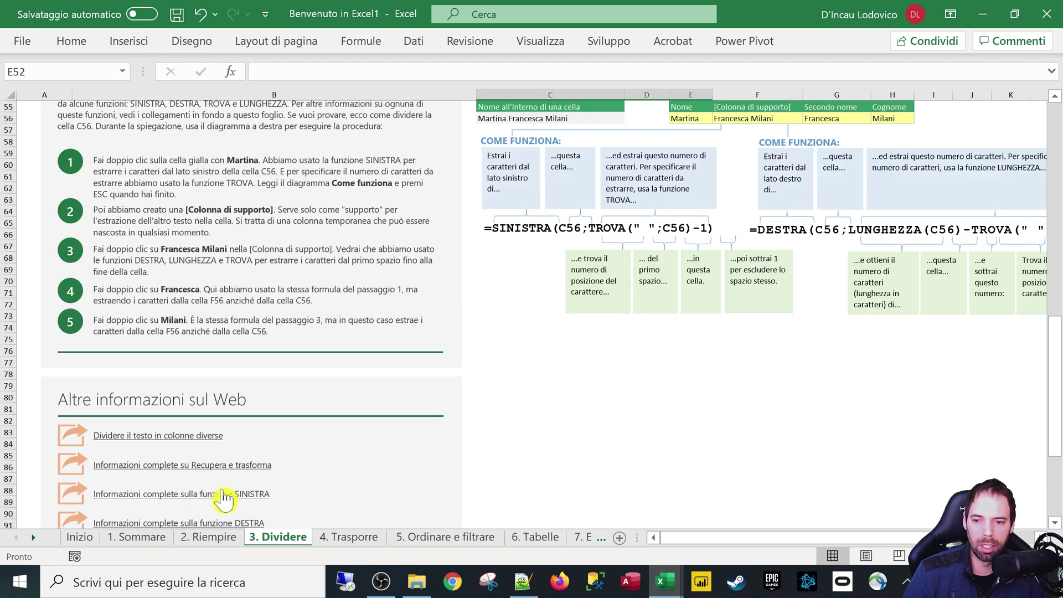
scroll(571, 408, up, 6)
scroll(571, 408, up, 10)
Back at the top of the sheet, inspect cells C16, C20, C22, C24, C25 and C28
click(565, 211)
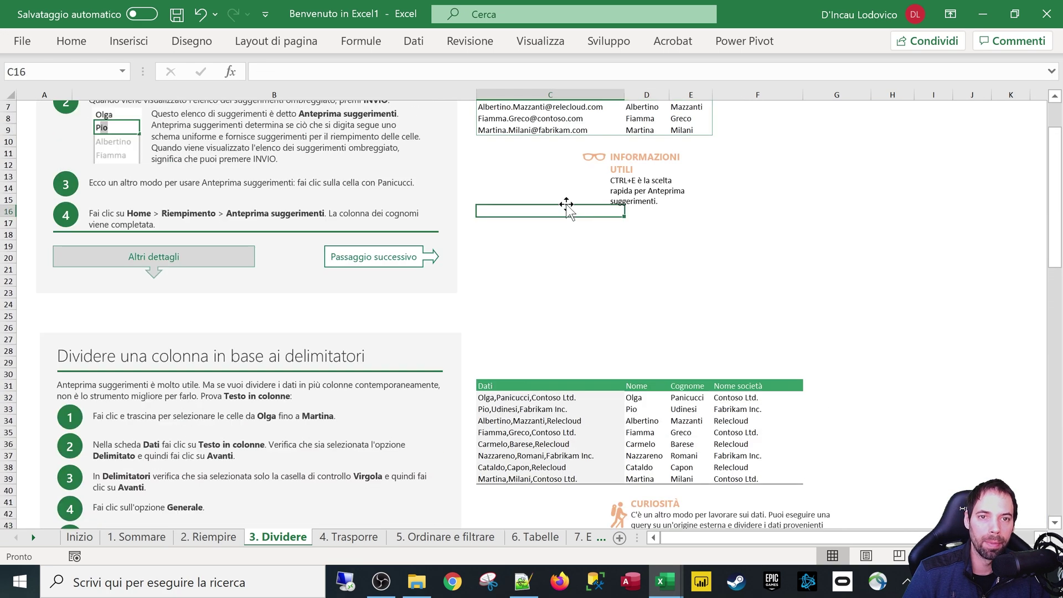
scroll(521, 290, up, 3)
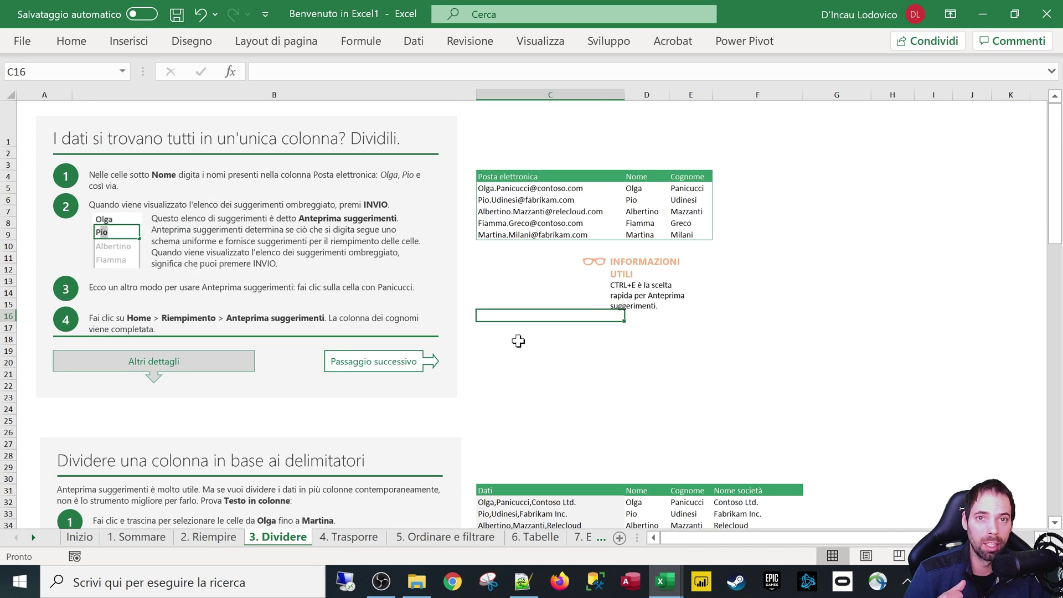
click(506, 360)
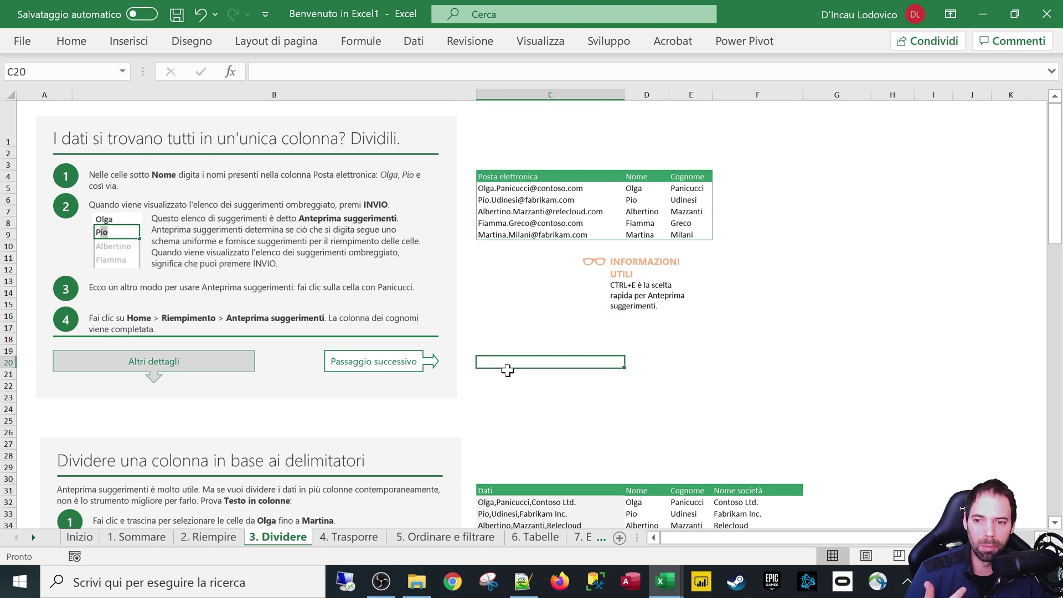
click(508, 385)
click(505, 410)
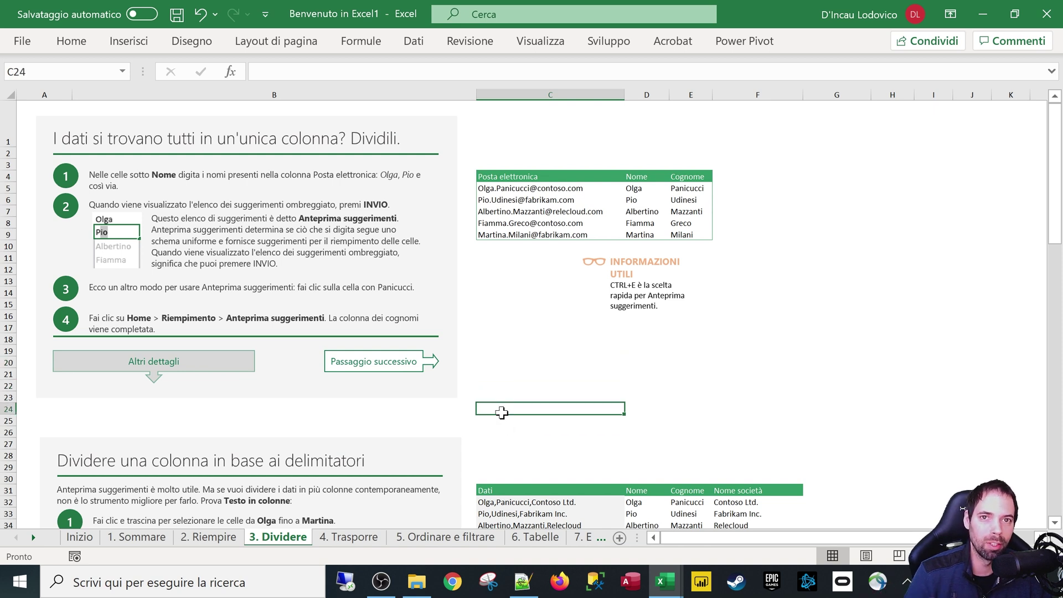
click(530, 422)
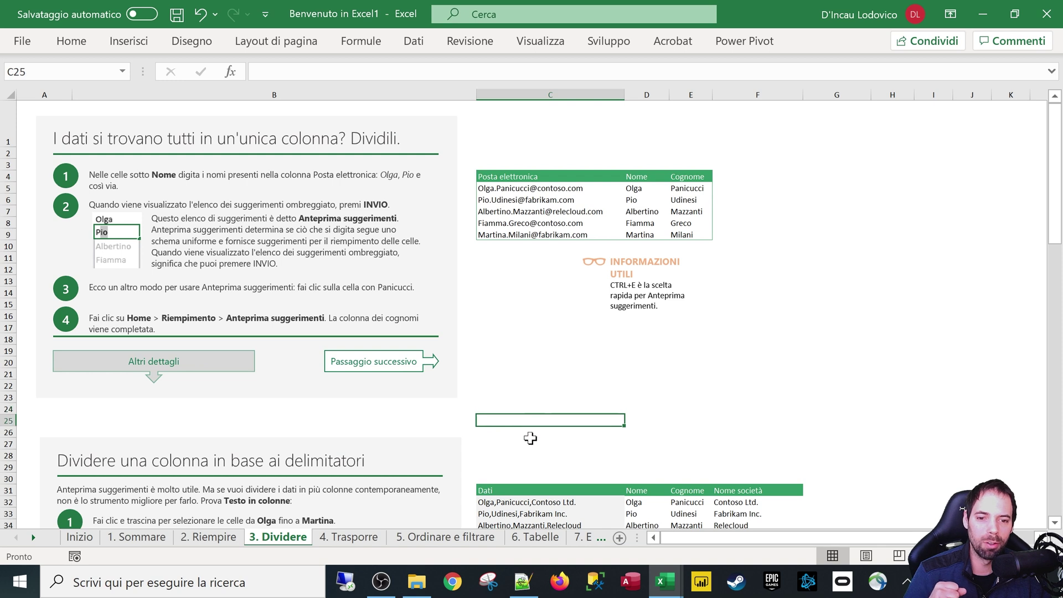
click(530, 453)
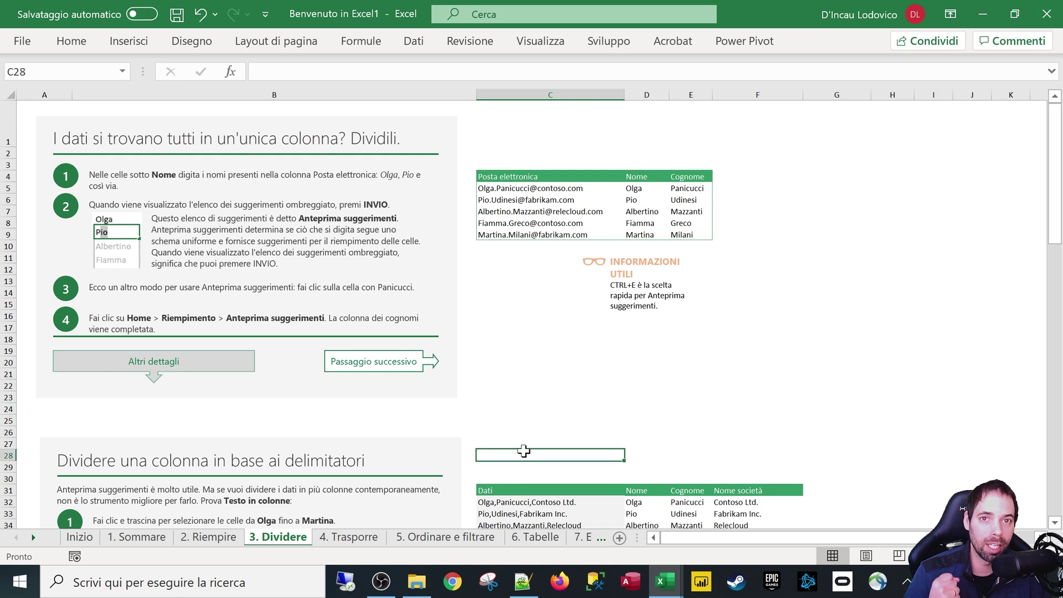